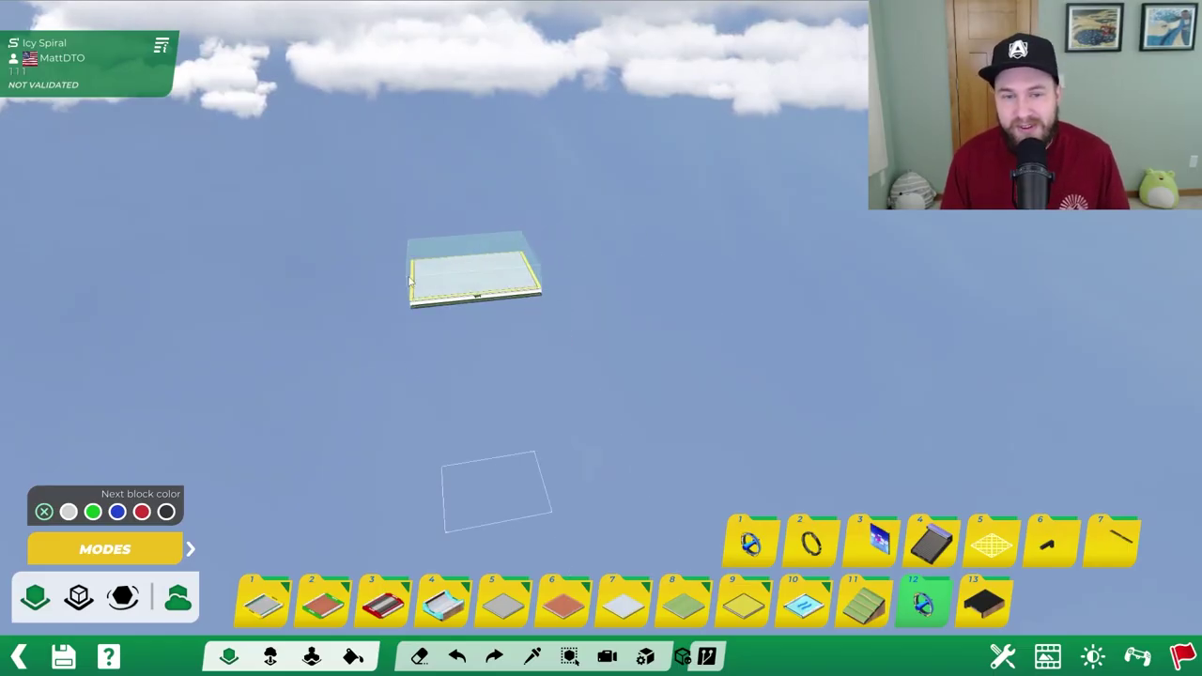
- Place one ice platform block in the air and a second one diagonally beside it at a lower height
{"action": "left_click", "coordinate": [410, 280]}
{"action": "scroll", "coordinate": [565, 283], "scroll_direction": "down", "scroll_amount": 3}
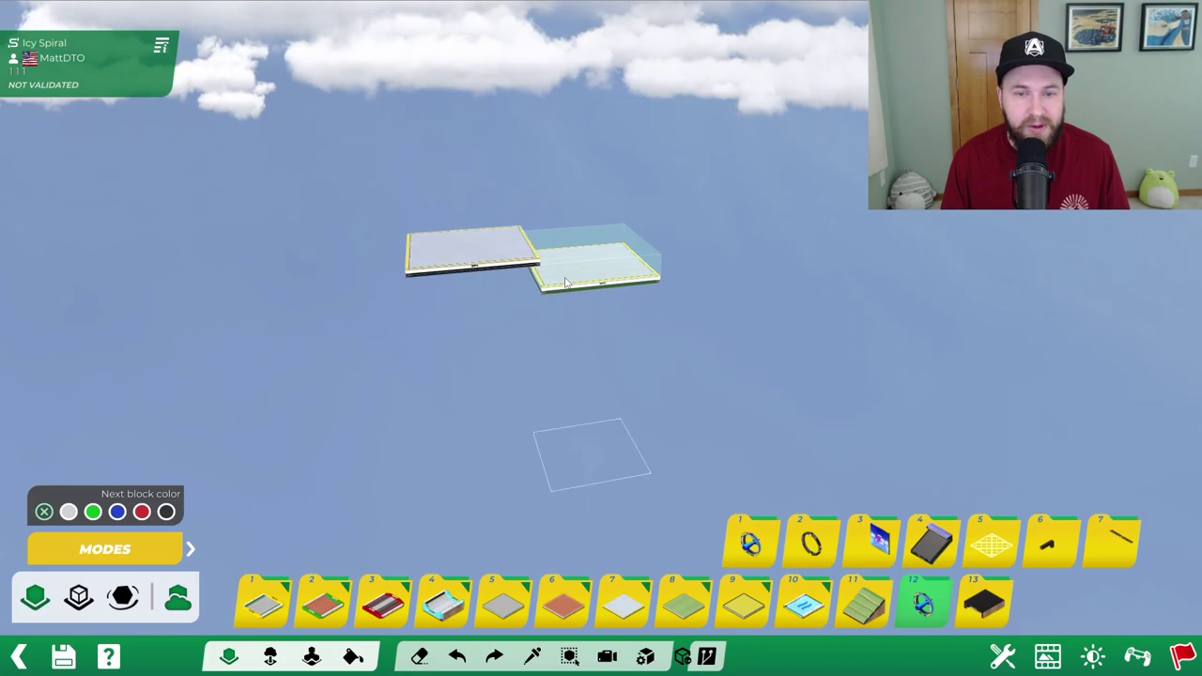
{"action": "left_click", "coordinate": [565, 283]}
{"action": "left_click_drag", "start_coordinate": [678, 269], "coordinate": [592, 376], "text": "alt"}
{"action": "scroll", "coordinate": [592, 376], "scroll_direction": "up", "scroll_amount": 3, "text": "alt"}
{"action": "mouse_move", "coordinate": [591, 376]}
{"action": "right_mouse_down", "text": "alt"}
{"action": "mouse_move", "coordinate": [561, 356]}
{"action": "mouse_move", "coordinate": [593, 357]}
{"action": "right_mouse_up", "text": "alt"}
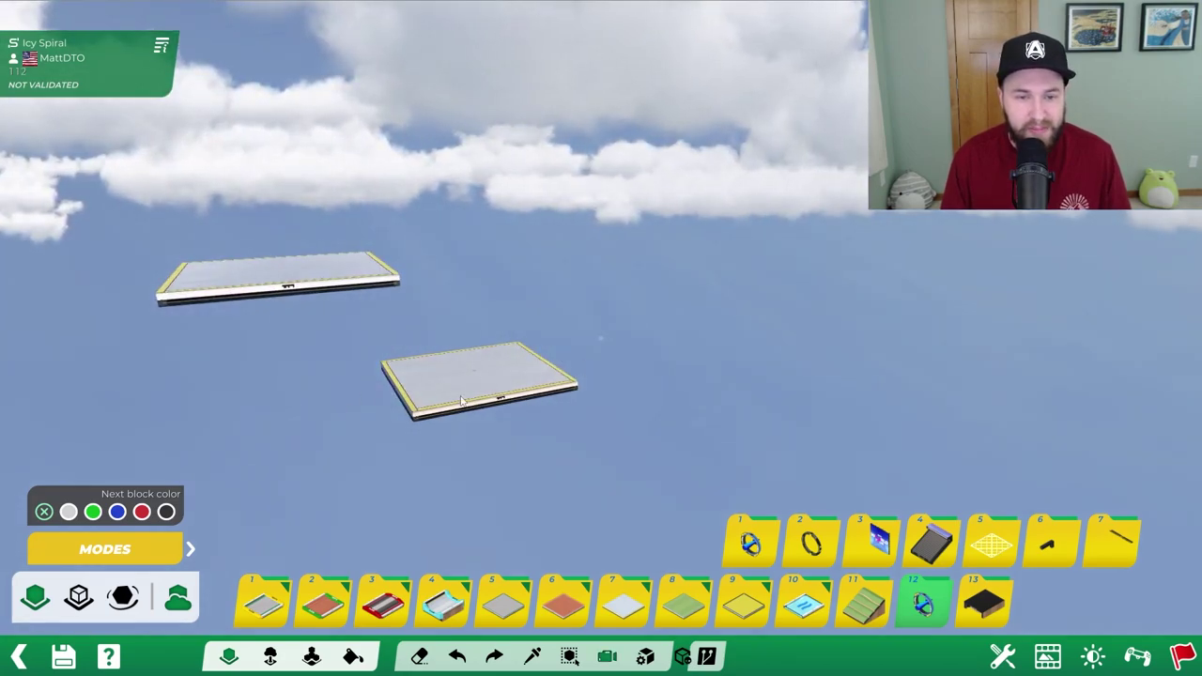
{"action": "right_click_drag", "start_coordinate": [460, 402], "coordinate": [534, 461], "text": "alt"}
{"action": "left_click_drag", "start_coordinate": [533, 460], "coordinate": [655, 422], "text": "alt"}
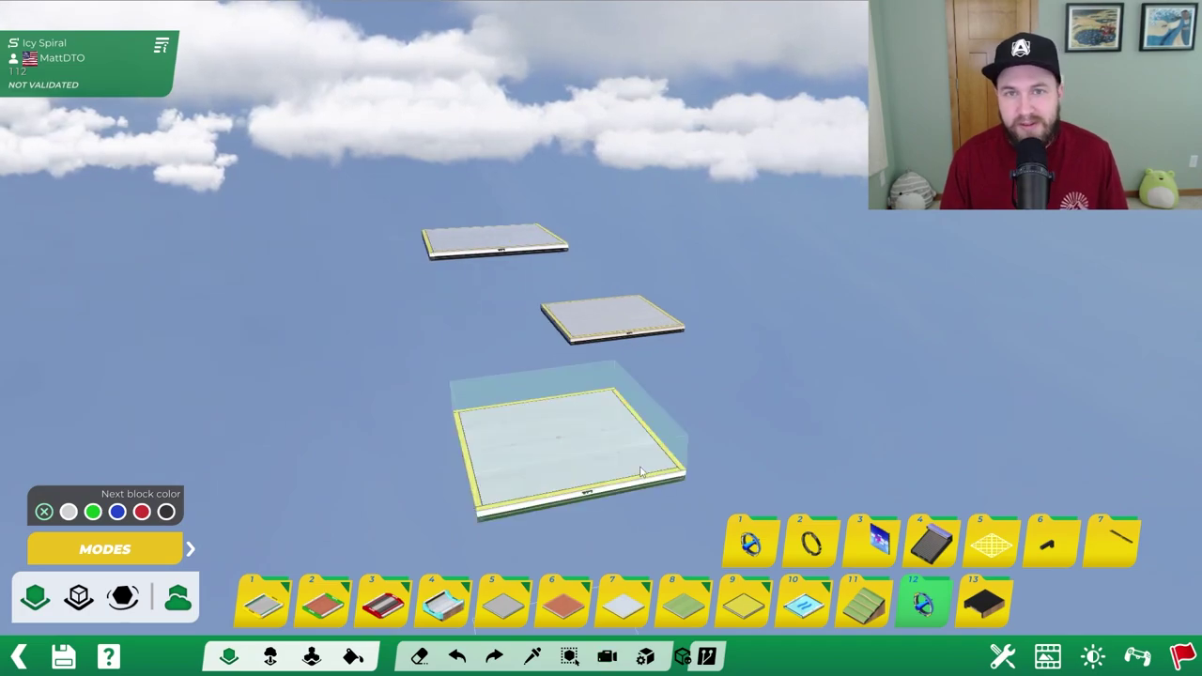
- Place an ice platform slope block in ghost mode against the upper platform, descending above the lower one
{"action": "left_click", "coordinate": [622, 601]}
{"action": "left_click", "coordinate": [625, 545]}
{"action": "left_click", "coordinate": [634, 479]}
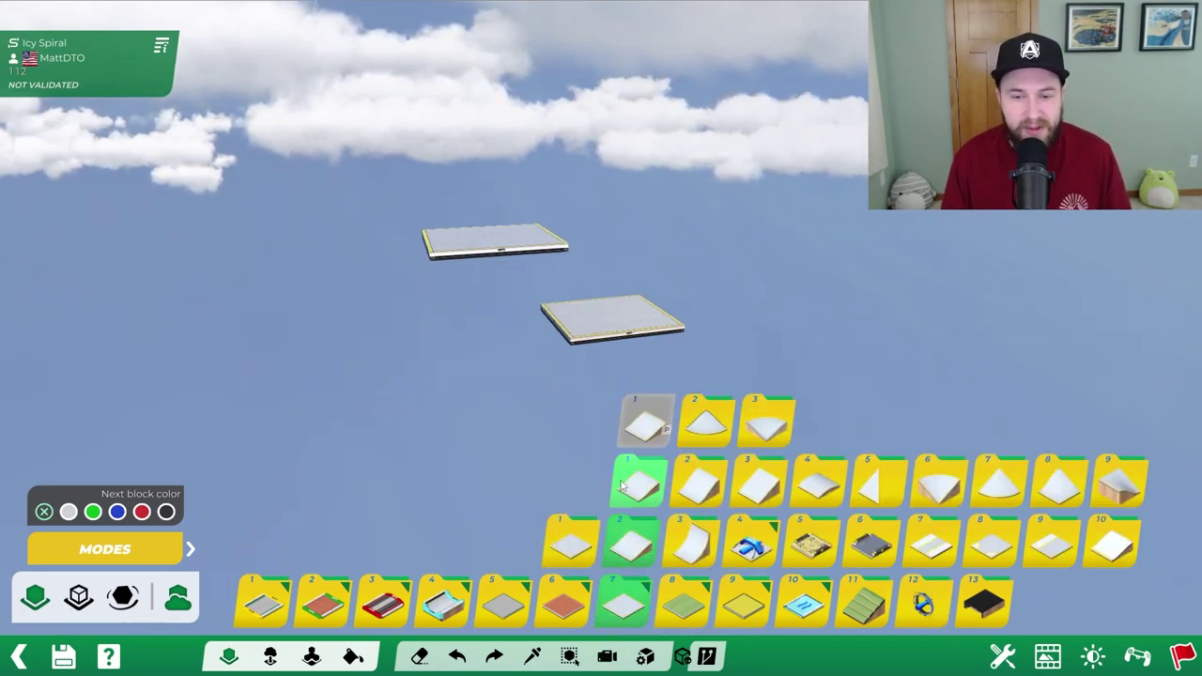
{"action": "left_click", "coordinate": [630, 554]}
{"action": "left_click", "coordinate": [629, 562]}
{"action": "left_click", "coordinate": [639, 483]}
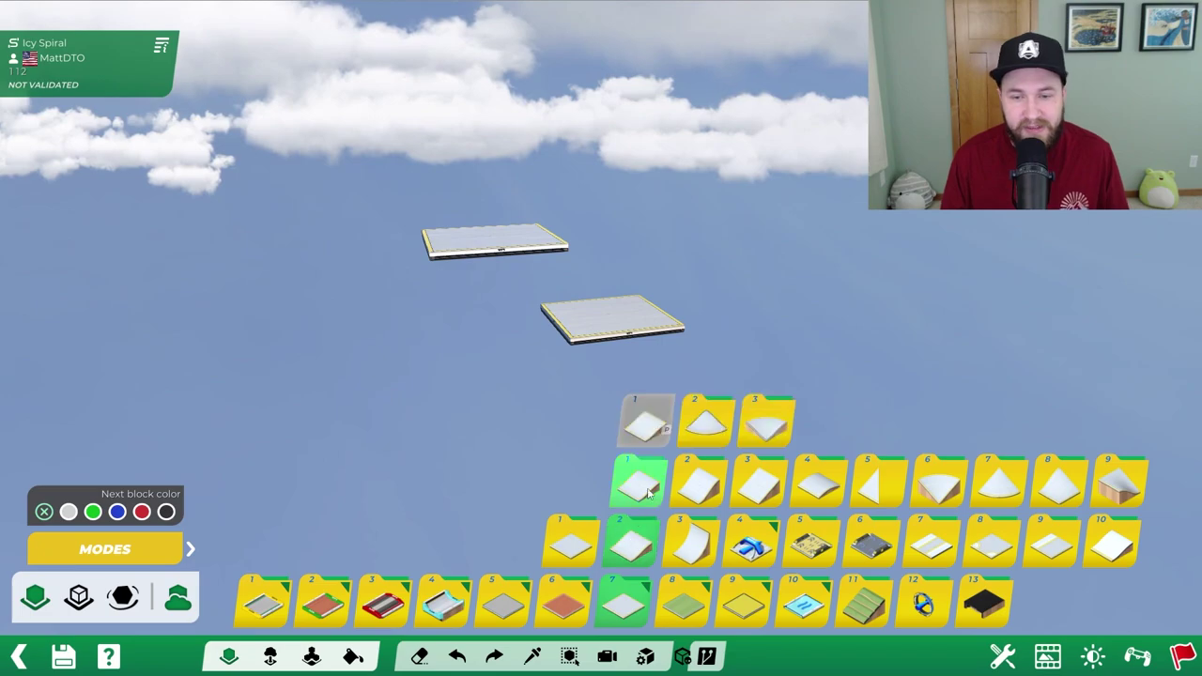
{"action": "left_click", "coordinate": [654, 430]}
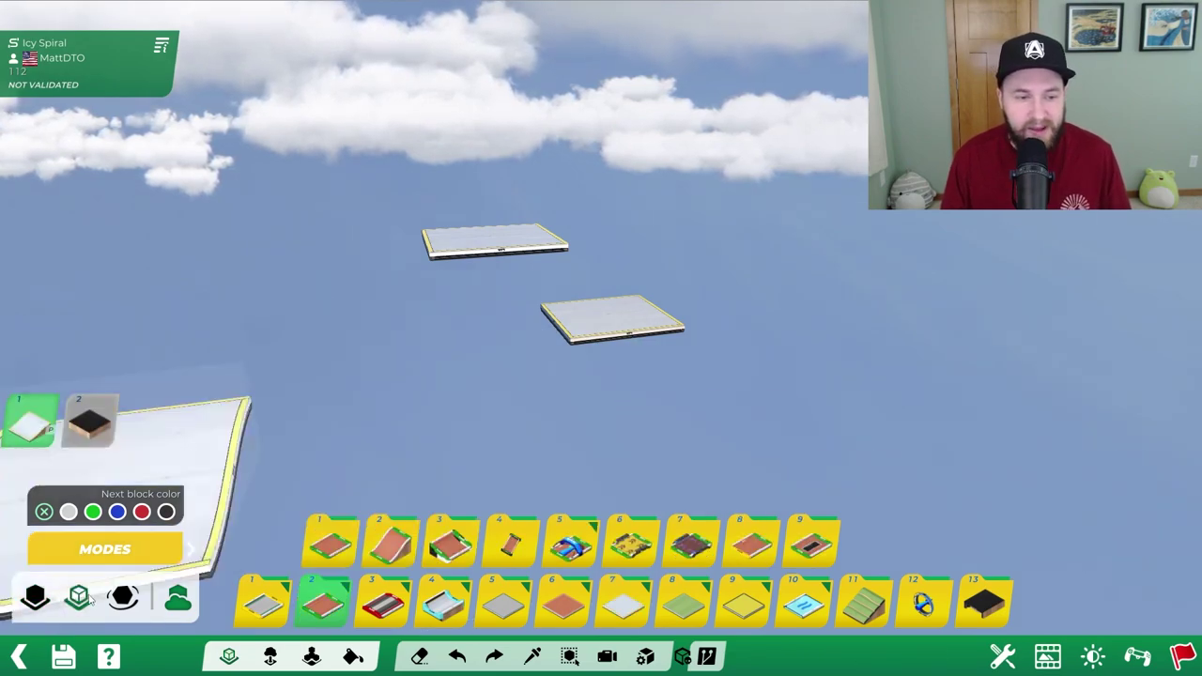
{"action": "scroll", "coordinate": [606, 313], "scroll_direction": "up", "scroll_amount": 1}
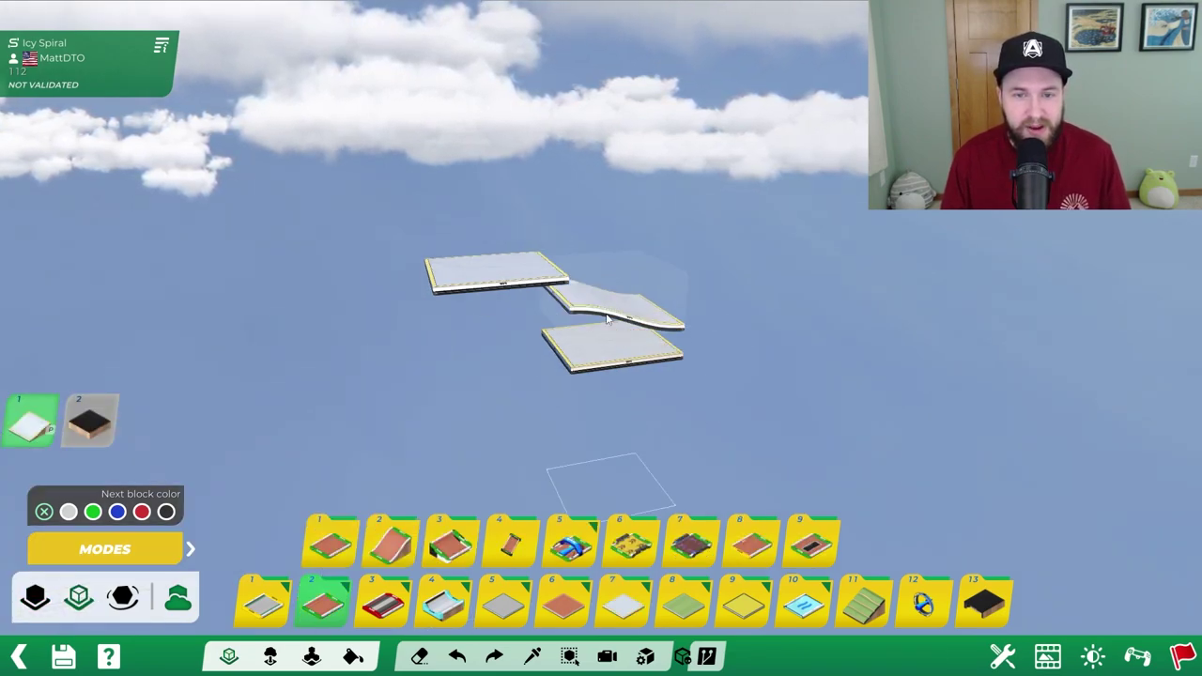
{"action": "scroll", "coordinate": [610, 317], "scroll_direction": "up", "scroll_amount": 1}
{"action": "left_click", "coordinate": [610, 318]}
{"action": "scroll", "coordinate": [610, 317], "scroll_direction": "up", "scroll_amount": 4, "text": "alt"}
{"action": "left_click_drag", "start_coordinate": [667, 328], "coordinate": [577, 342], "text": "alt"}
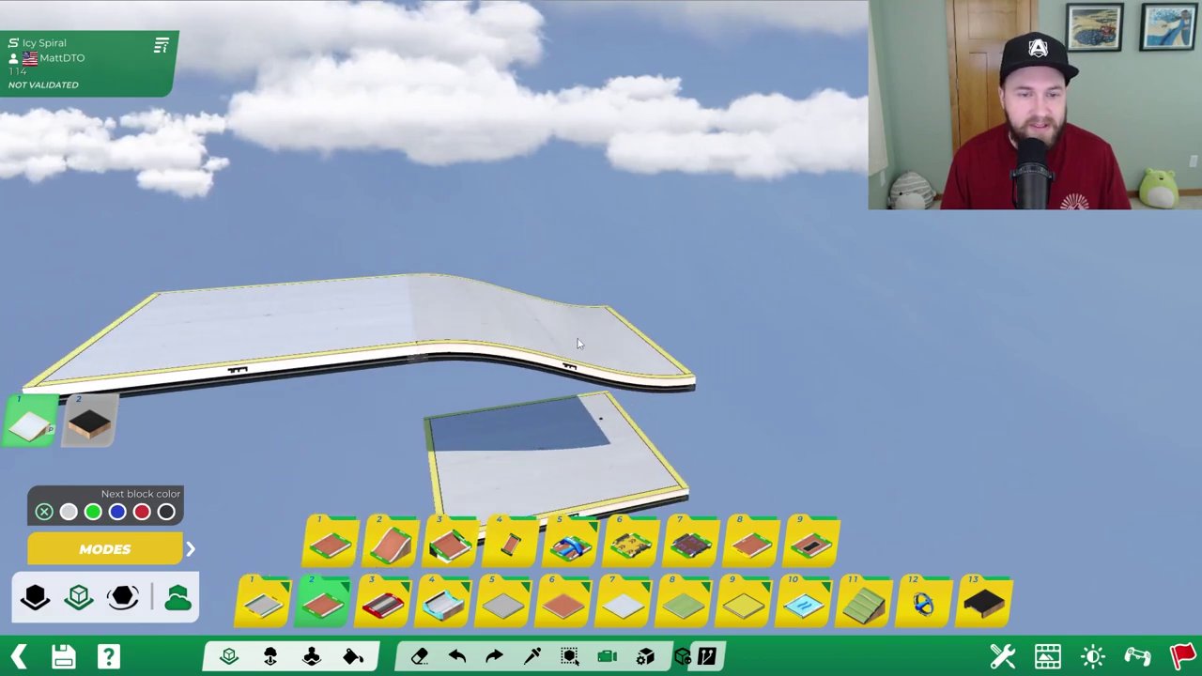
{"action": "right_click_drag", "start_coordinate": [694, 367], "coordinate": [658, 345], "text": "alt"}
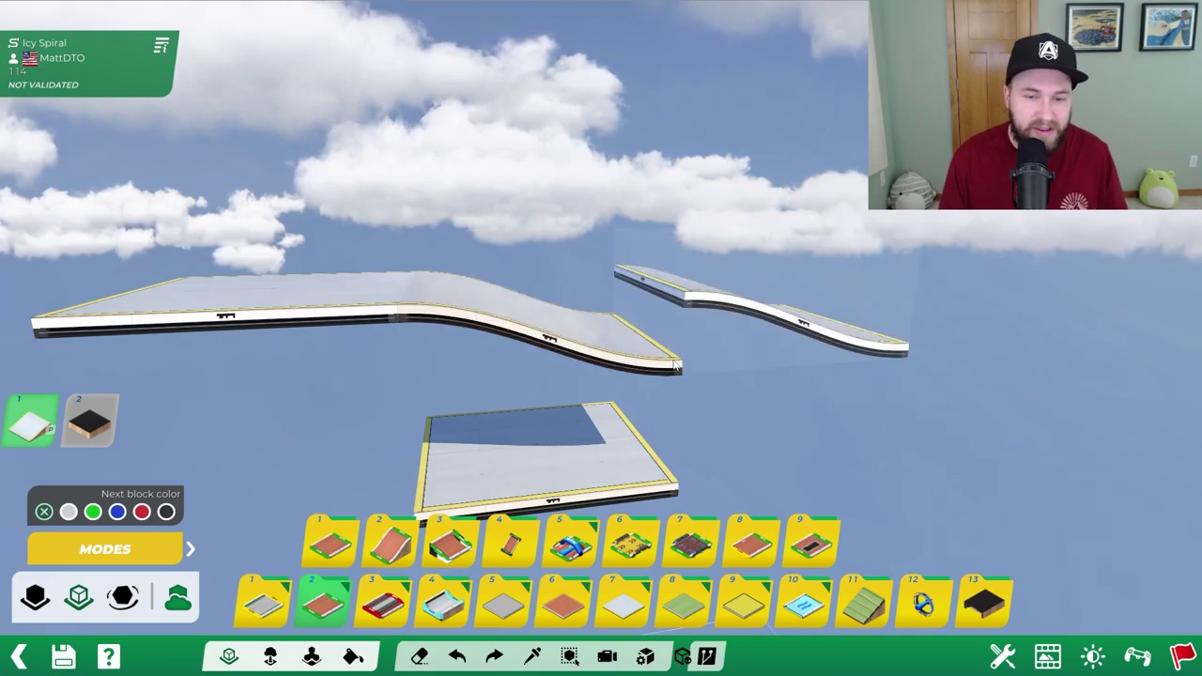
- Convert the placed slope block into a custom item and open its mesh for editing
{"action": "left_click", "coordinate": [270, 657]}
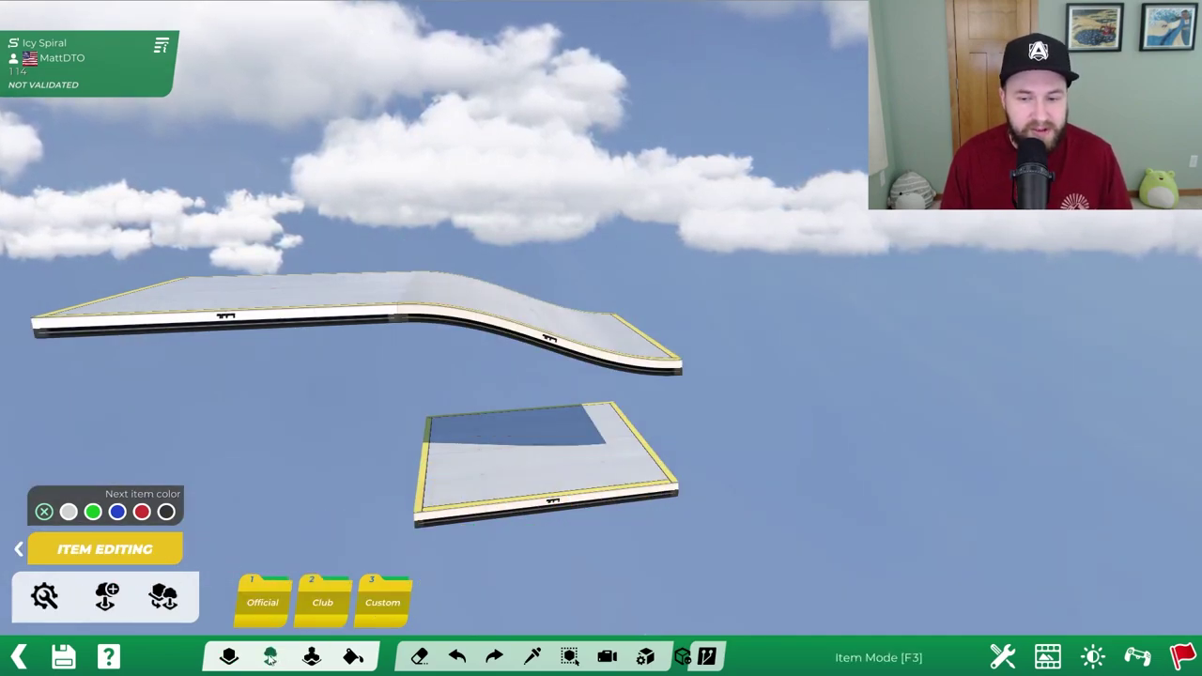
{"action": "left_click", "coordinate": [165, 598]}
{"action": "left_click", "coordinate": [535, 332]}
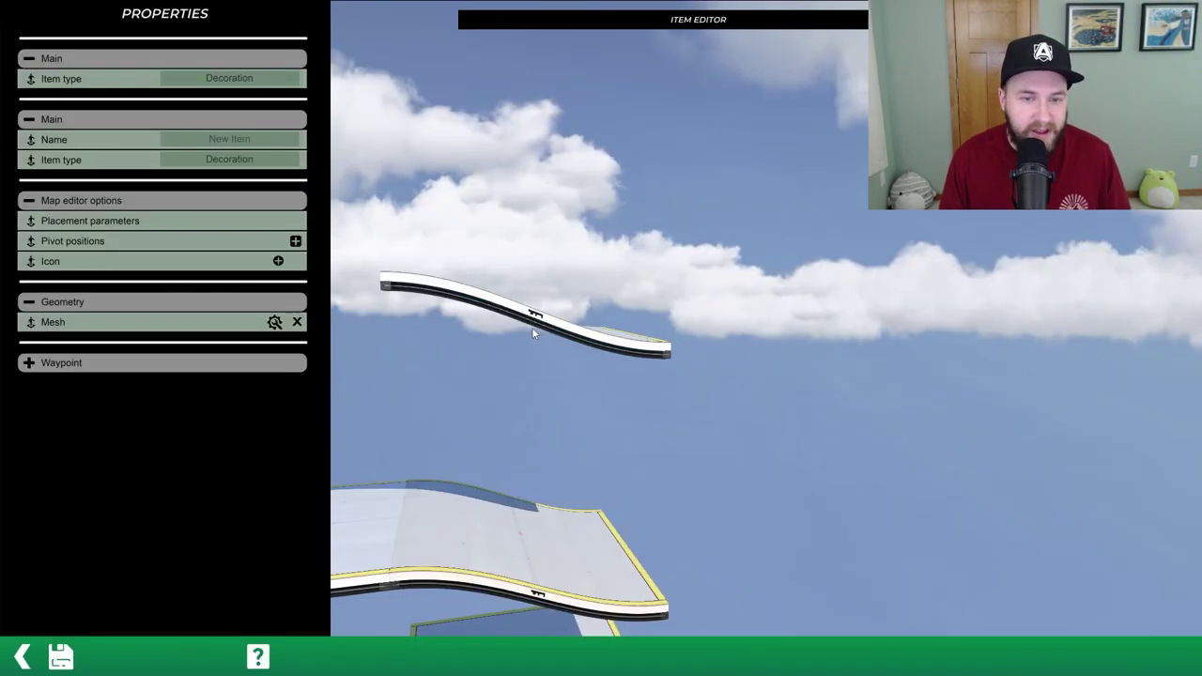
{"action": "left_click", "coordinate": [273, 323]}
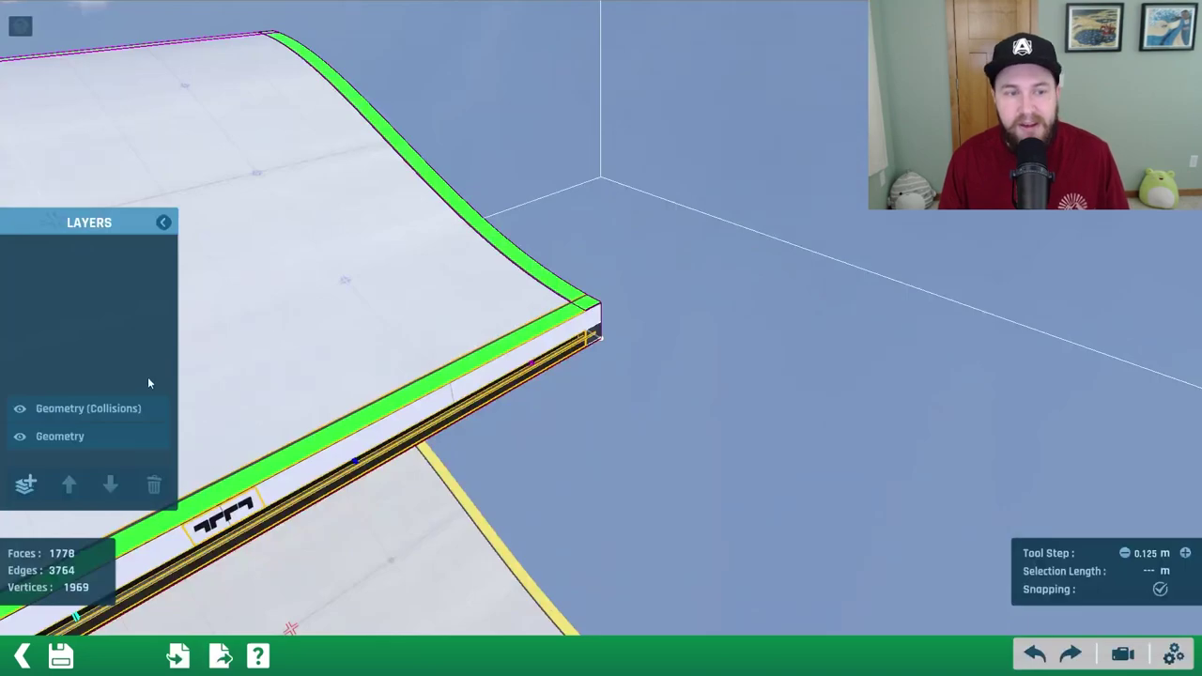
- Delete the Geometry (Collisions) layer and open the remaining Geometry layer for editing
{"action": "left_click", "coordinate": [106, 409]}
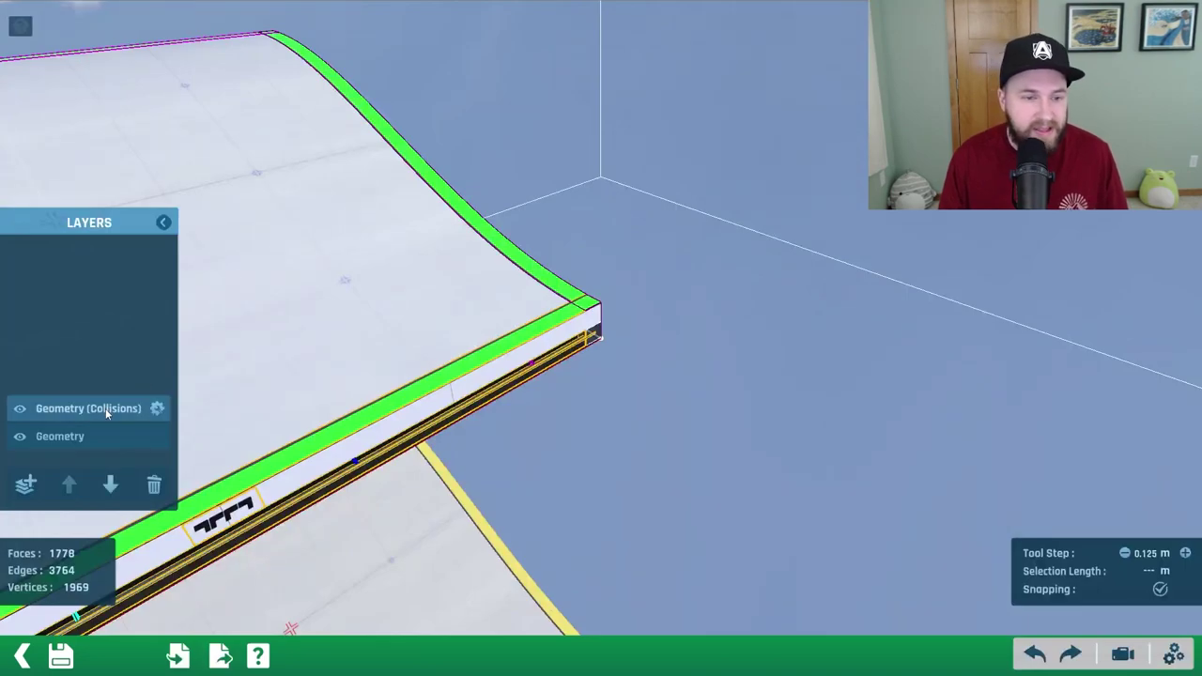
{"action": "left_click", "coordinate": [155, 484]}
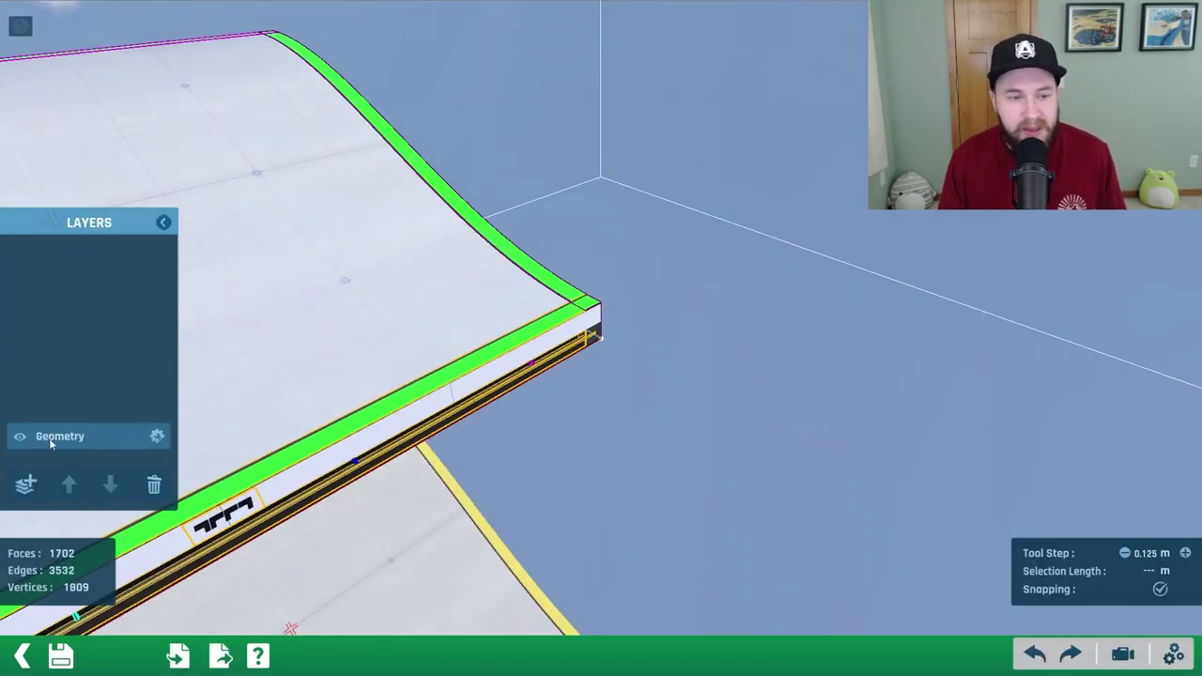
{"action": "left_click", "coordinate": [158, 439]}
{"action": "scroll", "coordinate": [329, 400], "scroll_direction": "down", "scroll_amount": 3}
{"action": "middle_click_drag", "start_coordinate": [329, 400], "coordinate": [548, 389]}
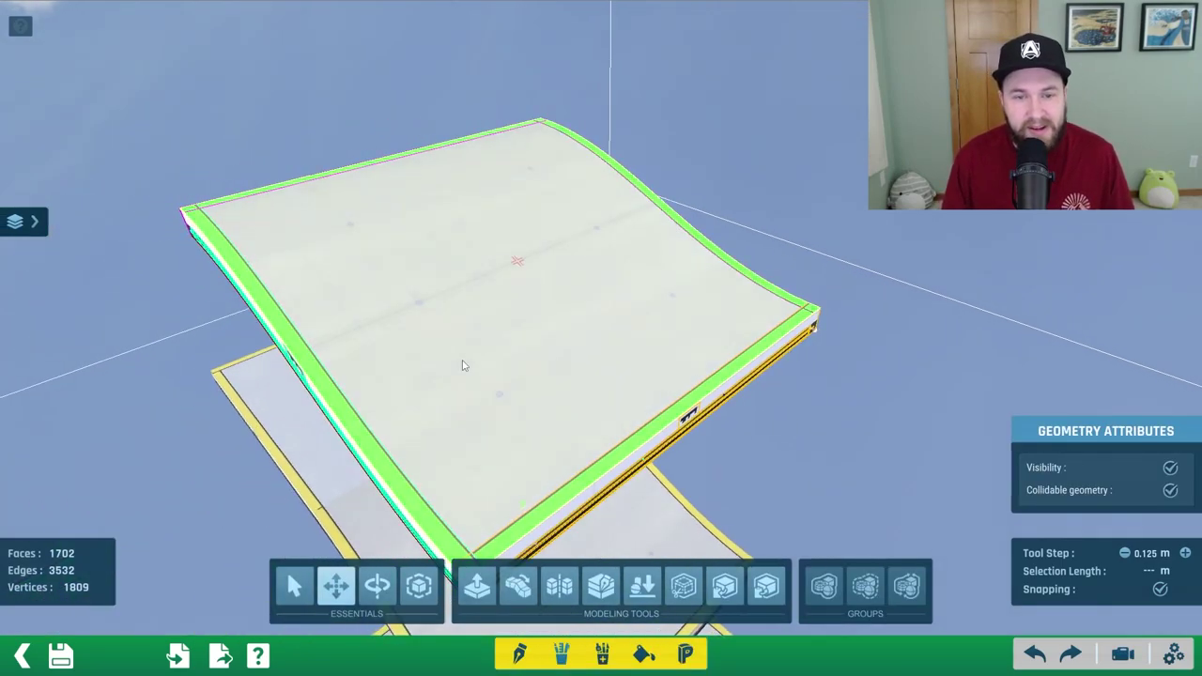
- Copy the slope's top ice surface and delete all geometry from the layer
{"action": "double_click", "coordinate": [443, 367]}
{"action": "key", "text": "ctrl+a"}
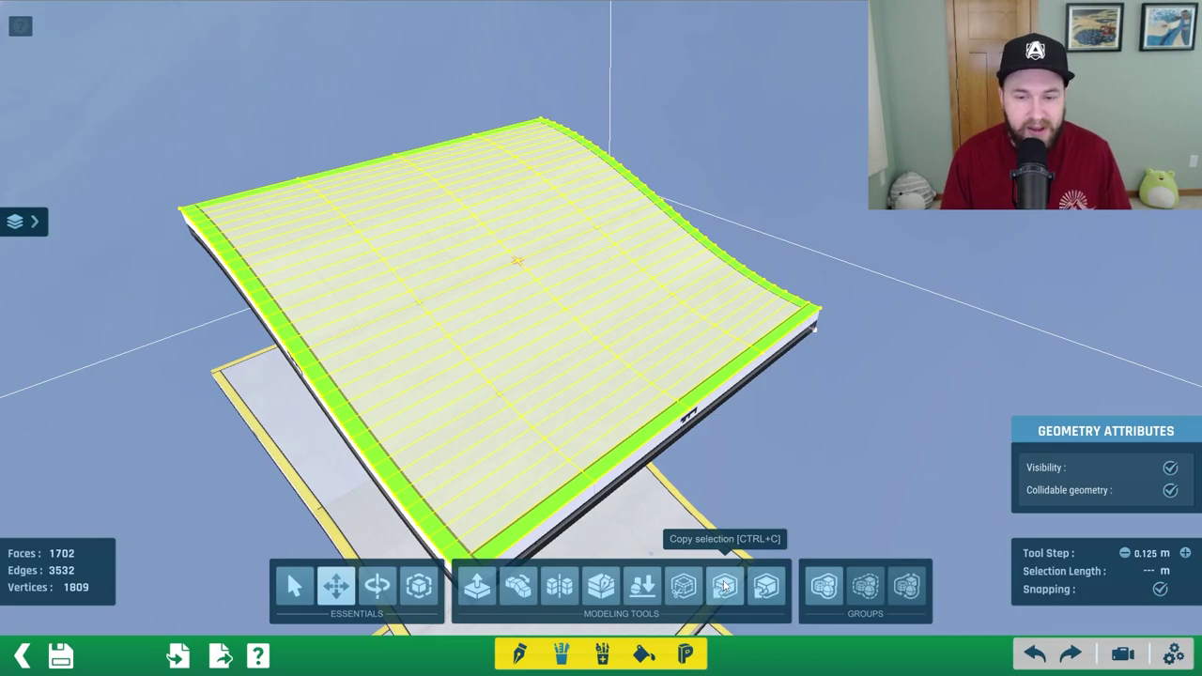
{"action": "key", "text": "Delete"}
{"action": "key", "text": "Delete"}
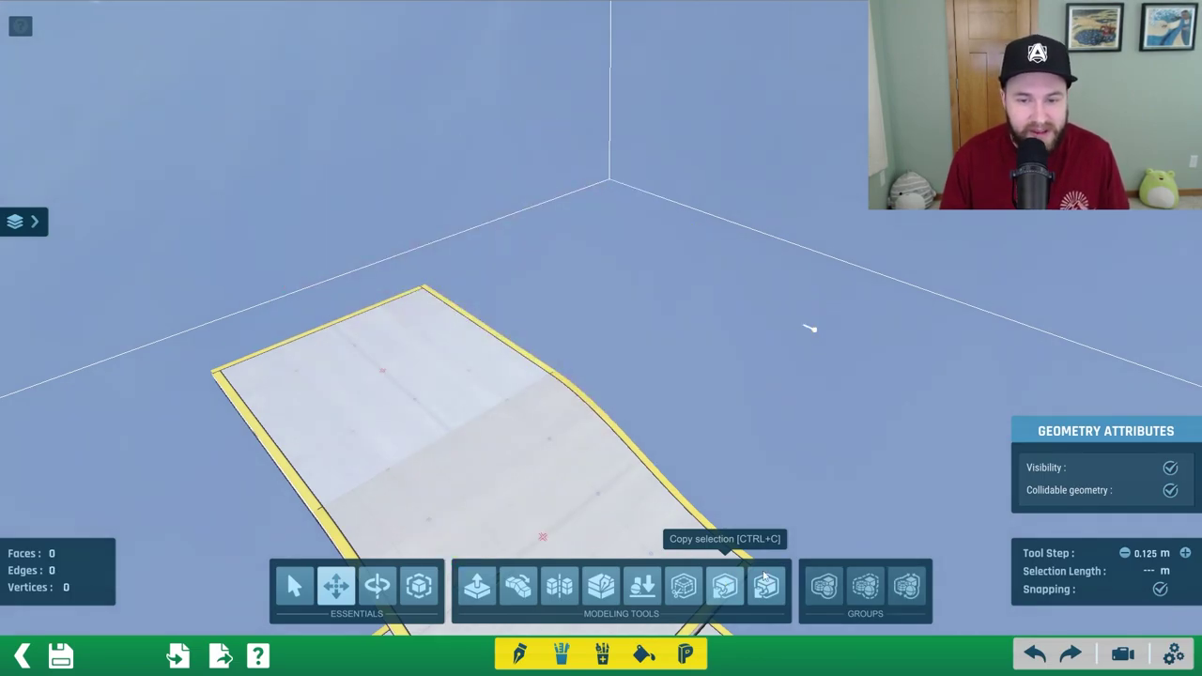
- Set the tool step to 0 m and paste the copied ice surface back at its original position
{"action": "left_click", "coordinate": [767, 582]}
{"action": "left_click", "coordinate": [1161, 558]}
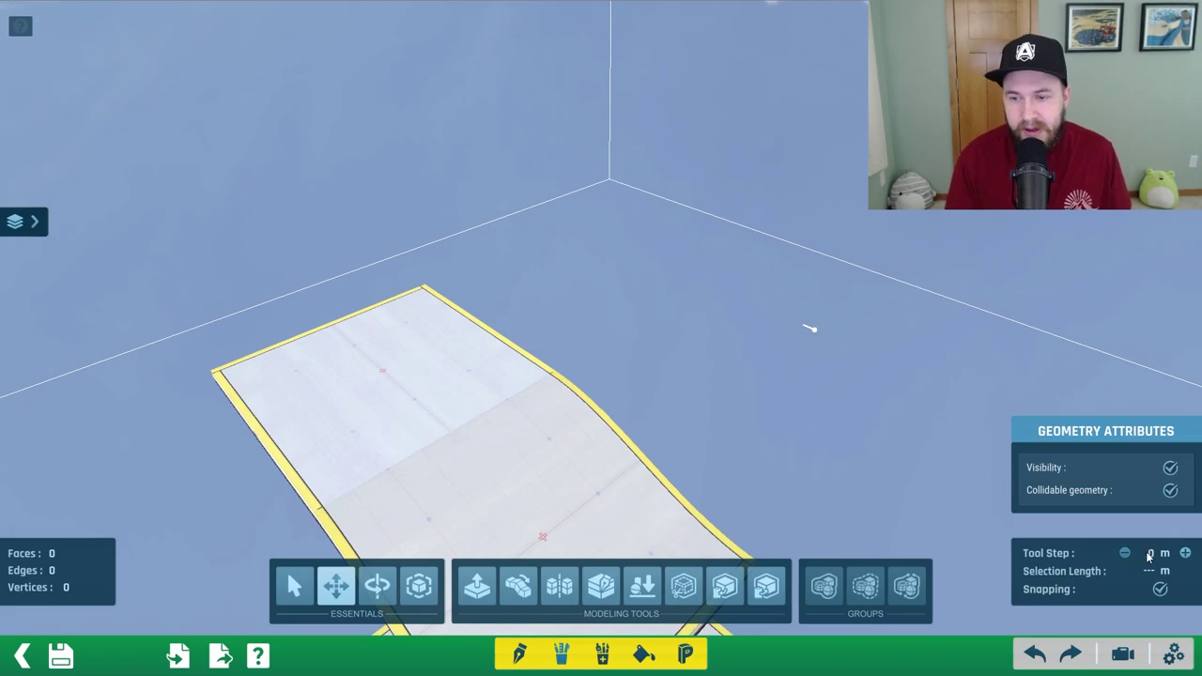
{"action": "left_click", "coordinate": [765, 585]}
{"action": "left_click", "coordinate": [516, 288]}
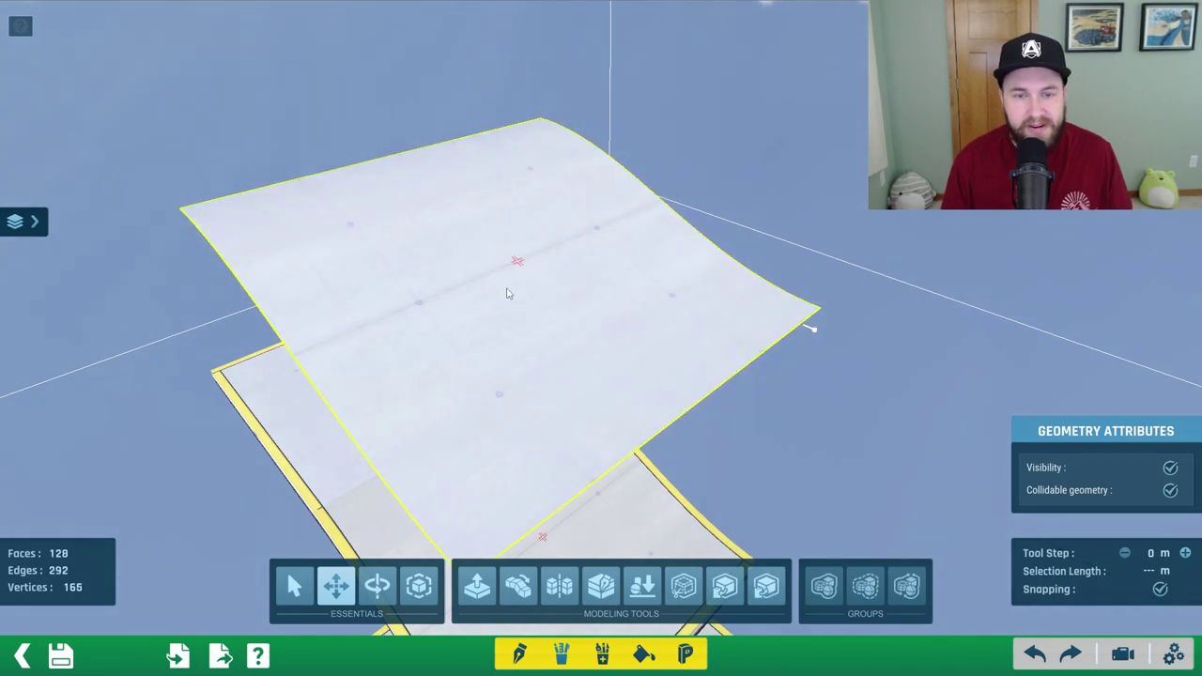
{"action": "scroll", "coordinate": [508, 293], "scroll_direction": "down", "scroll_amount": 3}
{"action": "middle_click_drag", "start_coordinate": [514, 293], "coordinate": [566, 283]}
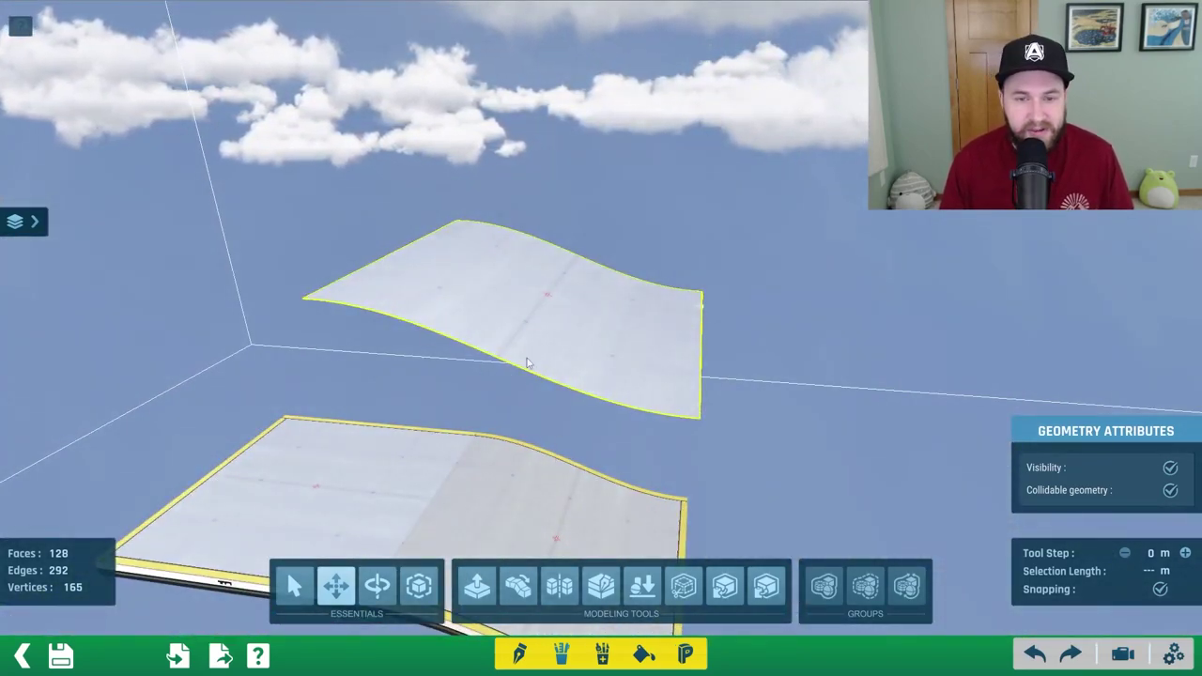
{"action": "middle_click_drag", "start_coordinate": [528, 361], "coordinate": [537, 381]}
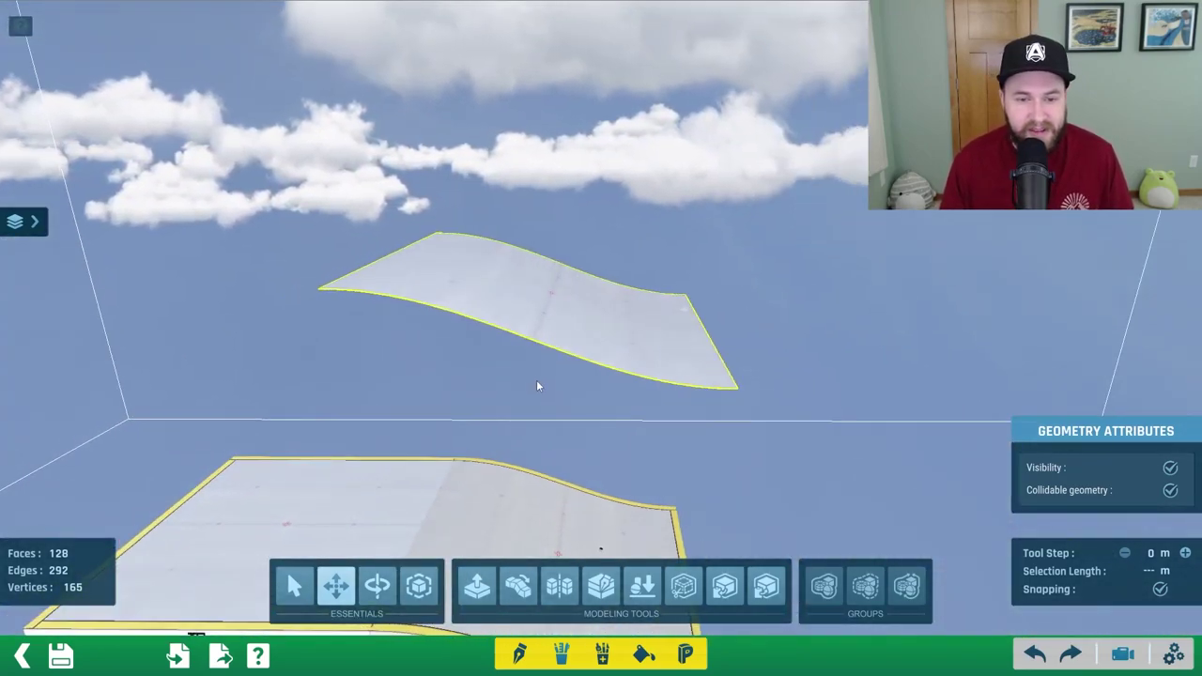
- Scale the pasted ice surface vertically so the slope becomes taller and steeper
{"action": "left_click", "coordinate": [419, 586]}
{"action": "middle_click_drag", "start_coordinate": [528, 428], "coordinate": [564, 305]}
{"action": "left_click_drag", "start_coordinate": [564, 322], "coordinate": [560, 475]}
{"action": "scroll", "coordinate": [620, 444], "scroll_direction": "down", "scroll_amount": 6}
{"action": "middle_click_drag", "start_coordinate": [641, 432], "coordinate": [545, 513]}
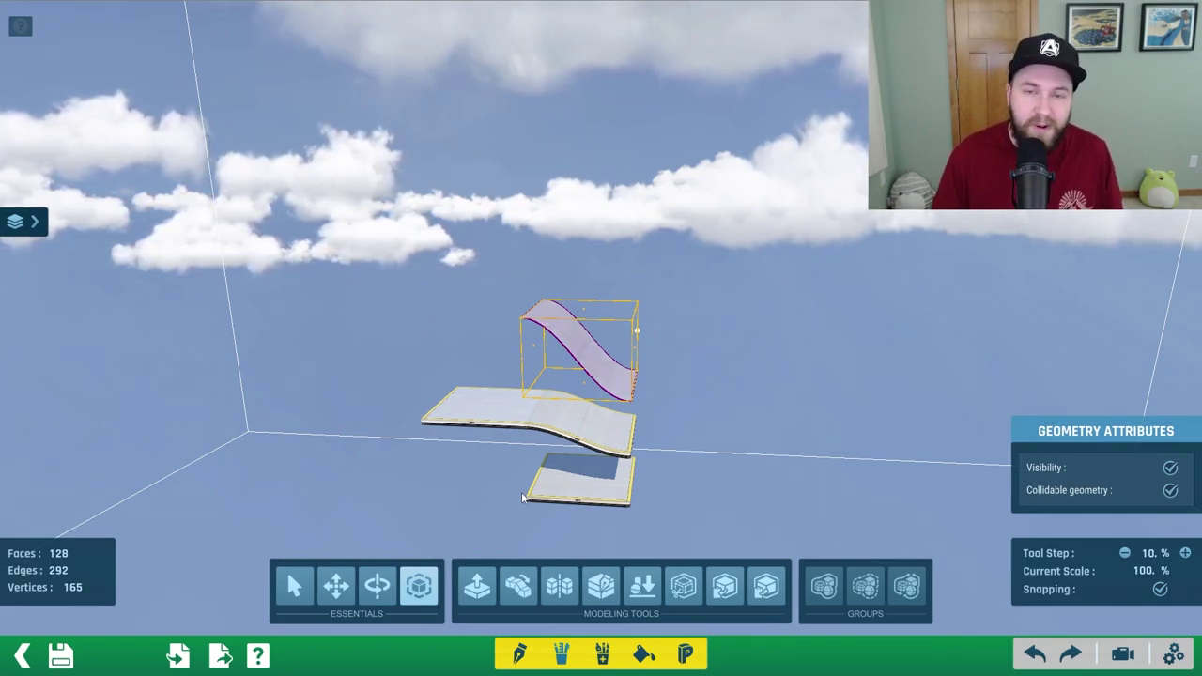
- Stretch the ice surface lengthwise into a very long, gentle ramp, keeping its upper end in place
{"action": "scroll", "coordinate": [644, 382], "scroll_direction": "down", "scroll_amount": 3}
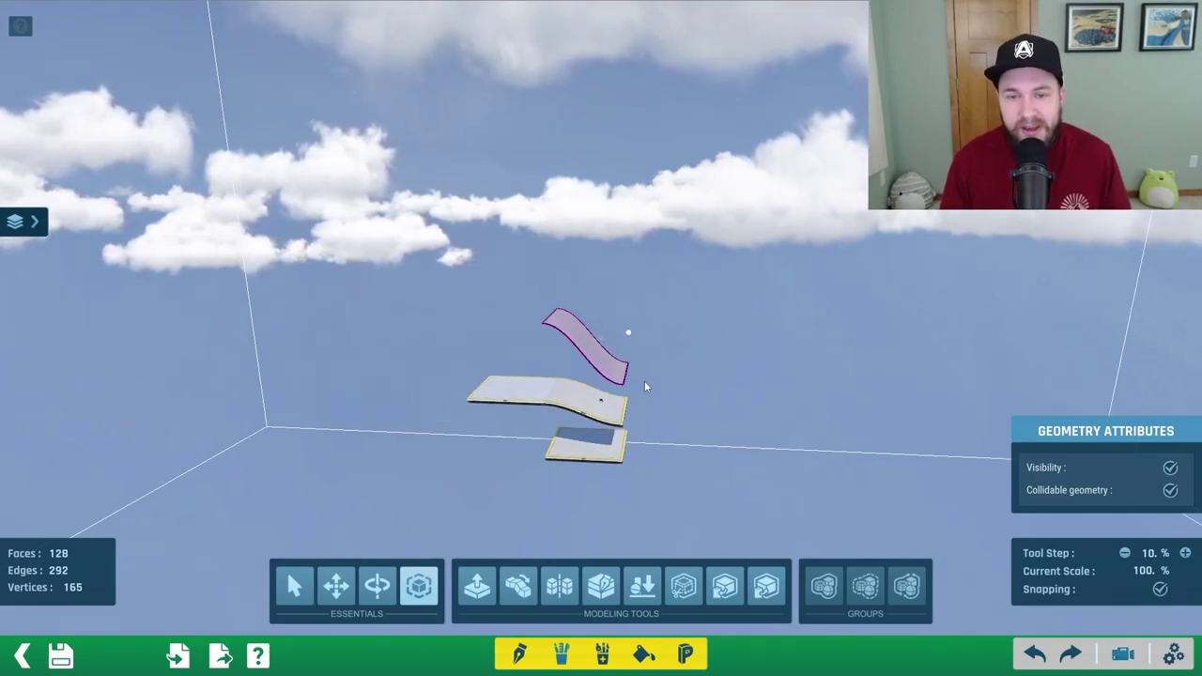
{"action": "middle_click_drag", "start_coordinate": [644, 380], "coordinate": [283, 271]}
{"action": "scroll", "coordinate": [488, 340], "scroll_direction": "down", "scroll_amount": 3}
{"action": "middle_click_drag", "start_coordinate": [606, 395], "coordinate": [249, 408]}
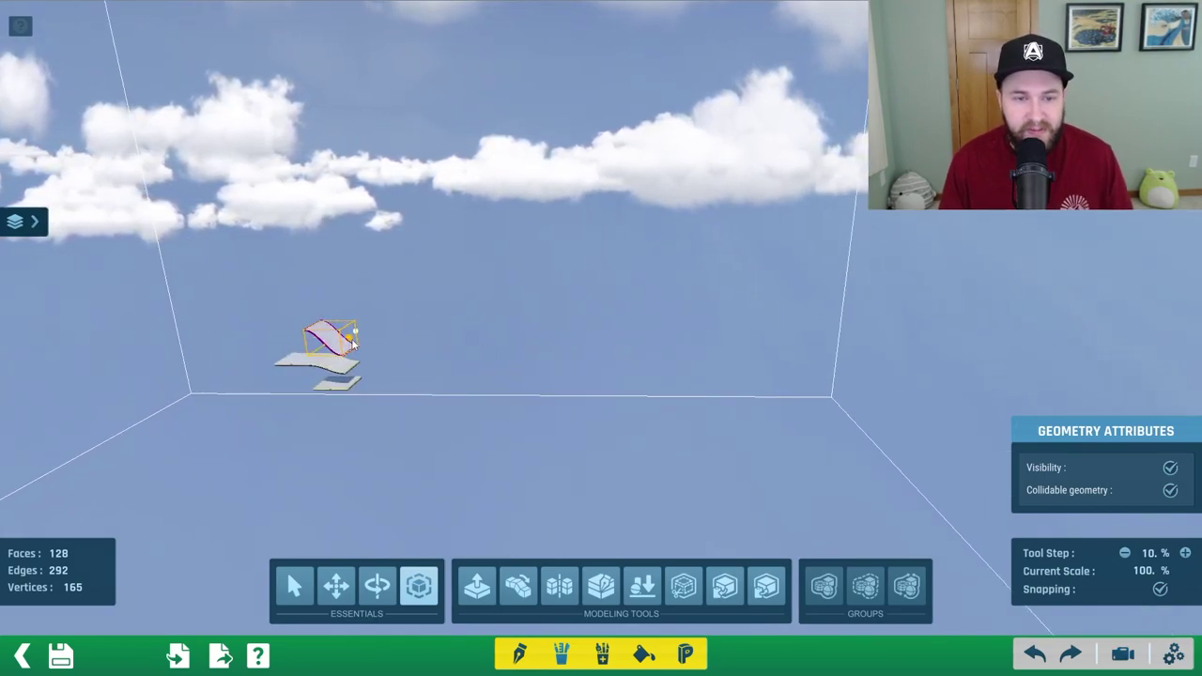
{"action": "left_click_drag", "start_coordinate": [350, 343], "coordinate": [1019, 355]}
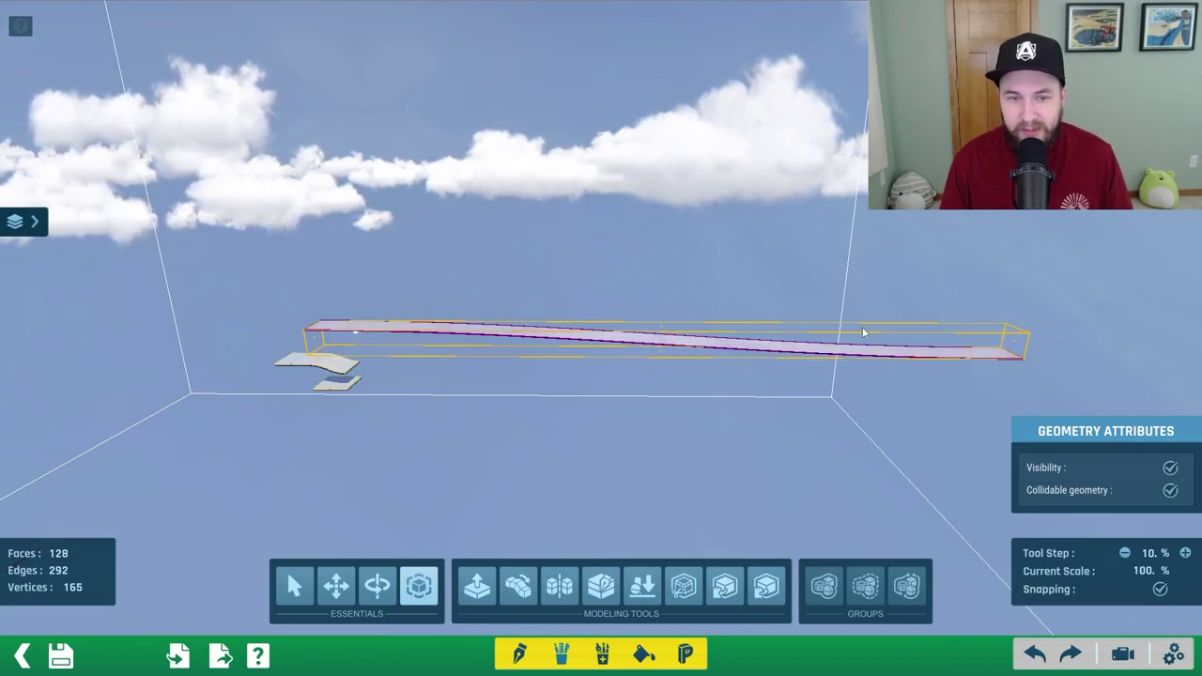
- Save the item in the Items folder as IcySpiral.Item.Gbx
{"action": "left_click", "coordinate": [60, 655]}
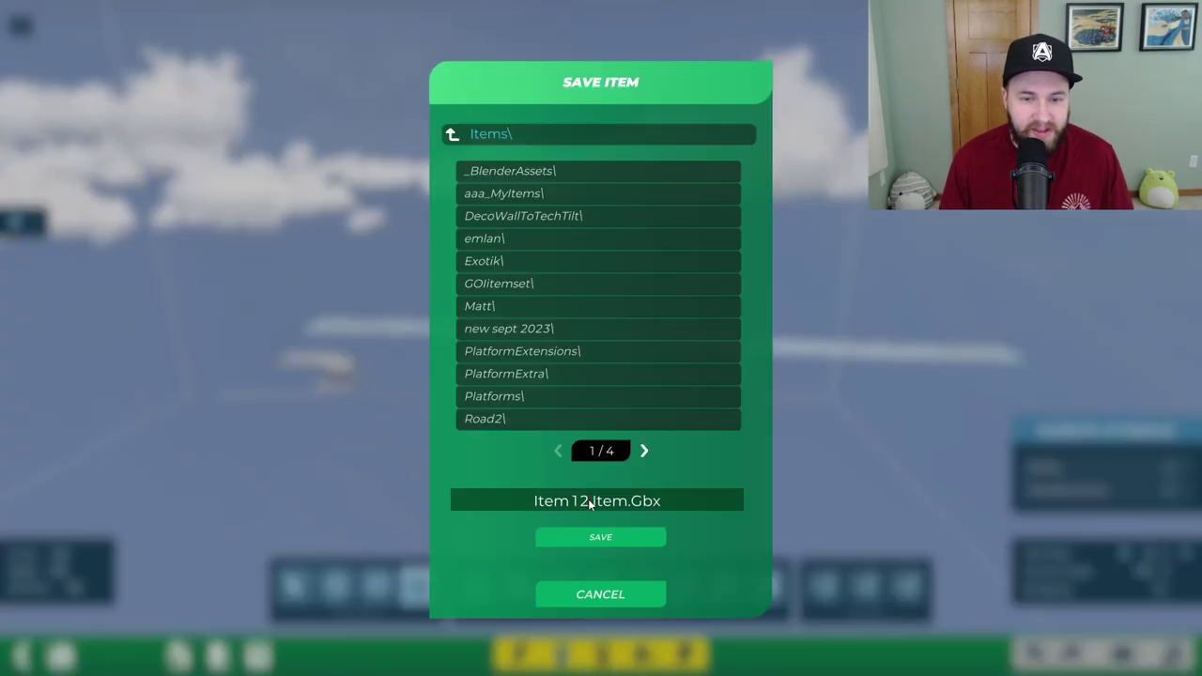
{"action": "key", "text": "BackSpace"}
{"action": "key", "text": "BackSpace"}
{"action": "key", "text": "BackSpace"}
{"action": "key", "text": "BackSpace"}
{"action": "key", "text": "BackSpace"}
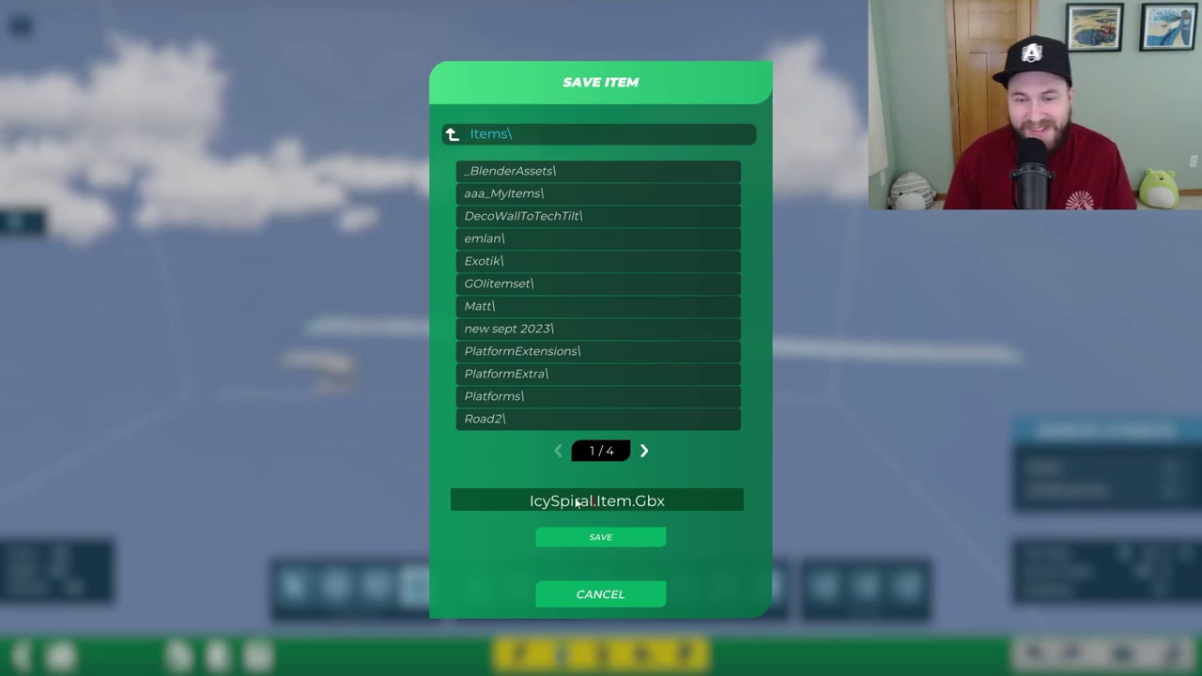
{"action": "left_click", "coordinate": [589, 539]}
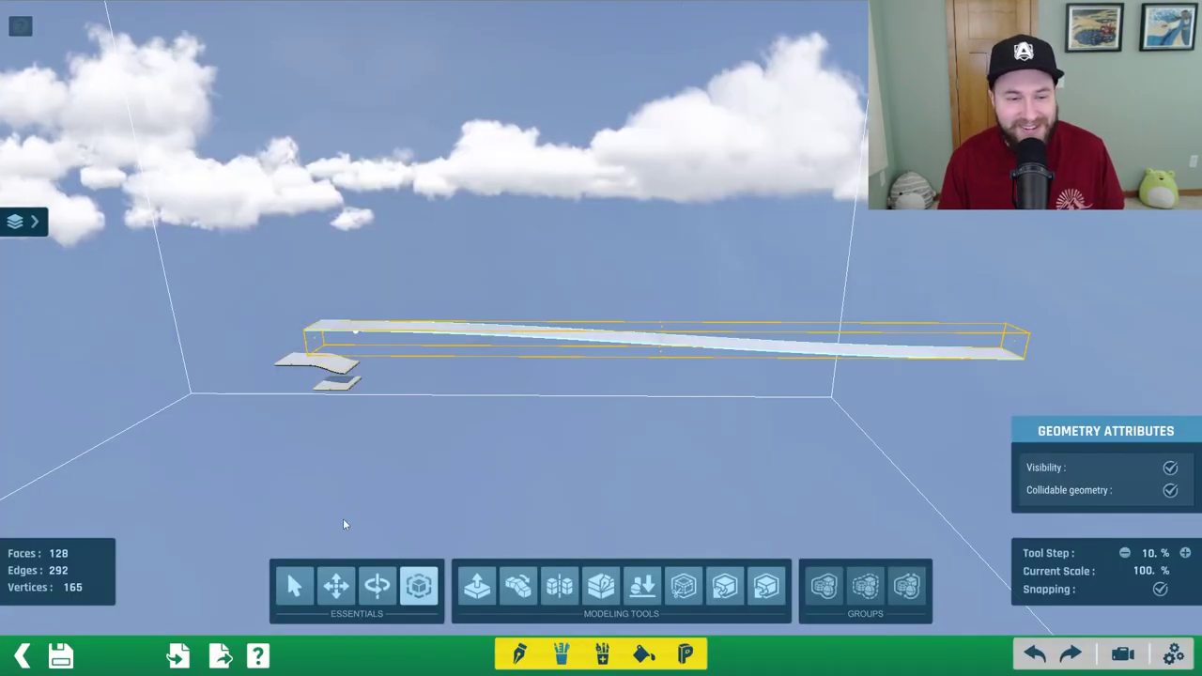
- Leave the mesh editor, open the item's placement parameters, save it again as IcySpiral.Item.Gbx and return to the map
{"action": "left_click", "coordinate": [24, 657]}
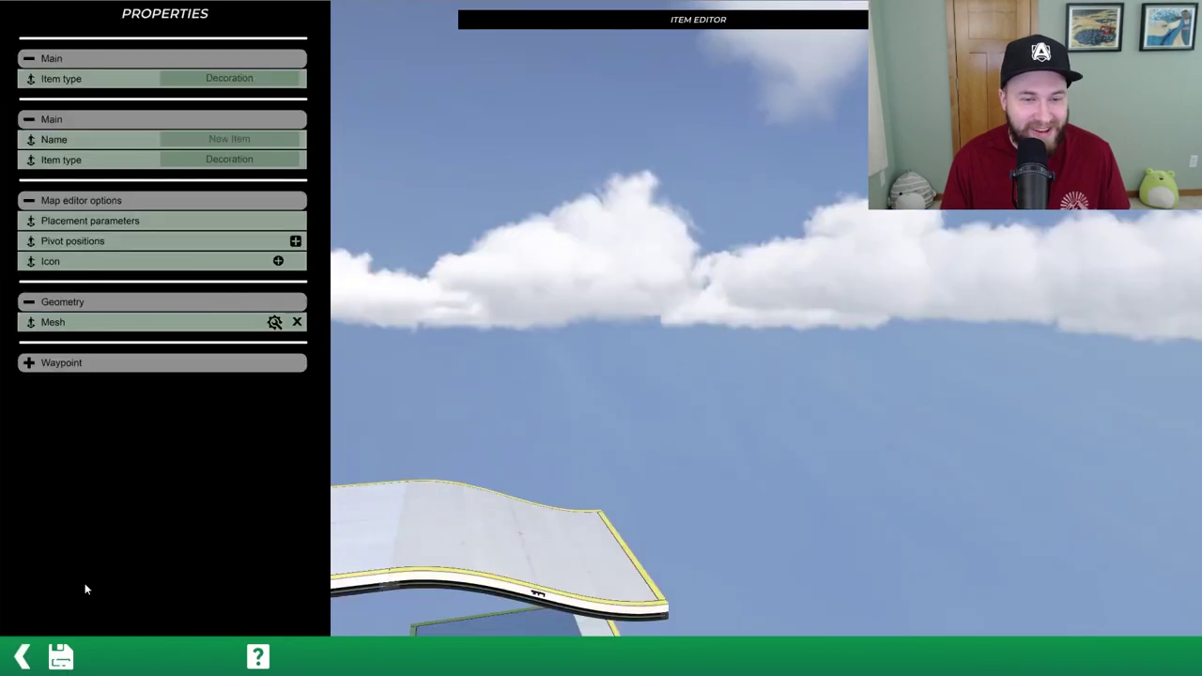
{"action": "left_click", "coordinate": [166, 223]}
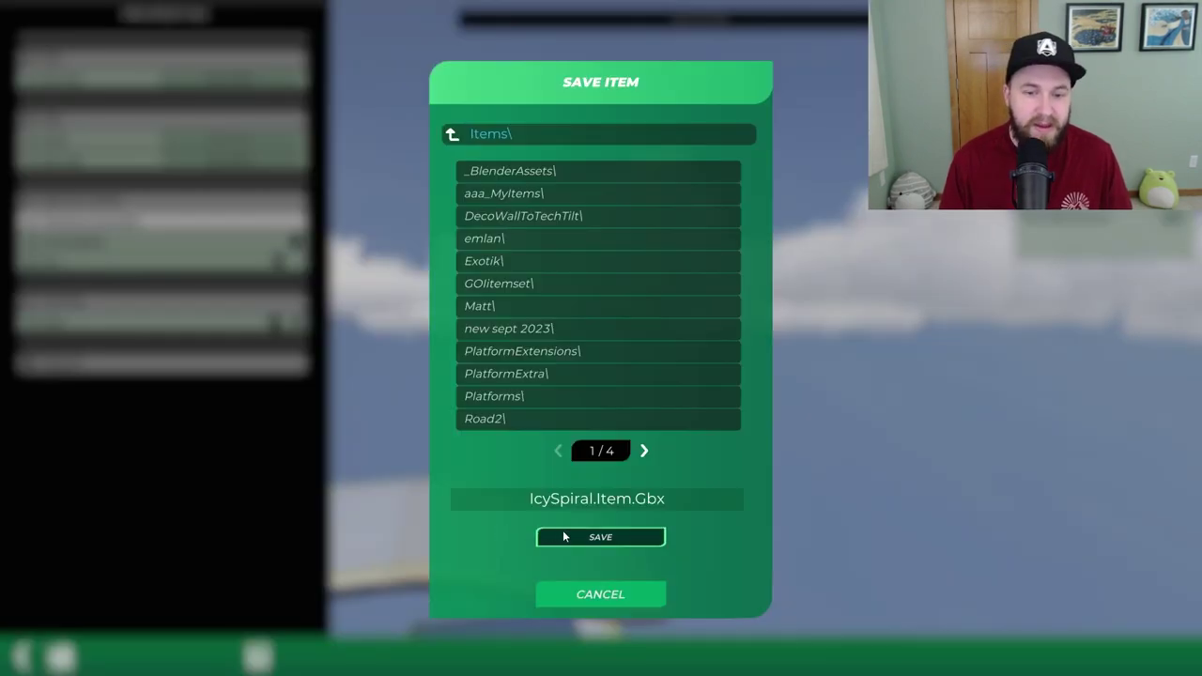
{"action": "left_click", "coordinate": [570, 536]}
{"action": "left_click", "coordinate": [470, 353]}
{"action": "left_click", "coordinate": [21, 656]}
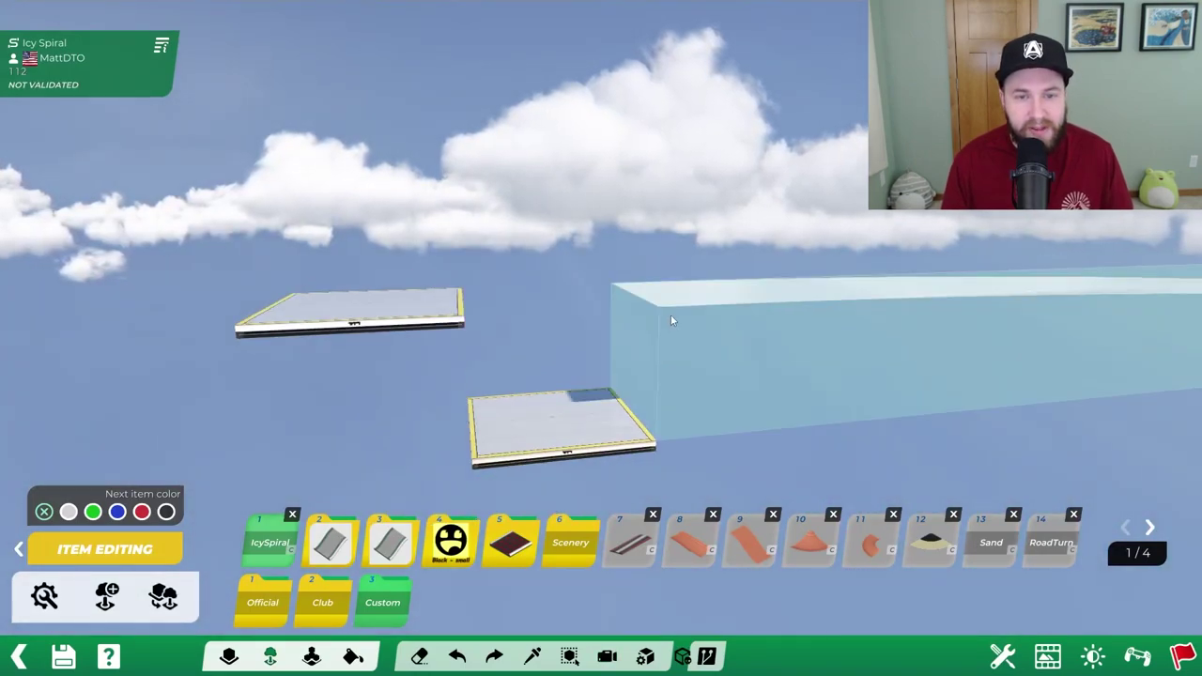
- Place the IcySpiral item so its upper end connects to the edge of the upper platform
{"action": "left_click", "coordinate": [653, 321]}
{"action": "scroll", "coordinate": [601, 335], "scroll_direction": "down", "scroll_amount": 4, "text": "alt"}
{"action": "right_click_drag", "start_coordinate": [544, 349], "coordinate": [749, 360], "text": "alt"}
{"action": "left_click_drag", "start_coordinate": [750, 362], "coordinate": [565, 252], "text": "alt"}
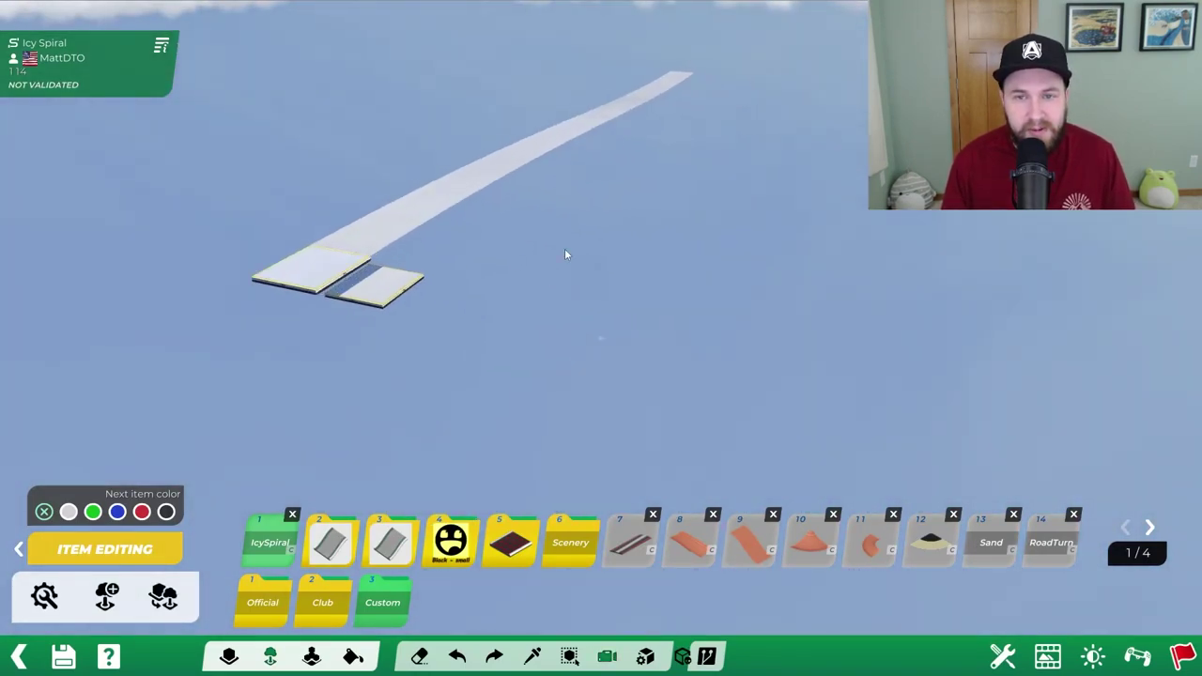
- Pick the upper ice platform block and extend it in a straight row away from the IcySpiral ramp
{"action": "left_click", "coordinate": [320, 286], "text": "ctrl"}
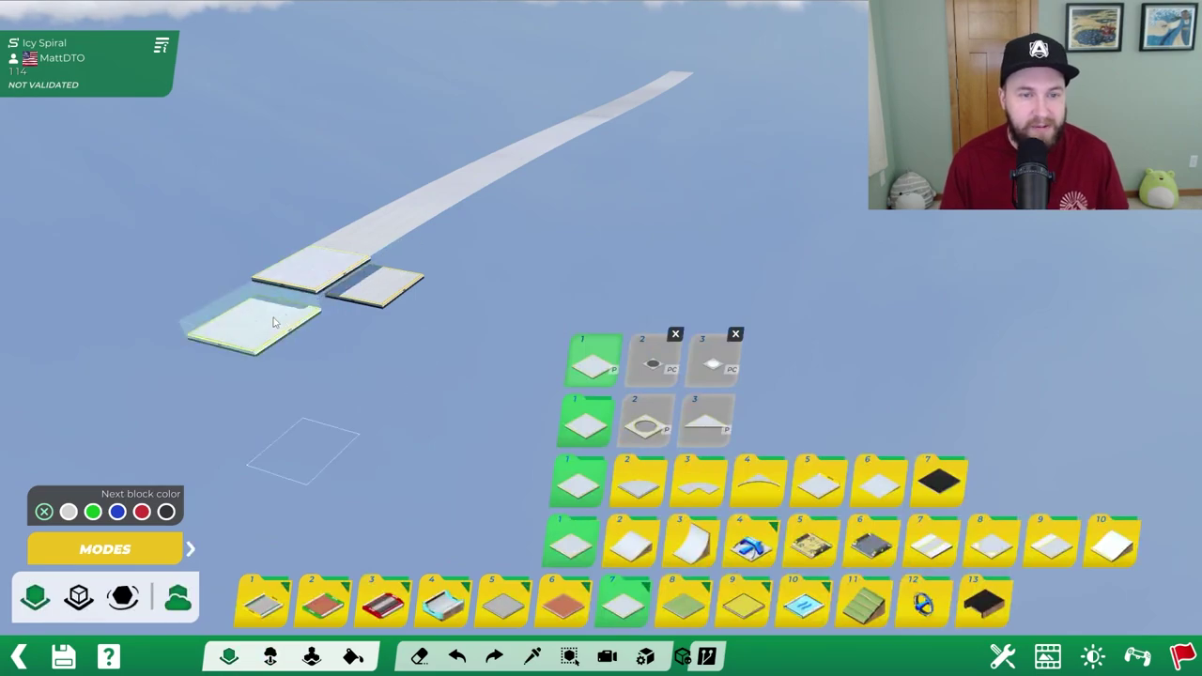
{"action": "left_click", "coordinate": [276, 321]}
{"action": "left_click", "coordinate": [193, 368]}
{"action": "left_click", "coordinate": [141, 409]}
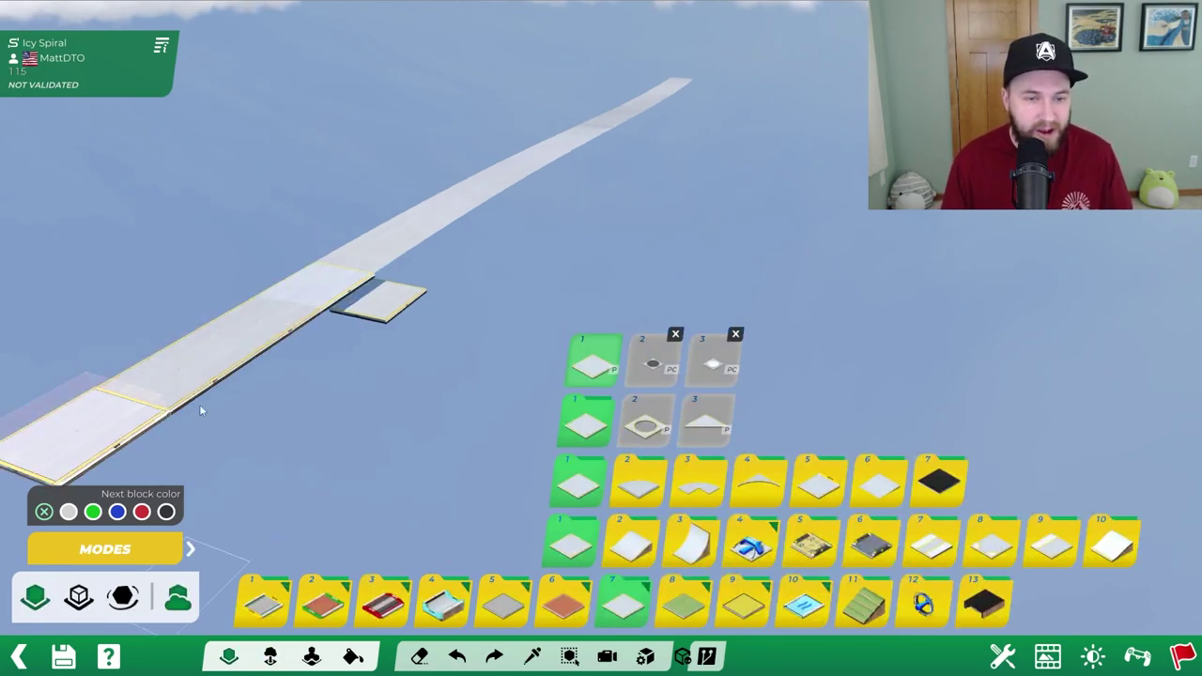
- Turn the ice platform row at a right angle and extend it to form the ring's second side
{"action": "right_click_drag", "start_coordinate": [200, 406], "coordinate": [239, 435], "text": "alt"}
{"action": "left_click_drag", "start_coordinate": [238, 430], "coordinate": [247, 325], "text": "alt"}
{"action": "left_click", "coordinate": [274, 280]}
{"action": "left_click", "coordinate": [310, 313]}
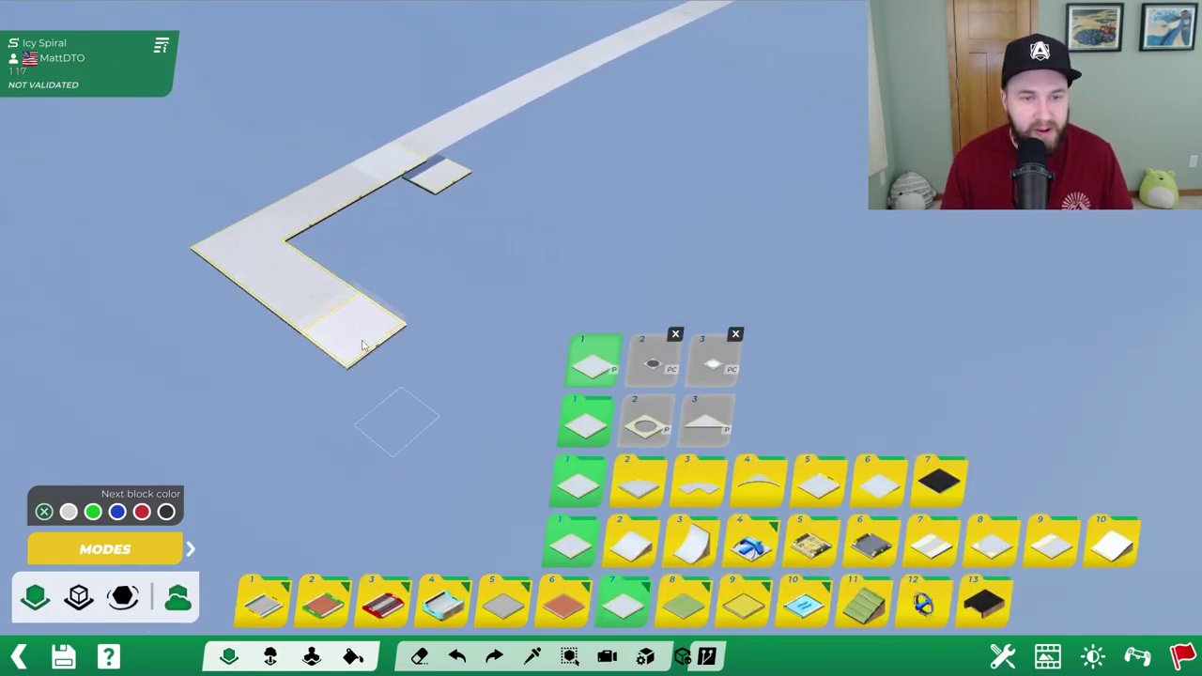
{"action": "left_click", "coordinate": [362, 341]}
{"action": "left_click_drag", "start_coordinate": [432, 397], "coordinate": [497, 452]}
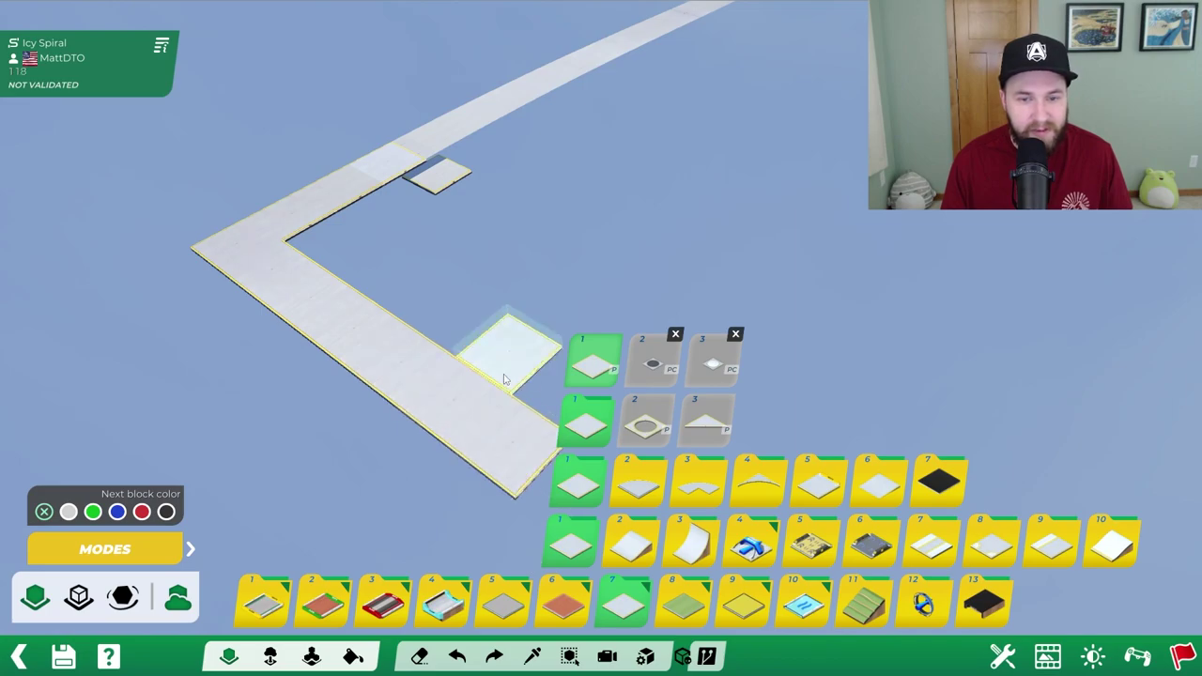
- Turn the ice platform row again and extend the ring's third side parallel to the first, erasing any misplaced block
{"action": "left_click_drag", "start_coordinate": [505, 379], "coordinate": [164, 348], "text": "alt"}
{"action": "left_click_drag", "start_coordinate": [200, 435], "coordinate": [455, 251]}
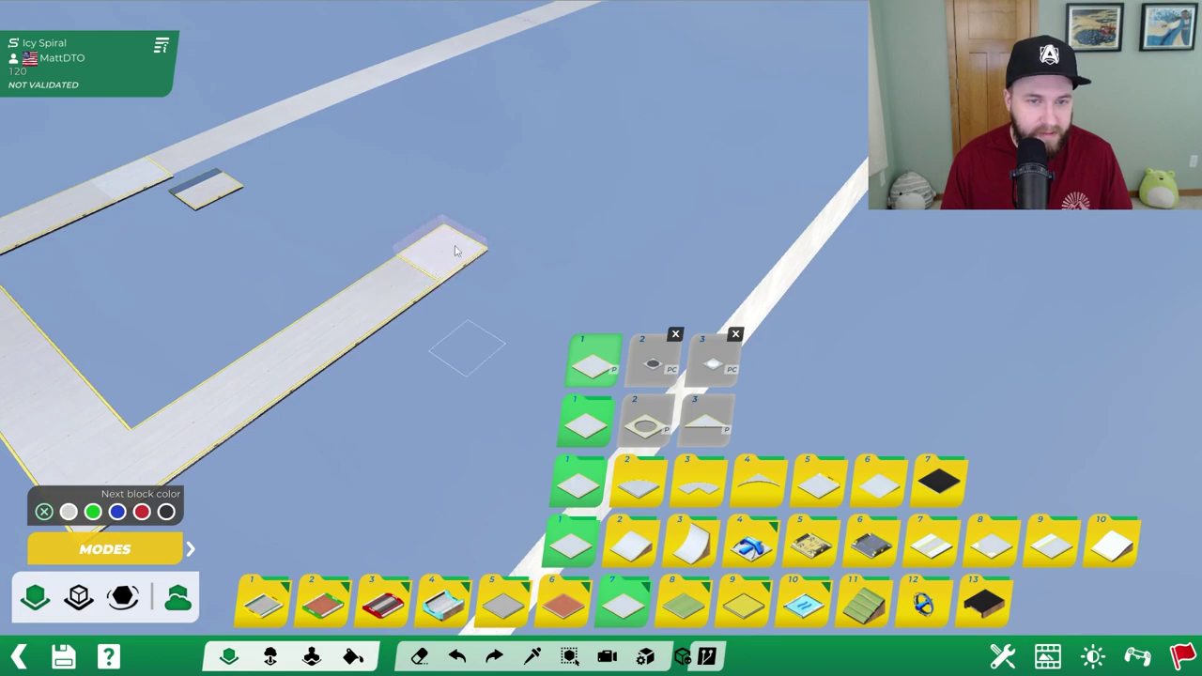
{"action": "right_click_drag", "start_coordinate": [455, 251], "coordinate": [372, 224], "text": "alt"}
{"action": "left_click_drag", "start_coordinate": [372, 225], "coordinate": [361, 315], "text": "alt"}
{"action": "left_click", "coordinate": [450, 328]}
{"action": "key", "text": "x"}
{"action": "left_click", "coordinate": [454, 323]}
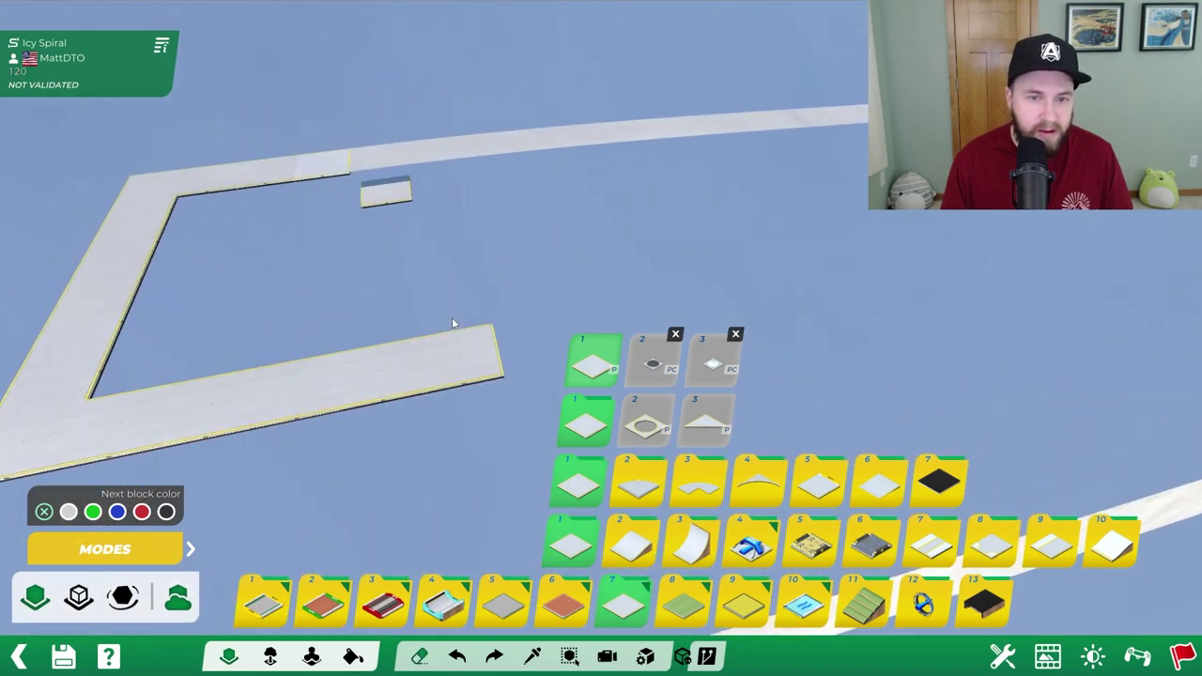
{"action": "left_click", "coordinate": [540, 355]}
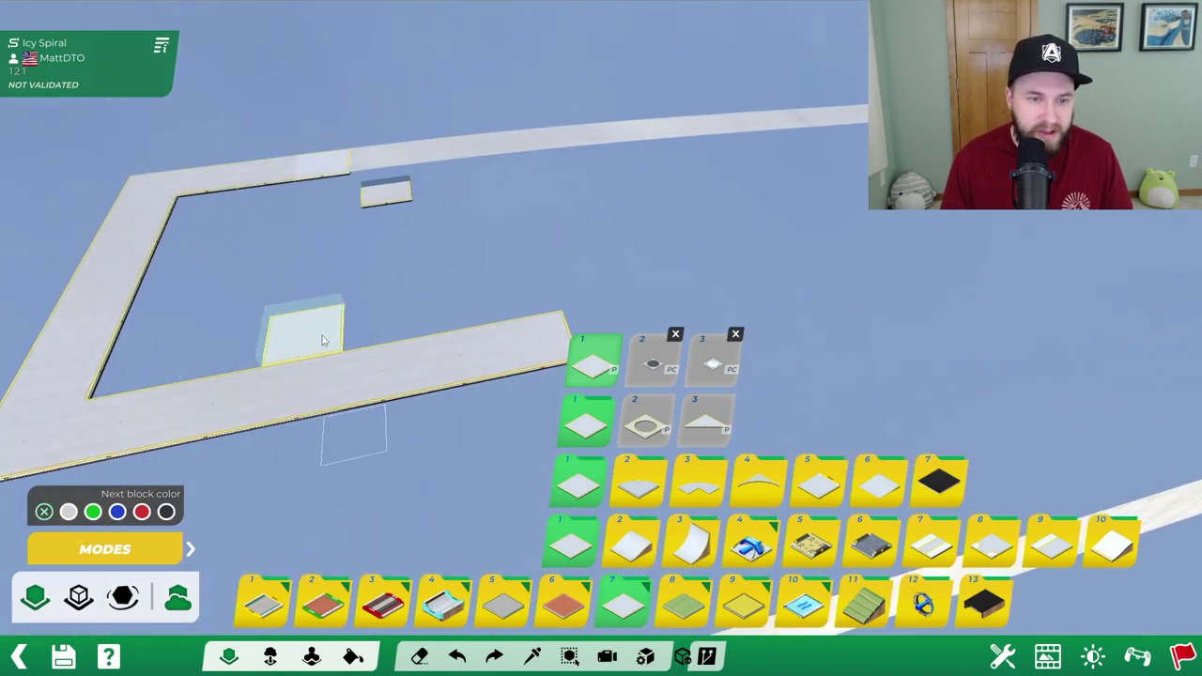
- Place single ice platform blocks midway on the inner side of the ring's second, third and fourth sides
{"action": "left_click", "coordinate": [323, 339]}
{"action": "left_click", "coordinate": [192, 269]}
{"action": "left_click", "coordinate": [425, 250]}
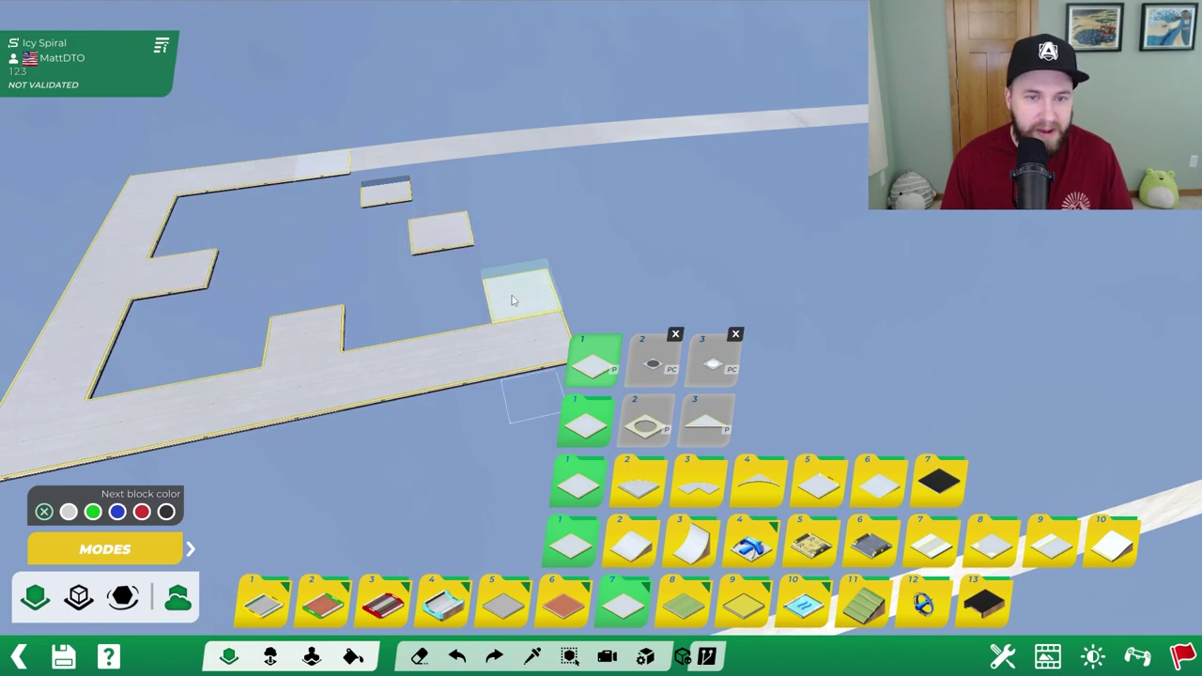
- Build the ring's fourth side back toward the IcySpiral ramp and erase the end block so a gap remains before the ramp
{"action": "left_click", "coordinate": [514, 298]}
{"action": "left_click", "coordinate": [520, 260]}
{"action": "left_click", "coordinate": [502, 223]}
{"action": "left_click", "coordinate": [491, 192]}
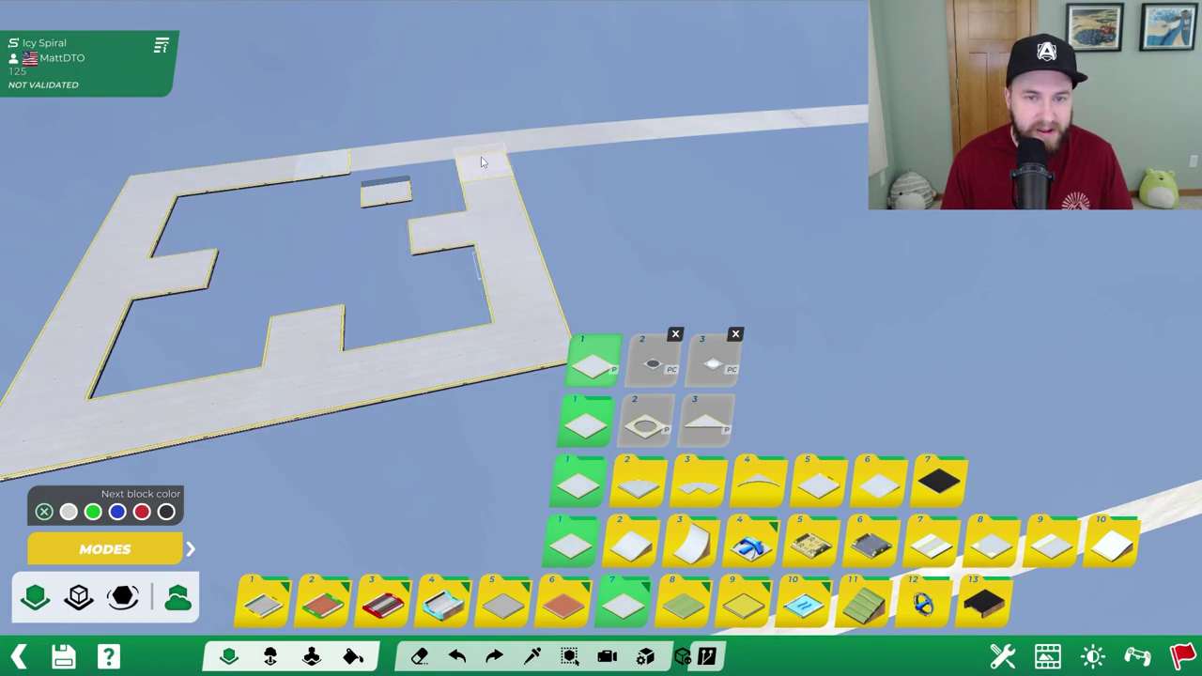
{"action": "left_click", "coordinate": [481, 159]}
{"action": "mouse_move", "coordinate": [402, 118]}
{"action": "right_mouse_down", "text": "alt"}
{"action": "mouse_move", "coordinate": [612, 199]}
{"action": "mouse_move", "coordinate": [601, 148]}
{"action": "right_mouse_up", "text": "alt"}
{"action": "key", "text": "x"}
{"action": "left_click", "coordinate": [545, 205]}
{"action": "key", "text": "x"}
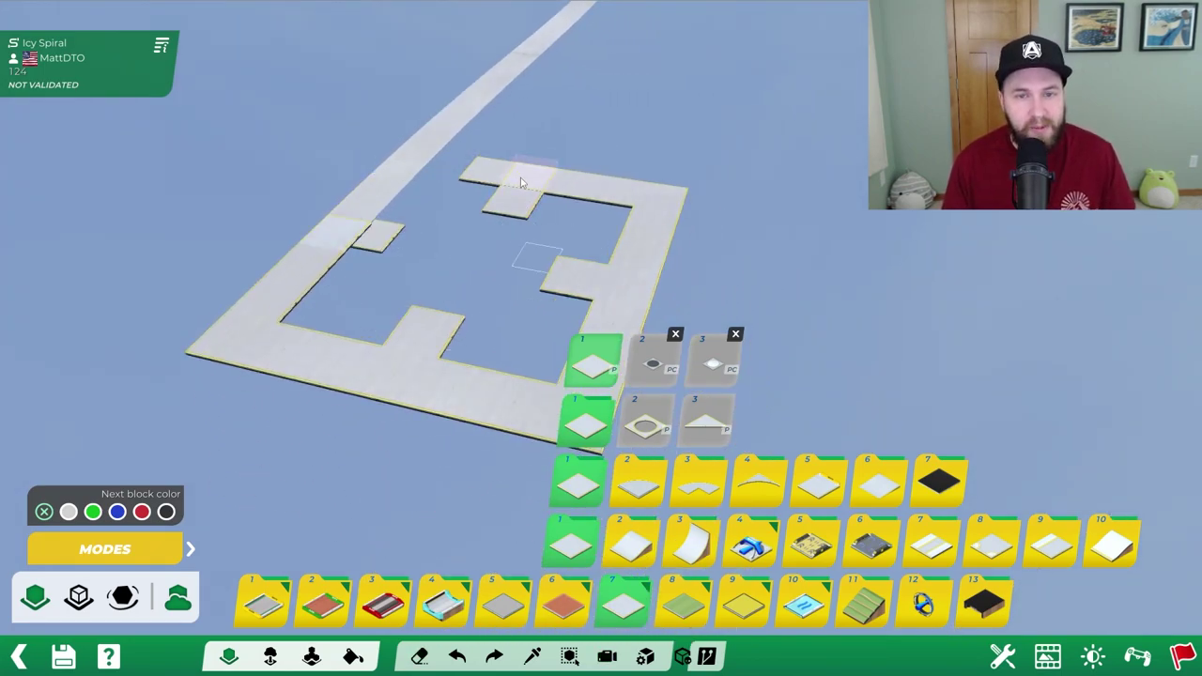
- Place an ice platform block on the outer side of the fourth, third and second sides, opposite each inner block
{"action": "right_click_drag", "start_coordinate": [524, 187], "coordinate": [472, 346]}
{"action": "left_click_drag", "start_coordinate": [472, 342], "coordinate": [442, 284], "text": "alt"}
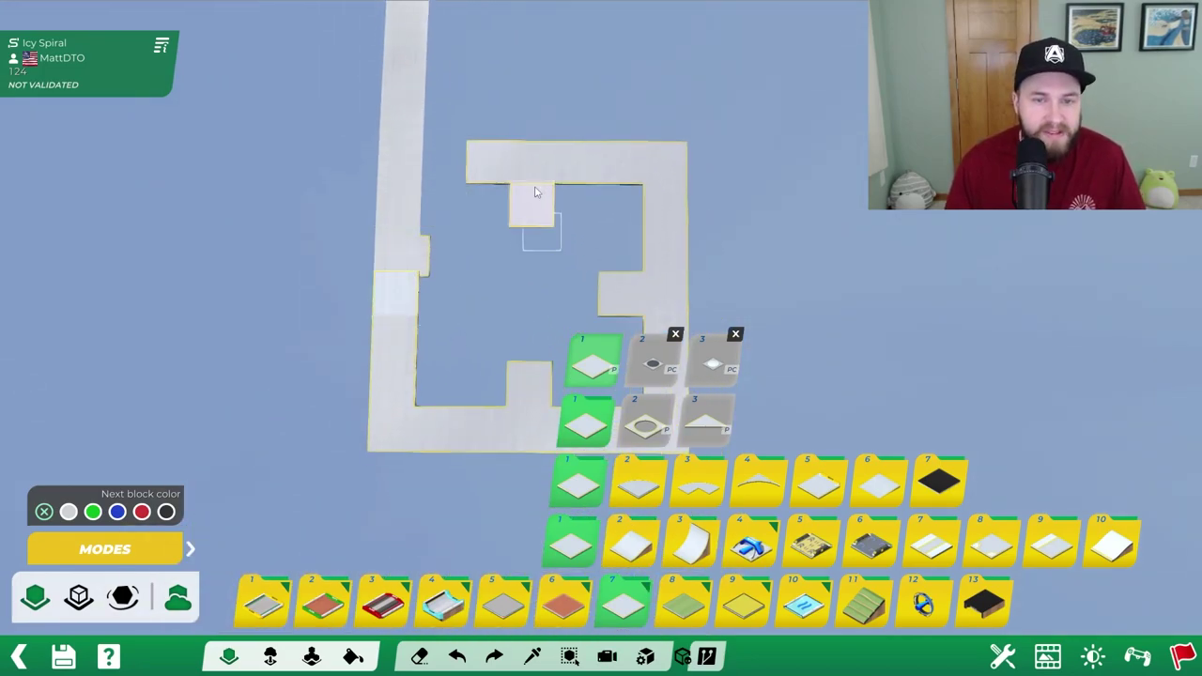
{"action": "left_click", "coordinate": [540, 131]}
{"action": "left_click", "coordinate": [721, 284]}
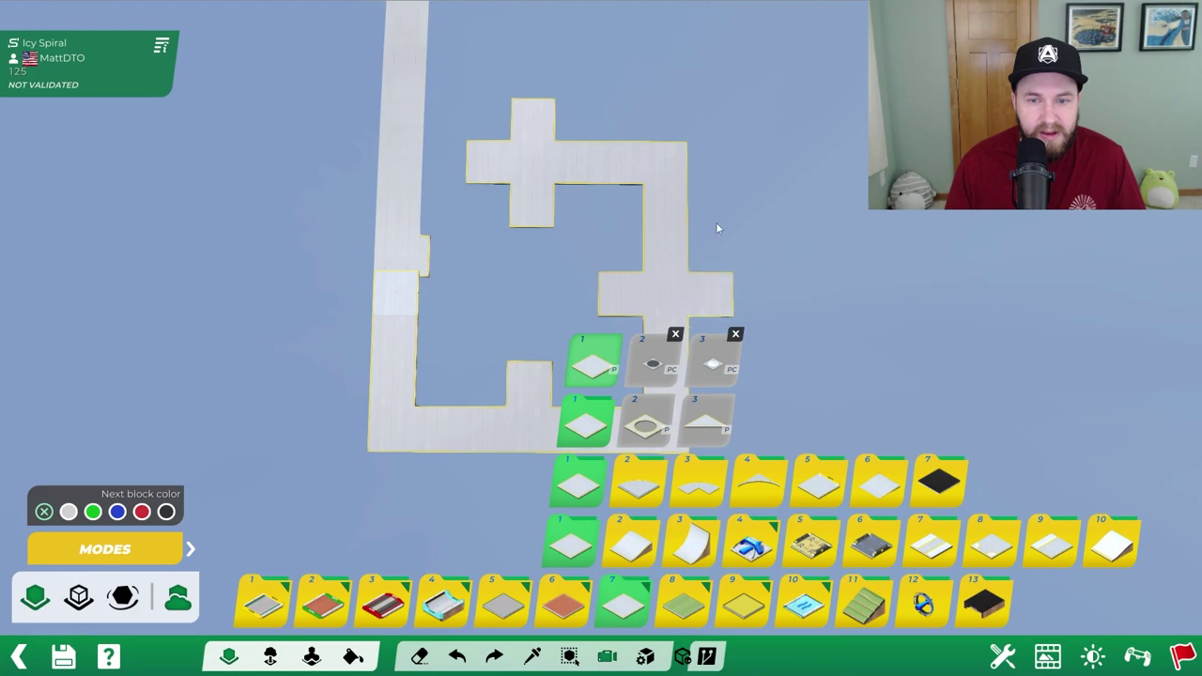
{"action": "left_click_drag", "start_coordinate": [717, 225], "coordinate": [618, 77], "text": "alt"}
{"action": "left_click", "coordinate": [432, 324]}
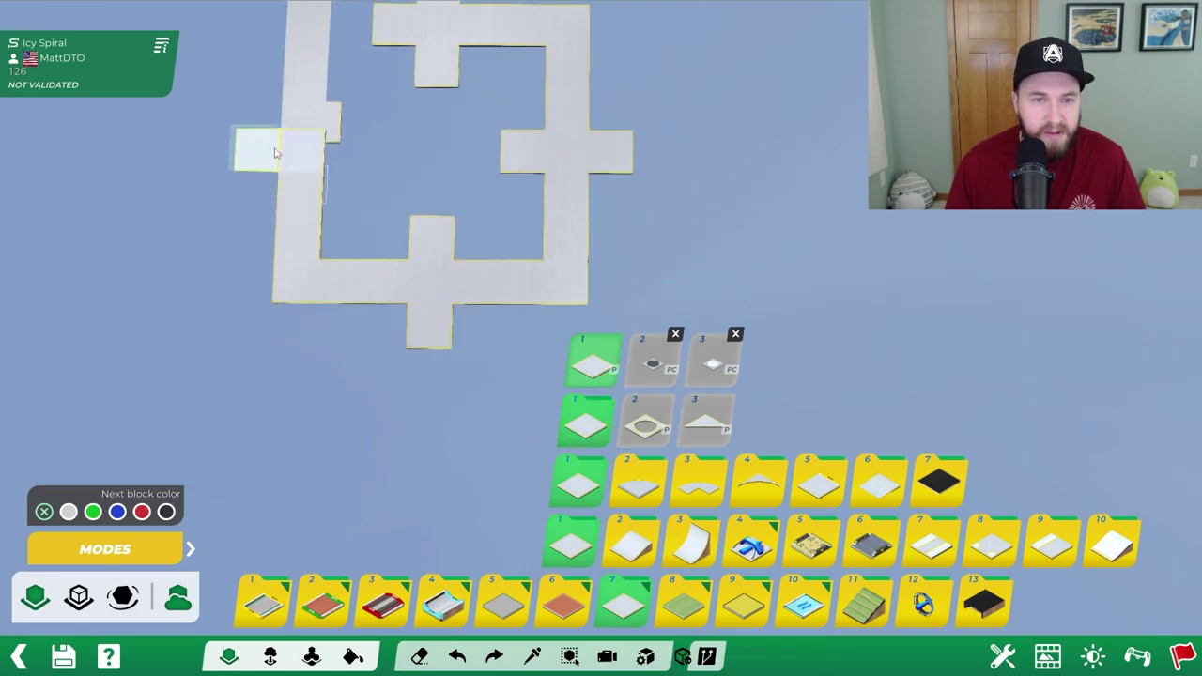
- Try placing ice platform blocks on both sides of the IcySpiral ramp near the upper platform, and erase them
{"action": "left_click_drag", "start_coordinate": [274, 150], "coordinate": [400, 216], "text": "alt"}
{"action": "left_click", "coordinate": [411, 267]}
{"action": "left_click", "coordinate": [507, 260]}
{"action": "left_click_drag", "start_coordinate": [567, 248], "coordinate": [524, 213], "text": "alt"}
{"action": "mouse_move", "coordinate": [524, 213]}
{"action": "right_mouse_down", "text": "alt"}
{"action": "mouse_move", "coordinate": [580, 199]}
{"action": "mouse_move", "coordinate": [605, 148]}
{"action": "right_mouse_up", "text": "alt"}
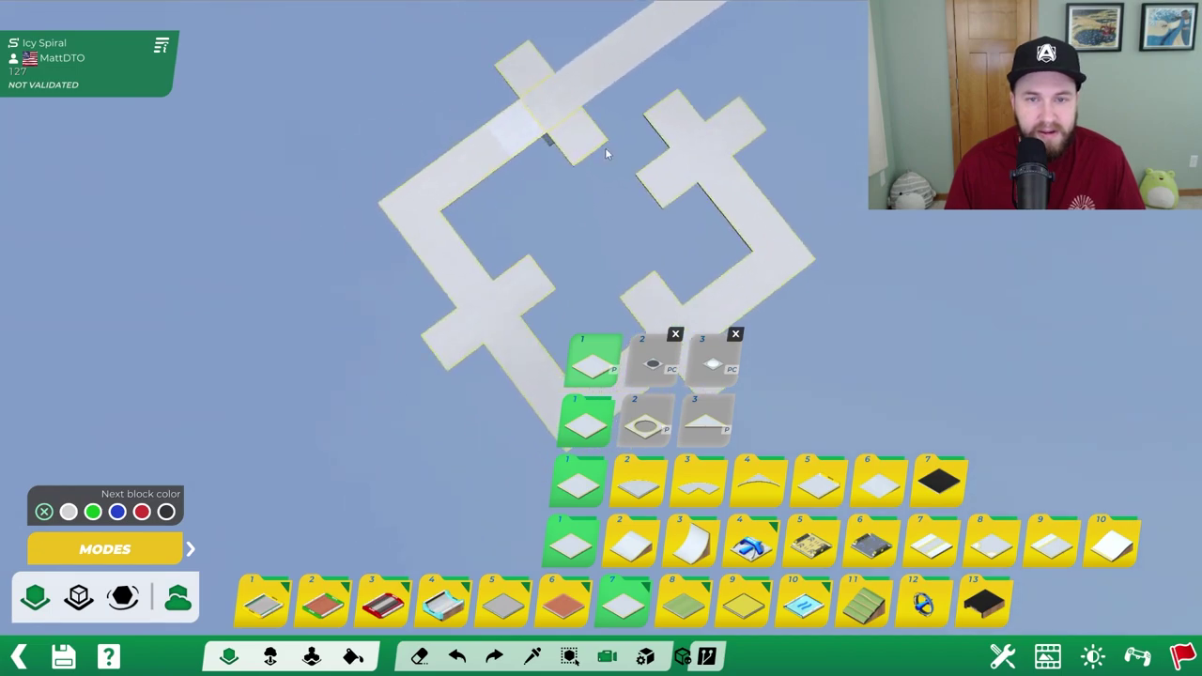
{"action": "key", "text": "x"}
{"action": "left_click", "coordinate": [521, 75]}
- Erase the ring's connecting blocks along the first side and the adjoining half of the second side, keeping the corner platform
{"action": "mouse_move", "coordinate": [513, 94]}
{"action": "right_mouse_down", "text": "alt"}
{"action": "mouse_move", "coordinate": [537, 113]}
{"action": "mouse_move", "coordinate": [648, 117]}
{"action": "right_mouse_up", "text": "alt"}
{"action": "left_click_drag", "start_coordinate": [648, 117], "coordinate": [513, 166], "text": "alt"}
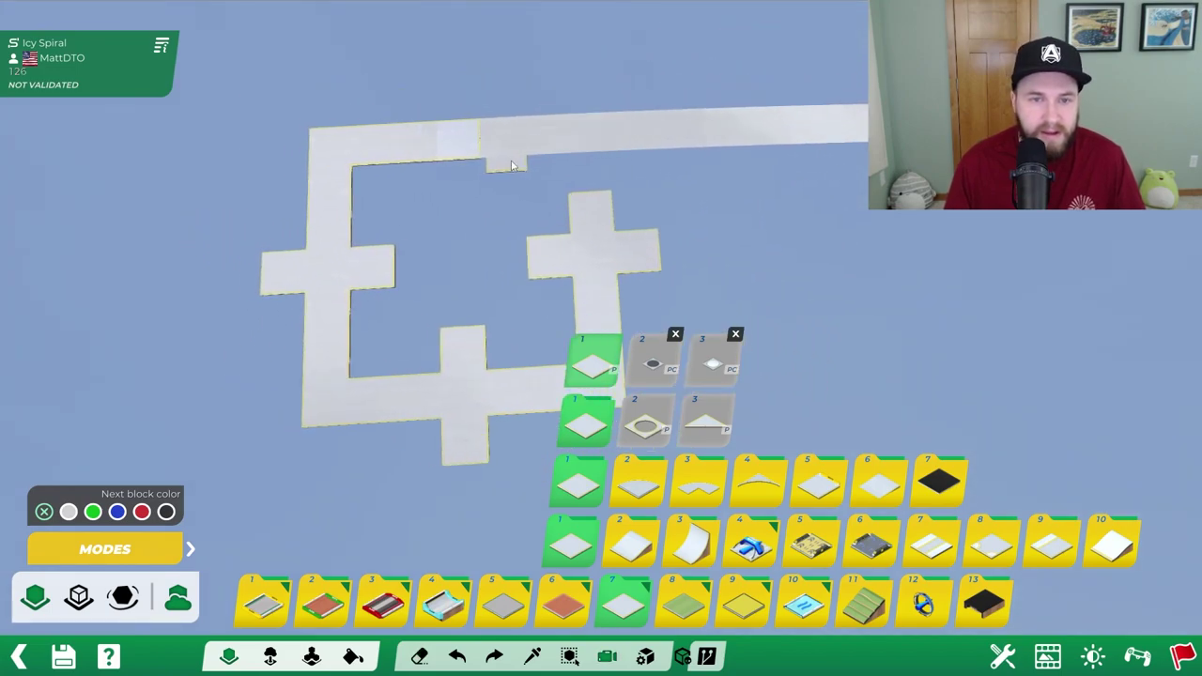
{"action": "right_click_drag", "start_coordinate": [462, 122], "coordinate": [482, 146], "text": "alt"}
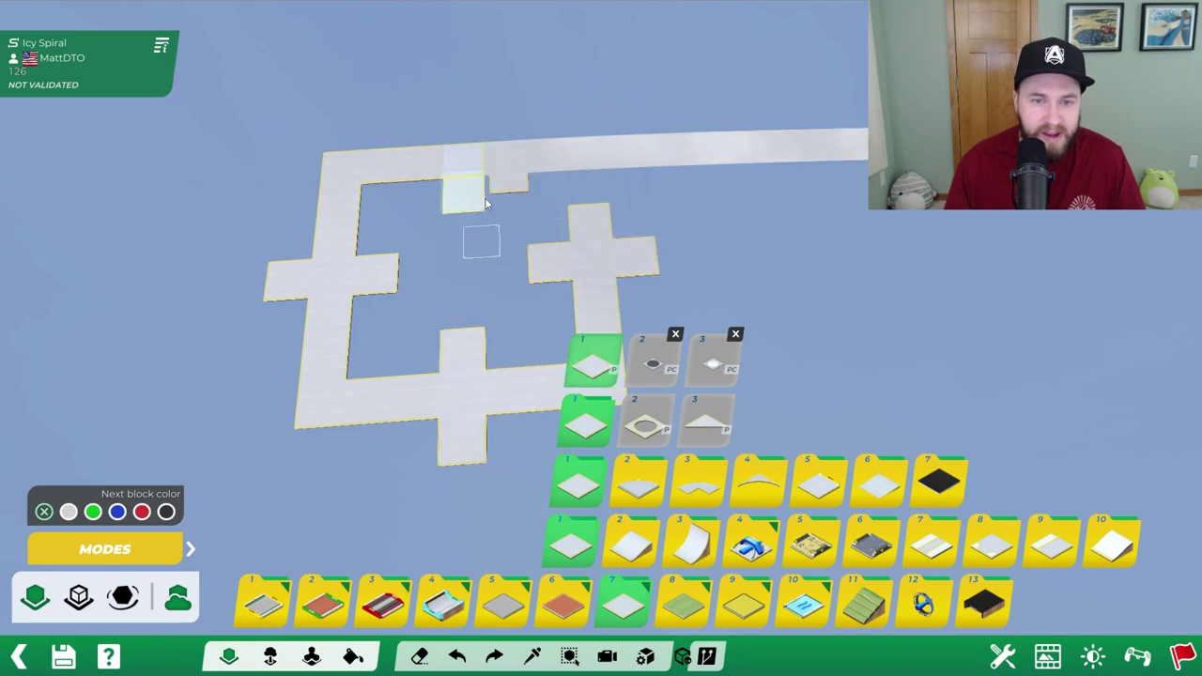
{"action": "left_click_drag", "start_coordinate": [500, 270], "coordinate": [512, 204], "text": "alt"}
{"action": "right_click_drag", "start_coordinate": [513, 205], "coordinate": [834, 237], "text": "alt"}
{"action": "left_click_drag", "start_coordinate": [648, 291], "coordinate": [746, 175], "text": "alt"}
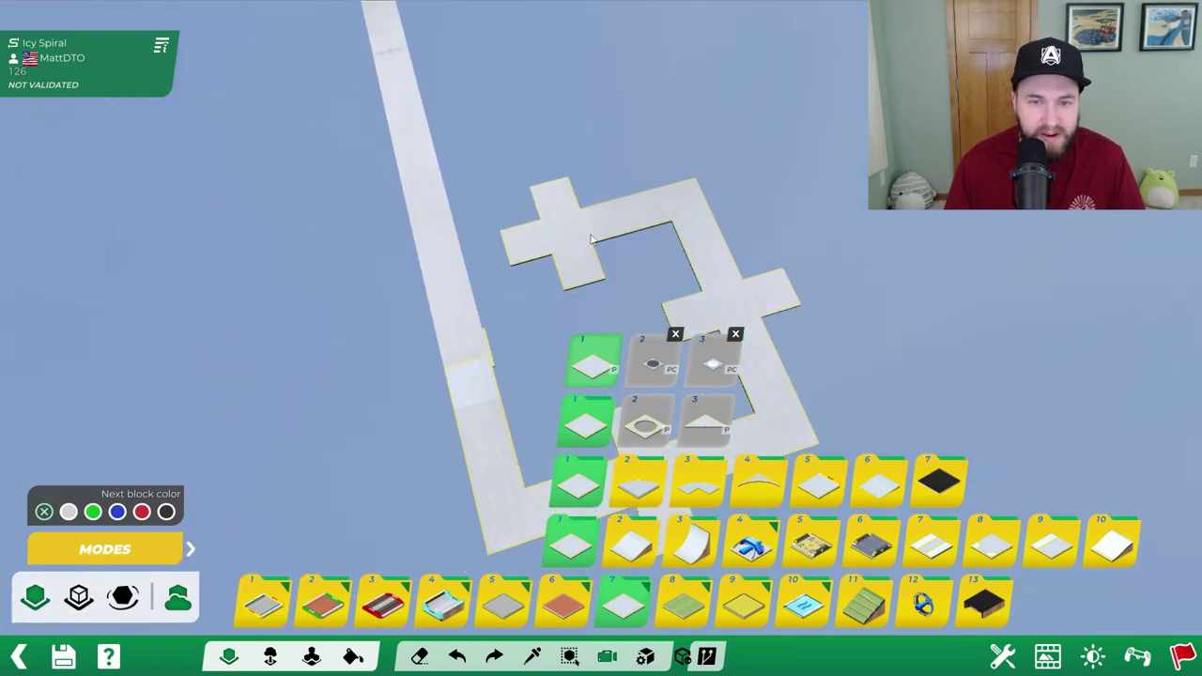
{"action": "left_click_drag", "start_coordinate": [592, 240], "coordinate": [557, 120], "text": "alt"}
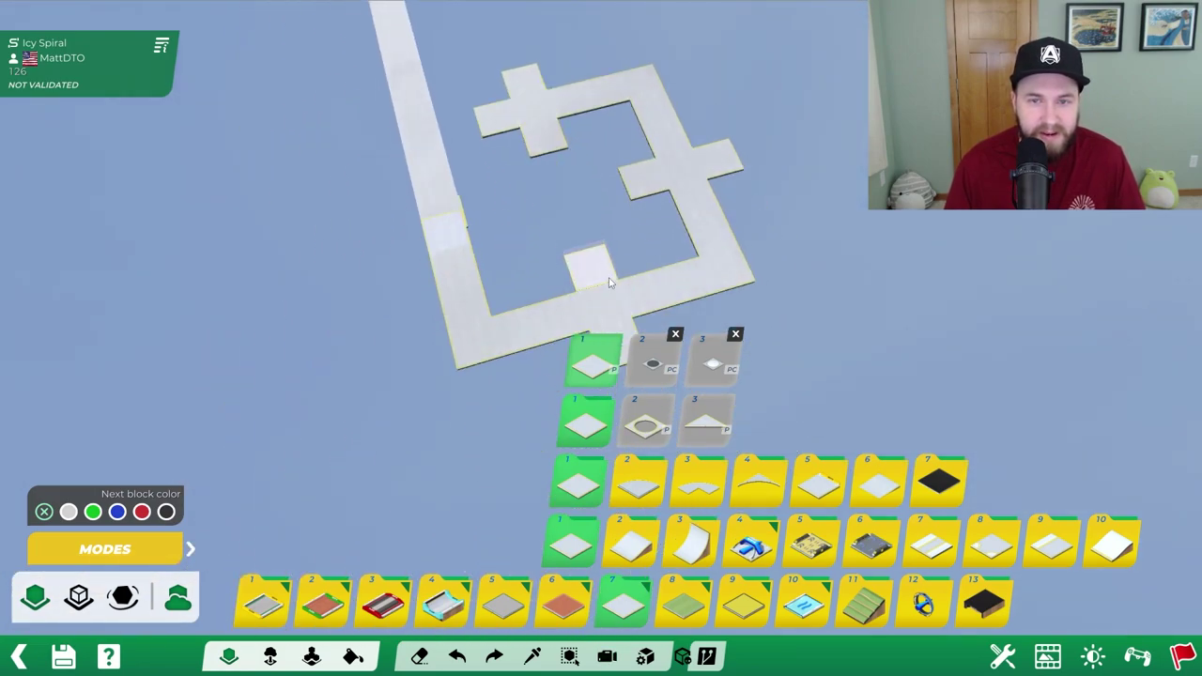
{"action": "right_click_drag", "start_coordinate": [599, 272], "coordinate": [577, 316], "text": "alt"}
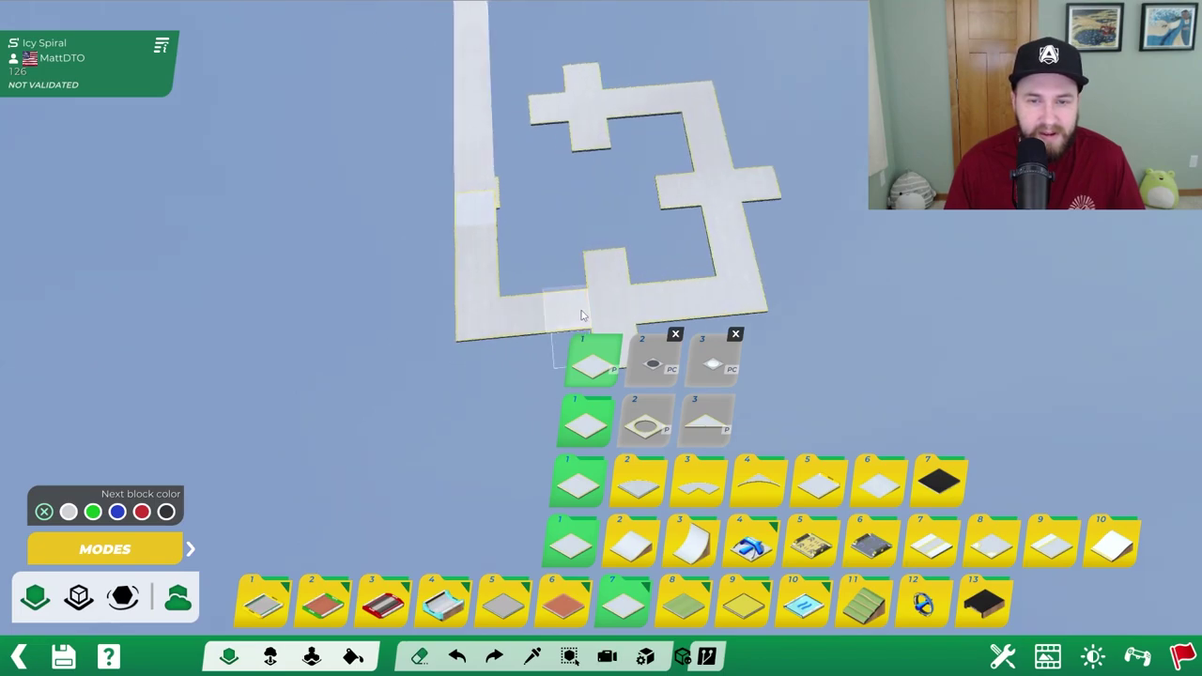
{"action": "left_click", "coordinate": [576, 316]}
{"action": "left_click", "coordinate": [526, 315]}
{"action": "left_click", "coordinate": [489, 281]}
{"action": "left_click", "coordinate": [483, 248]}
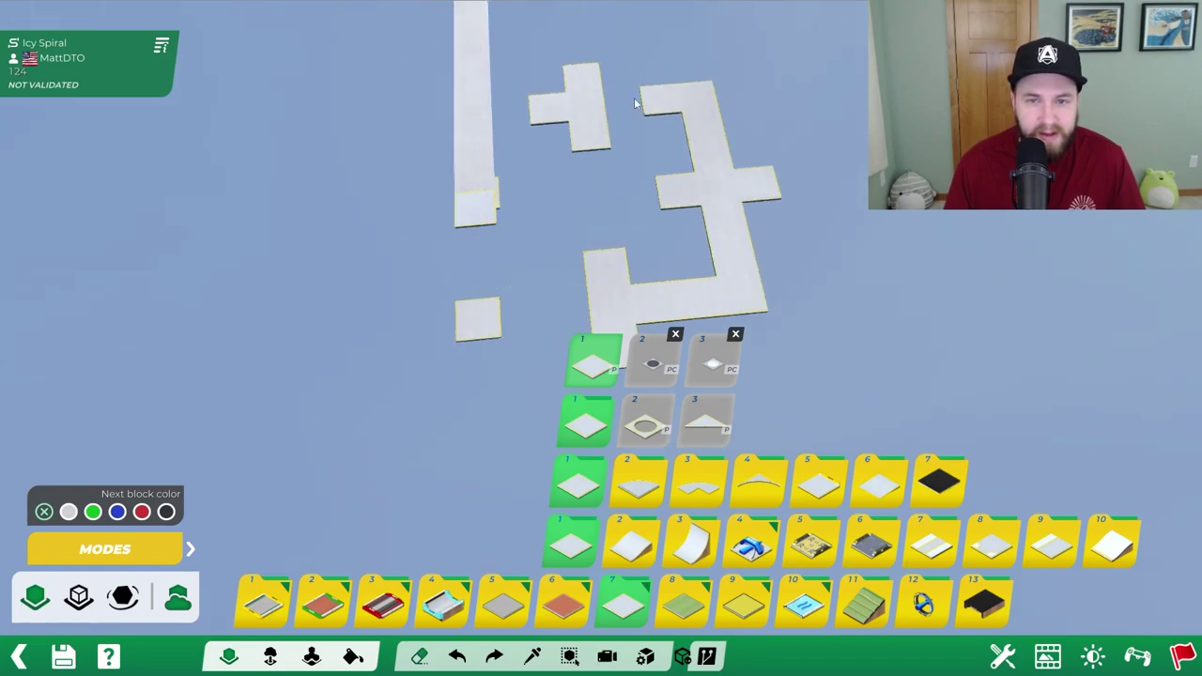
- Erase the remaining connecting blocks on the second, third and fourth sides, leaving only isolated corner, inner and outer platforms
{"action": "left_click", "coordinate": [725, 227]}
{"action": "left_click", "coordinate": [732, 260]}
{"action": "left_click", "coordinate": [715, 183]}
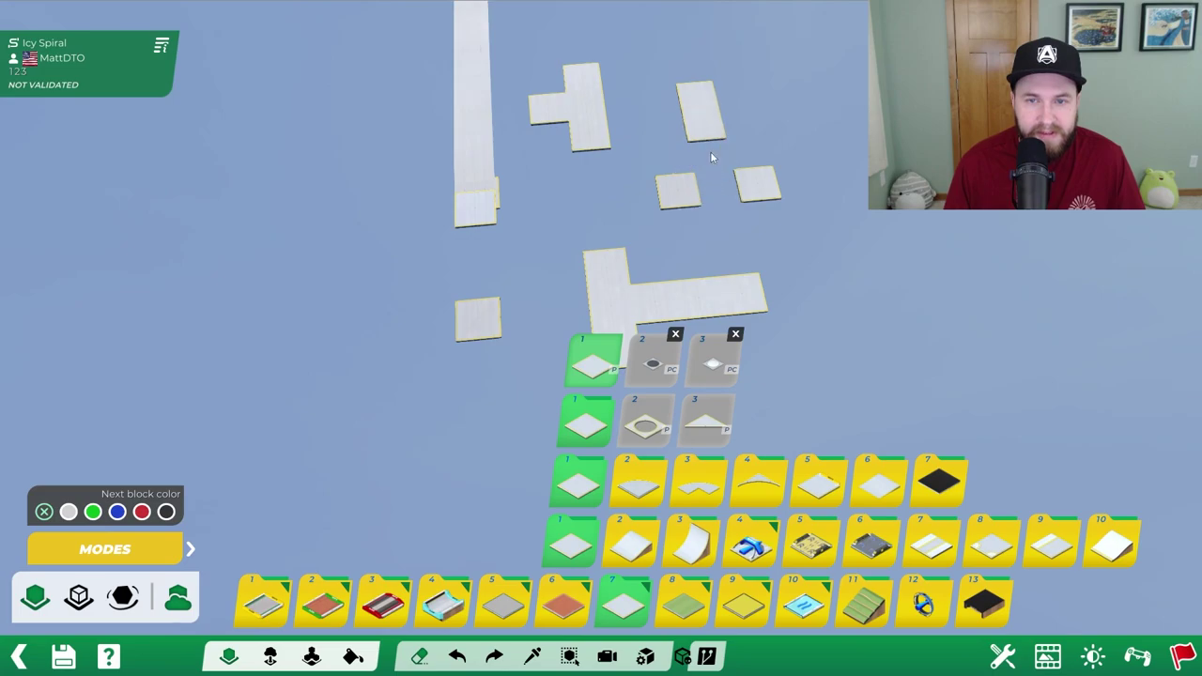
{"action": "right_click", "coordinate": [697, 293]}
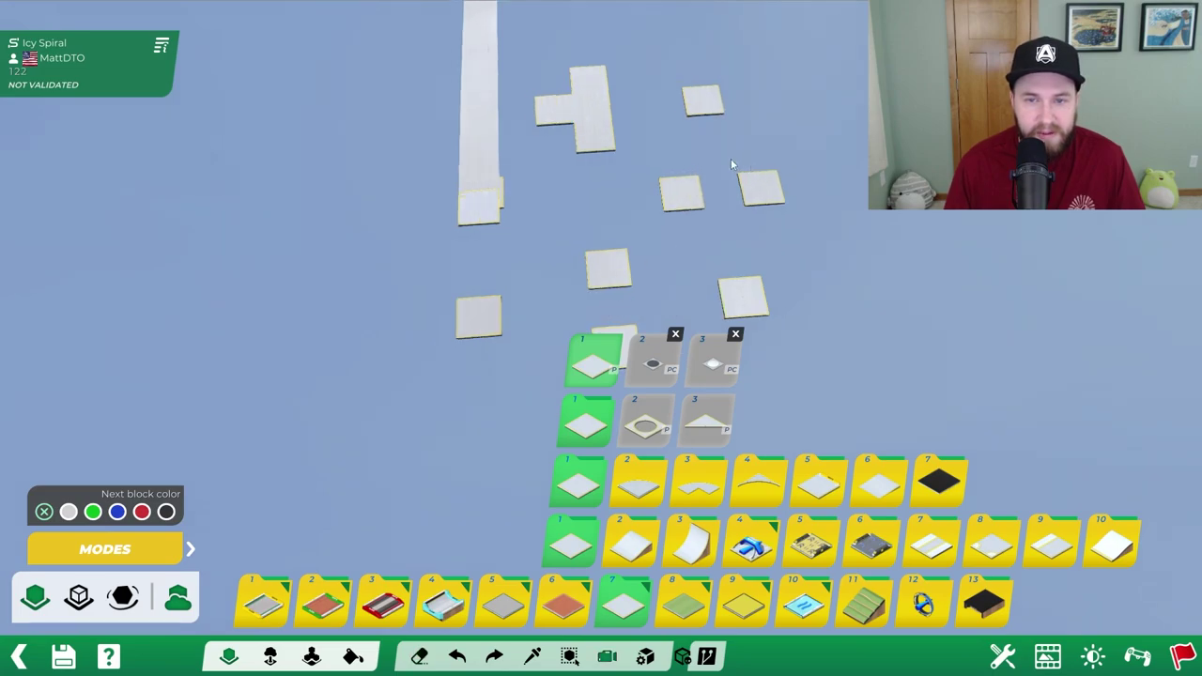
{"action": "right_click_drag", "start_coordinate": [730, 158], "coordinate": [438, 203], "text": "alt"}
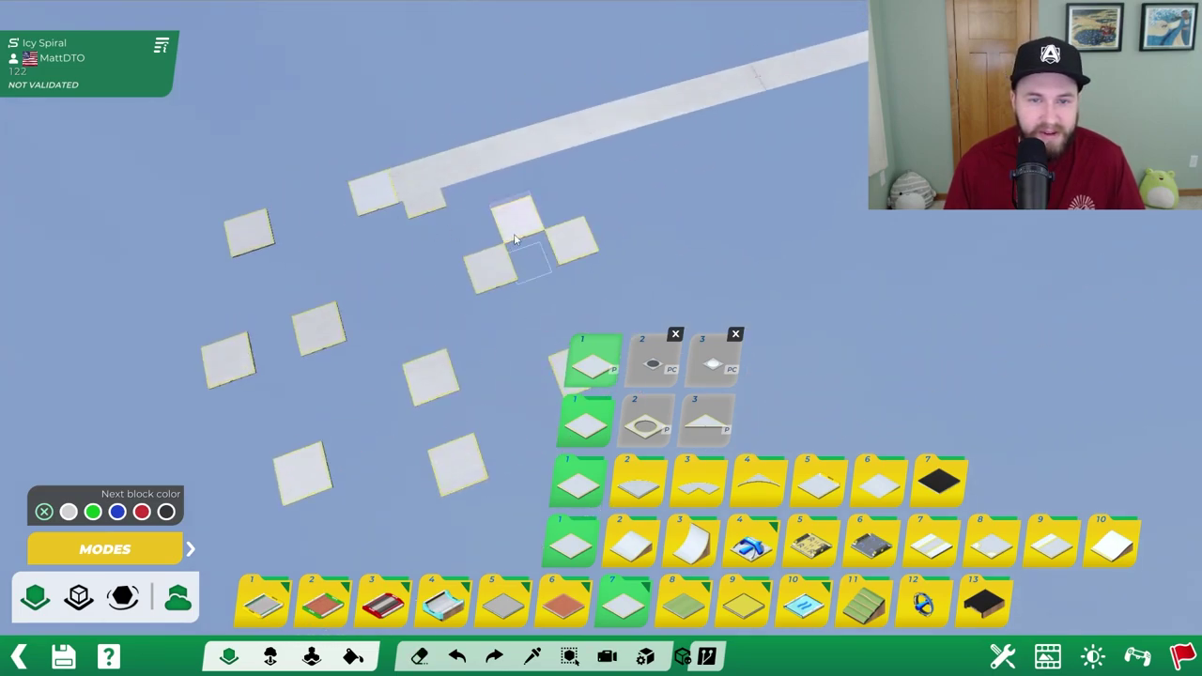
{"action": "key", "text": "x"}
{"action": "left_click", "coordinate": [514, 235]}
- Place an ice platform block over the IcySpiral ramp at the ring's missing fourth corner
{"action": "right_click_drag", "start_coordinate": [413, 246], "coordinate": [419, 230], "text": "alt"}
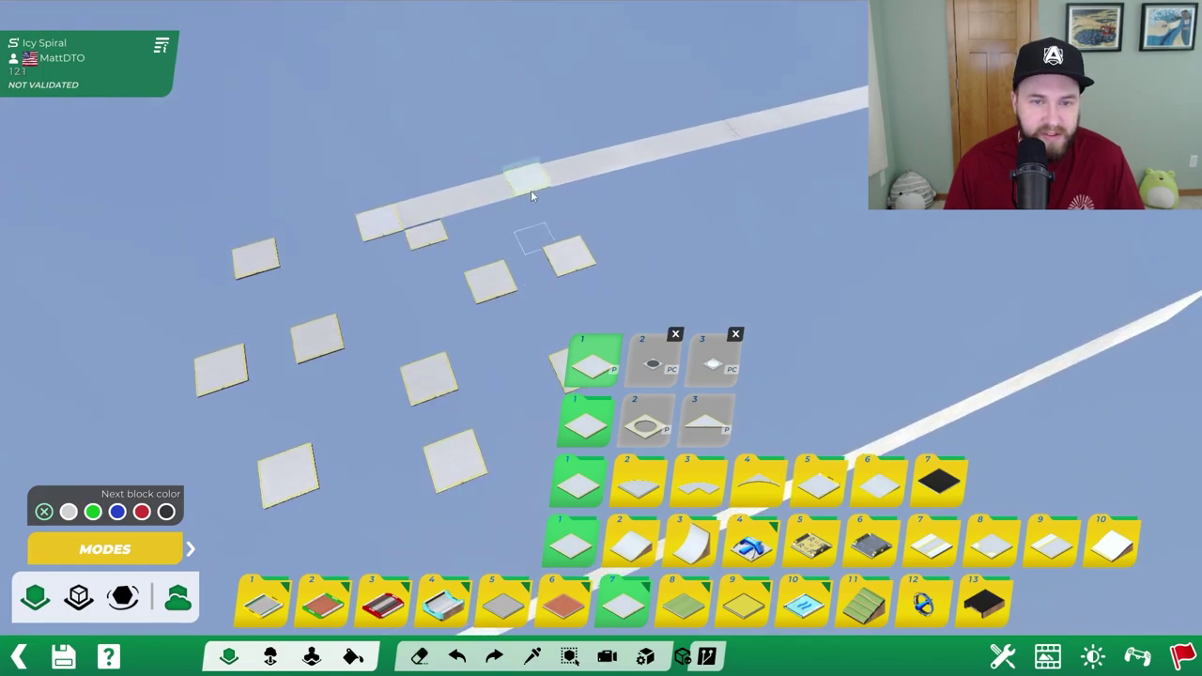
{"action": "right_click_drag", "start_coordinate": [531, 192], "coordinate": [479, 201], "text": "alt"}
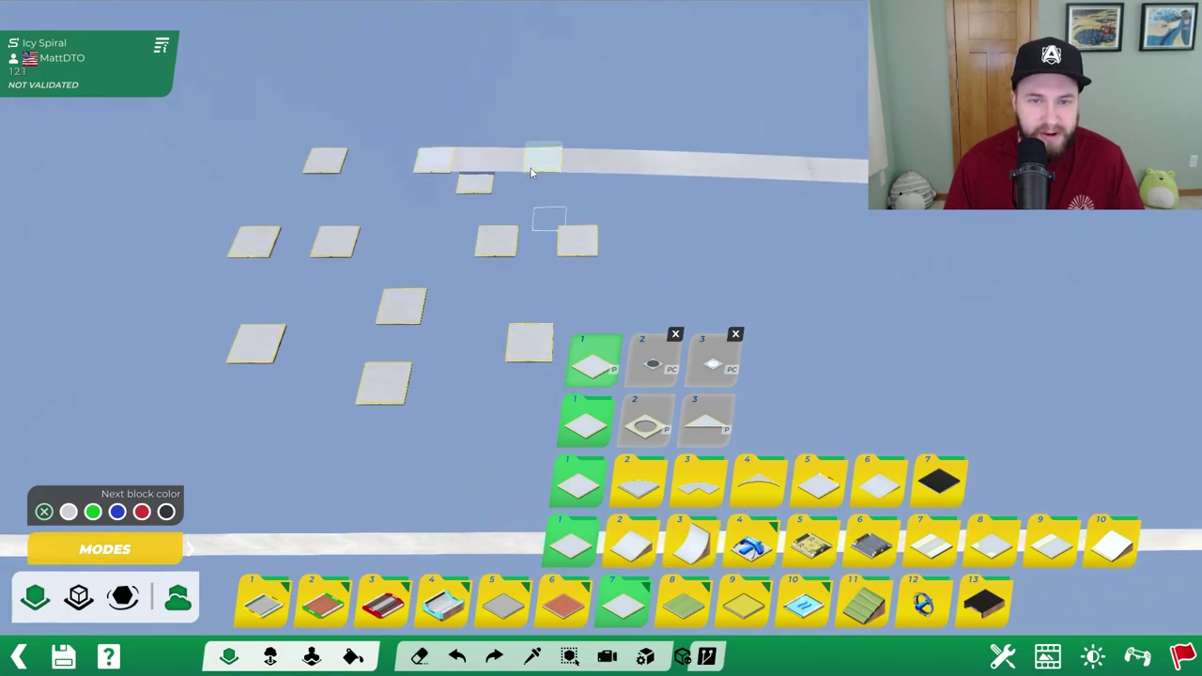
{"action": "left_click", "coordinate": [499, 172]}
{"action": "right_click_drag", "start_coordinate": [390, 203], "coordinate": [358, 328], "text": "alt"}
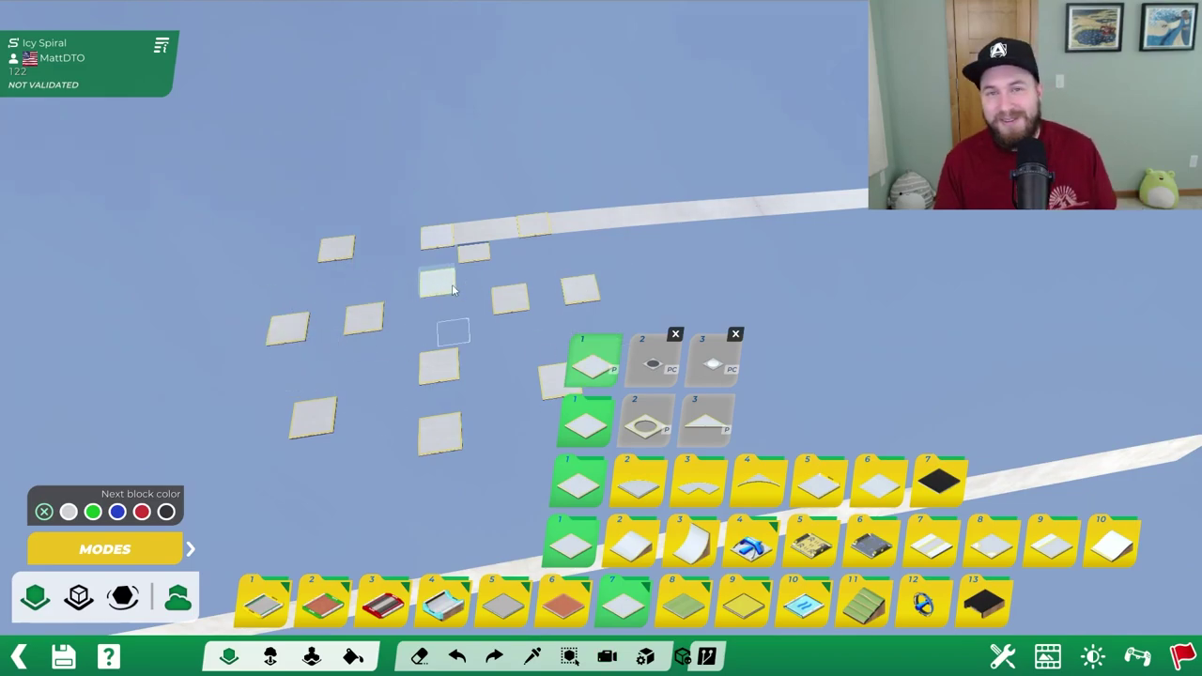
- Open the placed IcySpiral ramp for editing in the mesh editor
{"action": "left_click", "coordinate": [270, 656]}
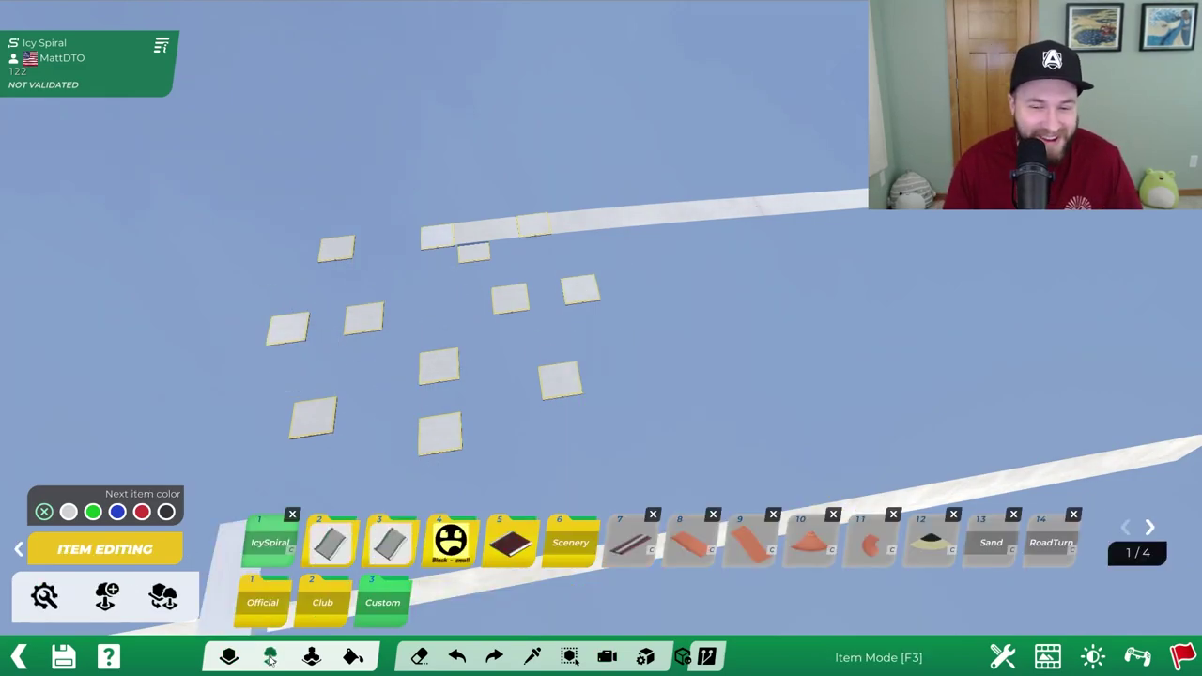
{"action": "left_click", "coordinate": [44, 595]}
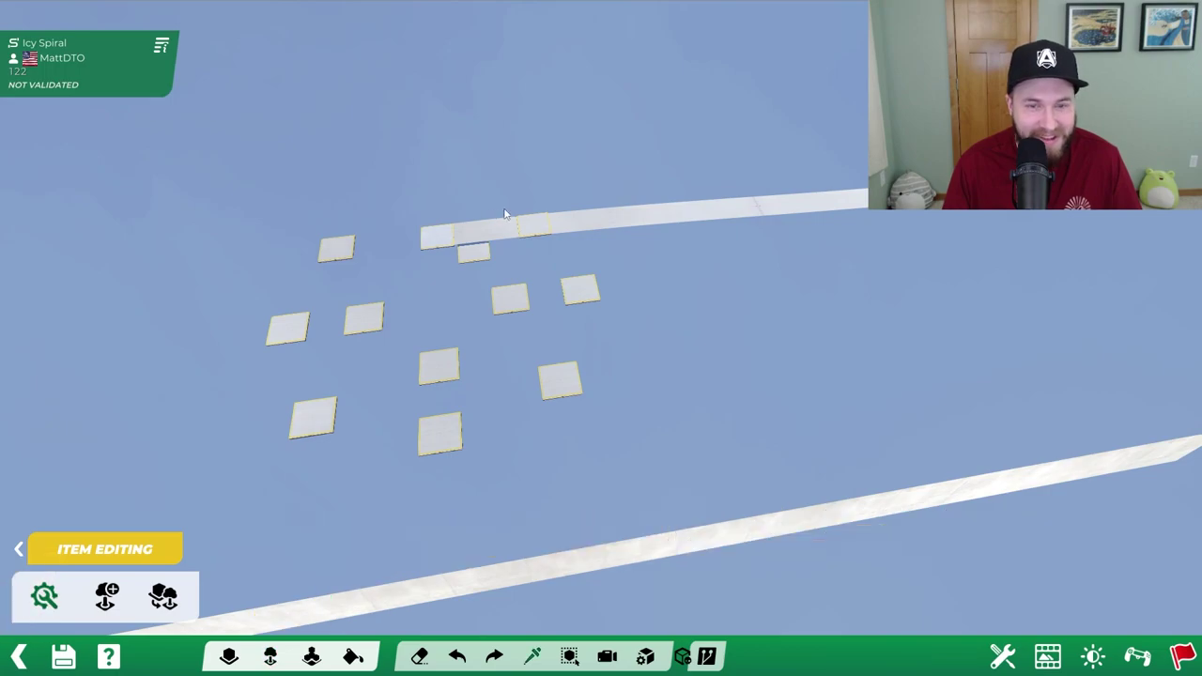
{"action": "left_click", "coordinate": [583, 226]}
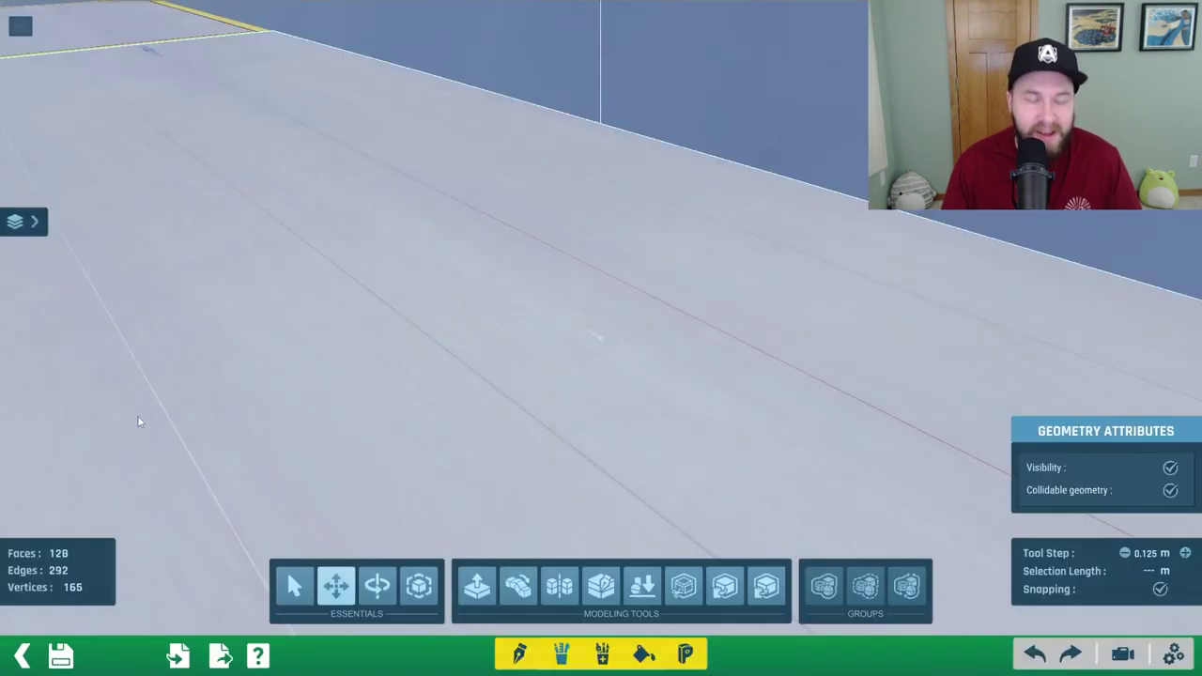
{"action": "scroll", "coordinate": [252, 325], "scroll_direction": "down", "scroll_amount": 6}
{"action": "right_click_drag", "start_coordinate": [253, 331], "coordinate": [110, 274], "text": "alt"}
{"action": "scroll", "coordinate": [483, 342], "scroll_direction": "down", "scroll_amount": 3}
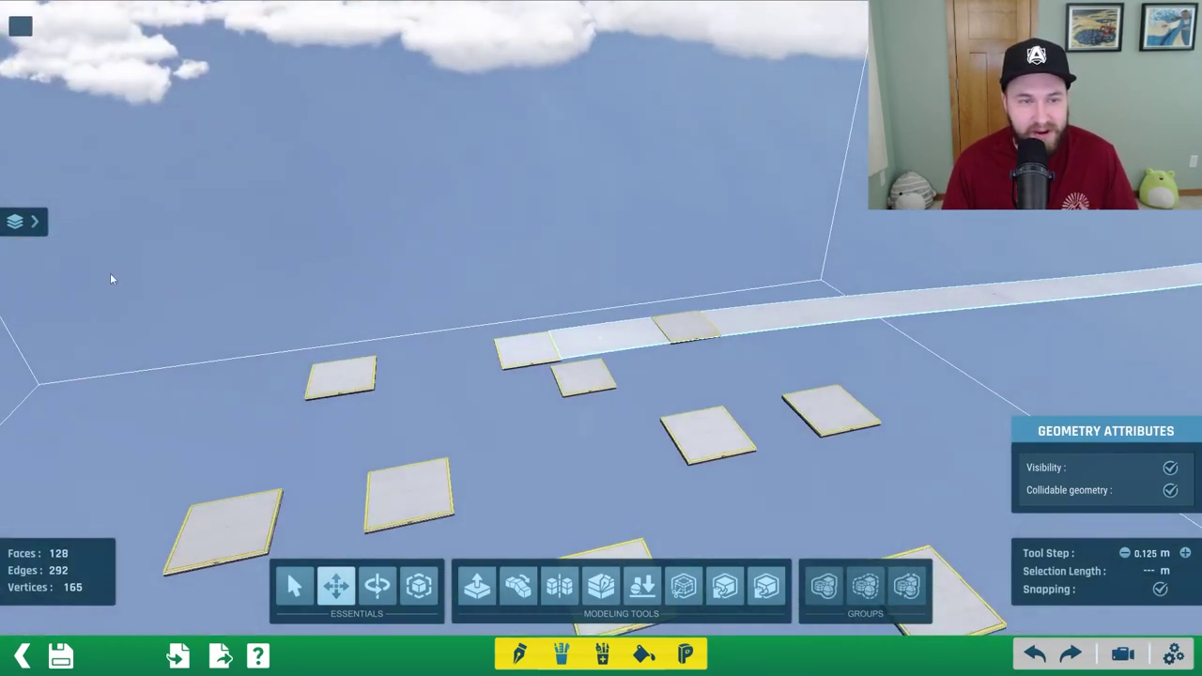
- Add a Deformation layer above the Geometry layer of the IcySpiral item
{"action": "left_click", "coordinate": [19, 221]}
{"action": "left_click", "coordinate": [27, 485]}
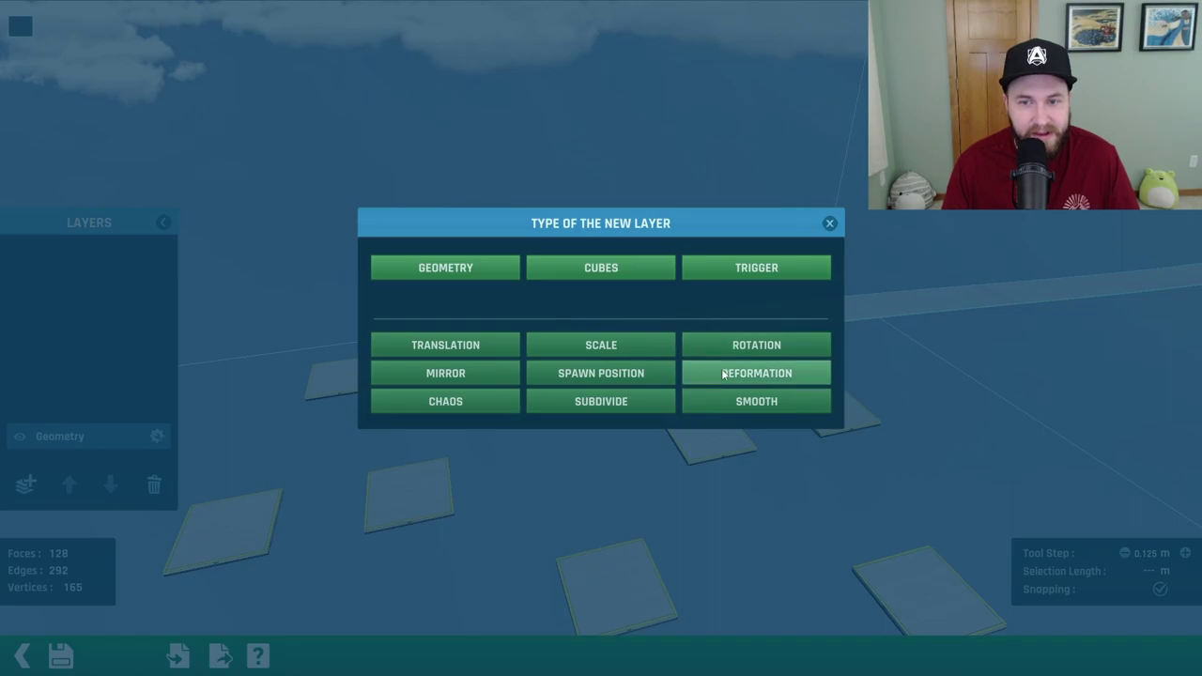
{"action": "left_click", "coordinate": [830, 222]}
{"action": "left_click", "coordinate": [26, 485]}
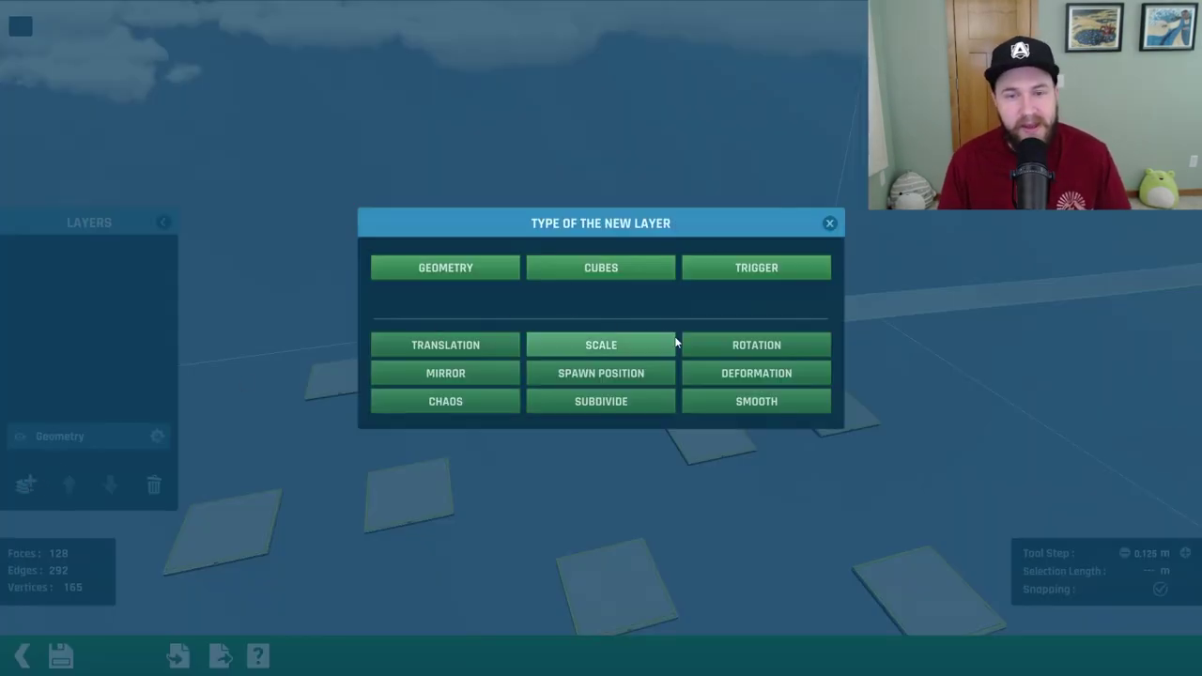
{"action": "left_click", "coordinate": [750, 373]}
- Mark the deformation line's points at both ends of the ramp and add one at its middle
{"action": "scroll", "coordinate": [705, 366], "scroll_direction": "down", "scroll_amount": 3, "text": "alt"}
{"action": "left_click_drag", "start_coordinate": [673, 347], "coordinate": [857, 342], "text": "alt"}
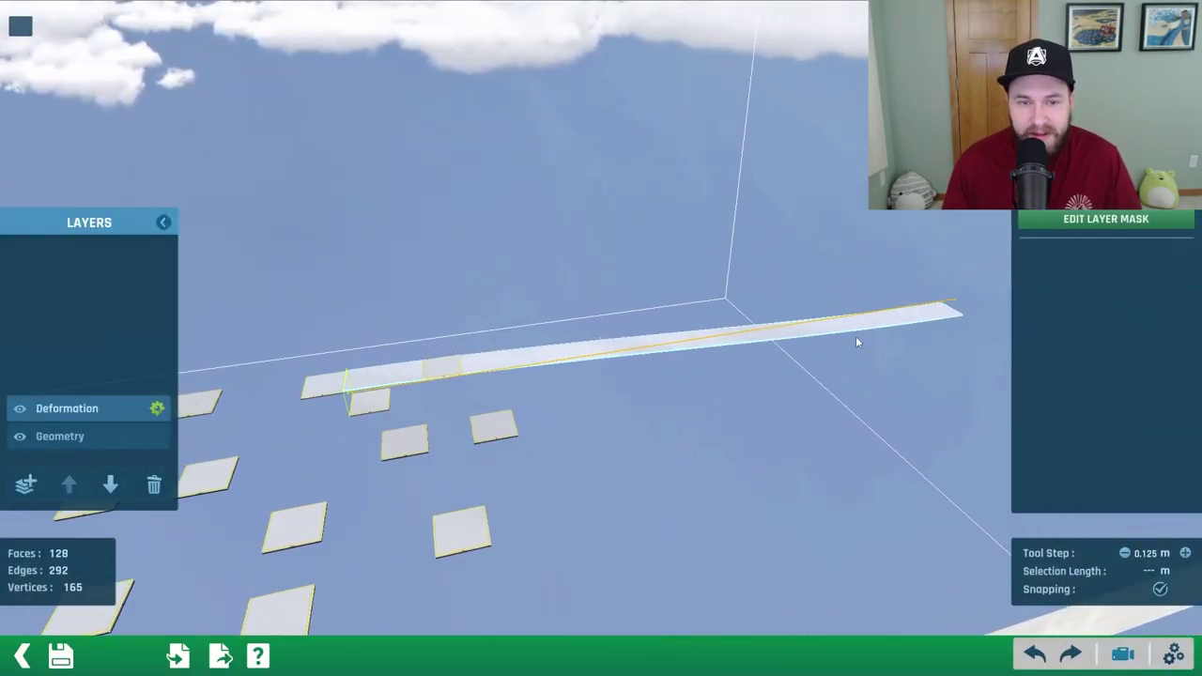
{"action": "left_click", "coordinate": [958, 300]}
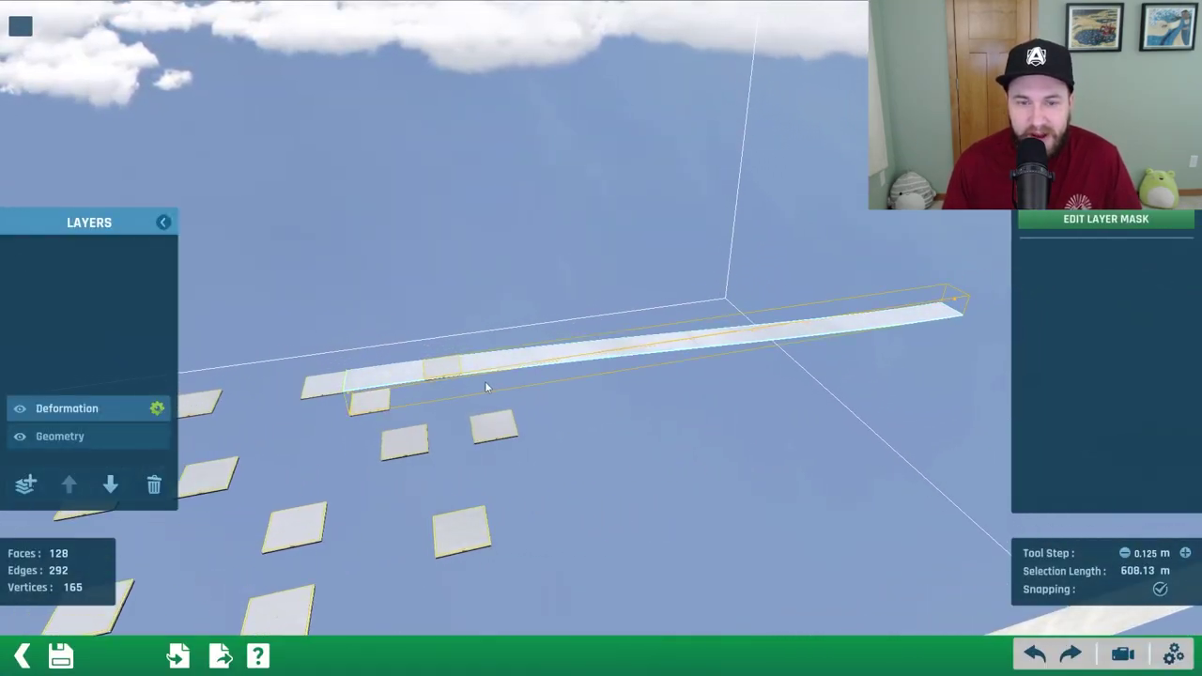
{"action": "left_click", "coordinate": [347, 401]}
{"action": "scroll", "coordinate": [791, 302], "scroll_direction": "up", "scroll_amount": 3, "text": "alt"}
{"action": "left_click_drag", "start_coordinate": [613, 408], "coordinate": [788, 328], "text": "alt"}
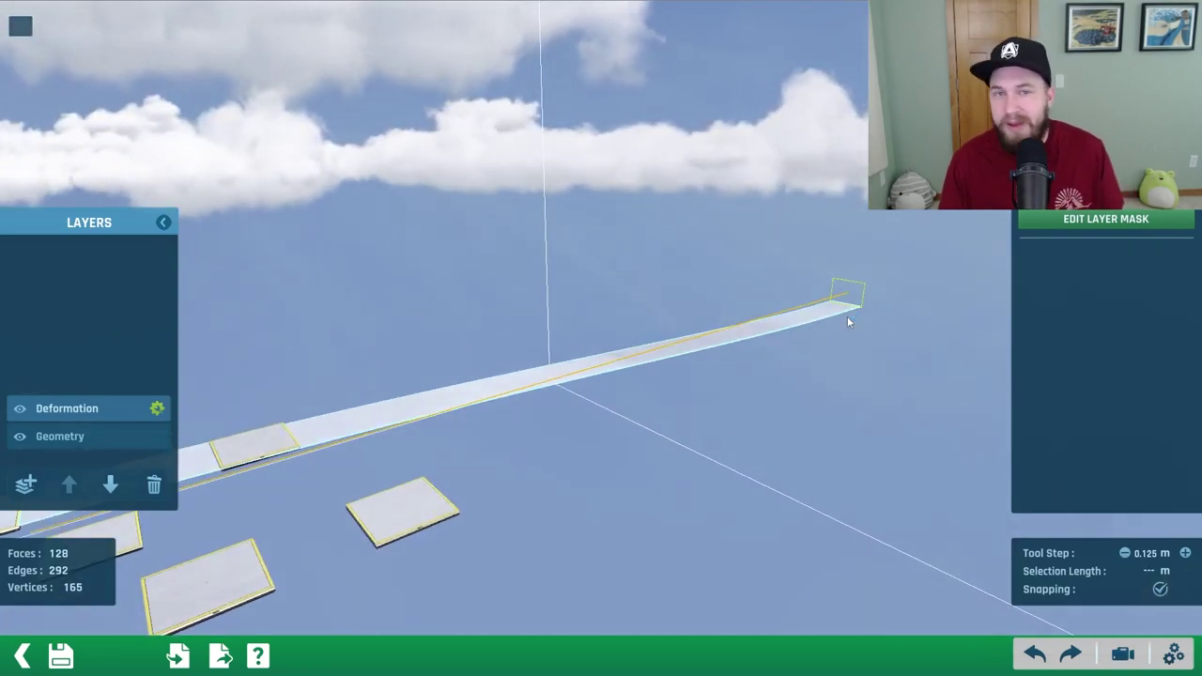
{"action": "scroll", "coordinate": [622, 374], "scroll_direction": "up", "scroll_amount": 3}
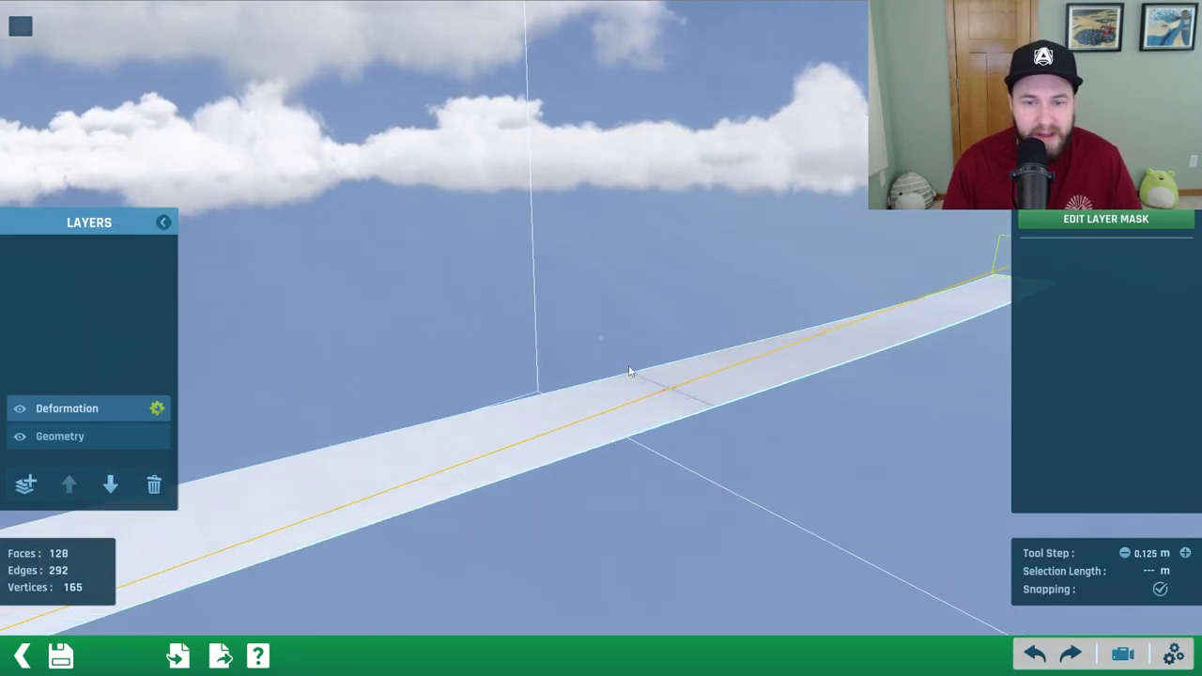
{"action": "left_click", "coordinate": [671, 393]}
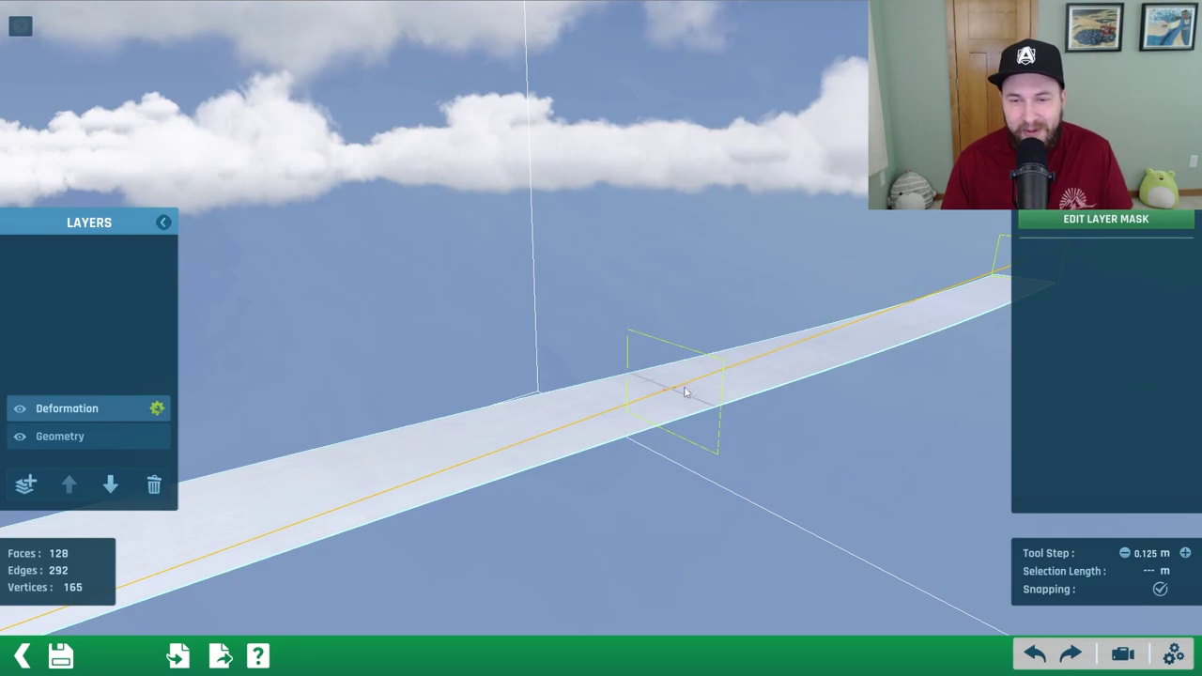
- Add two more deformation points on the line, one between the middle point and each end of the ramp
{"action": "scroll", "coordinate": [718, 369], "scroll_direction": "down", "scroll_amount": 3}
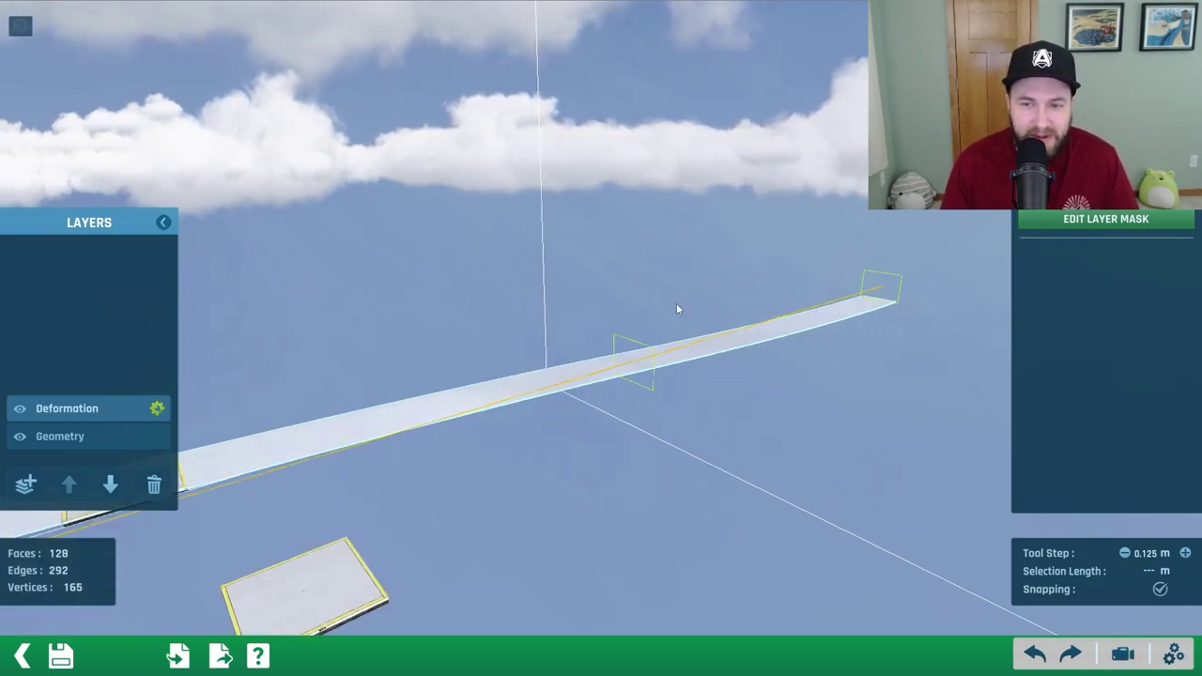
{"action": "left_click", "coordinate": [364, 450]}
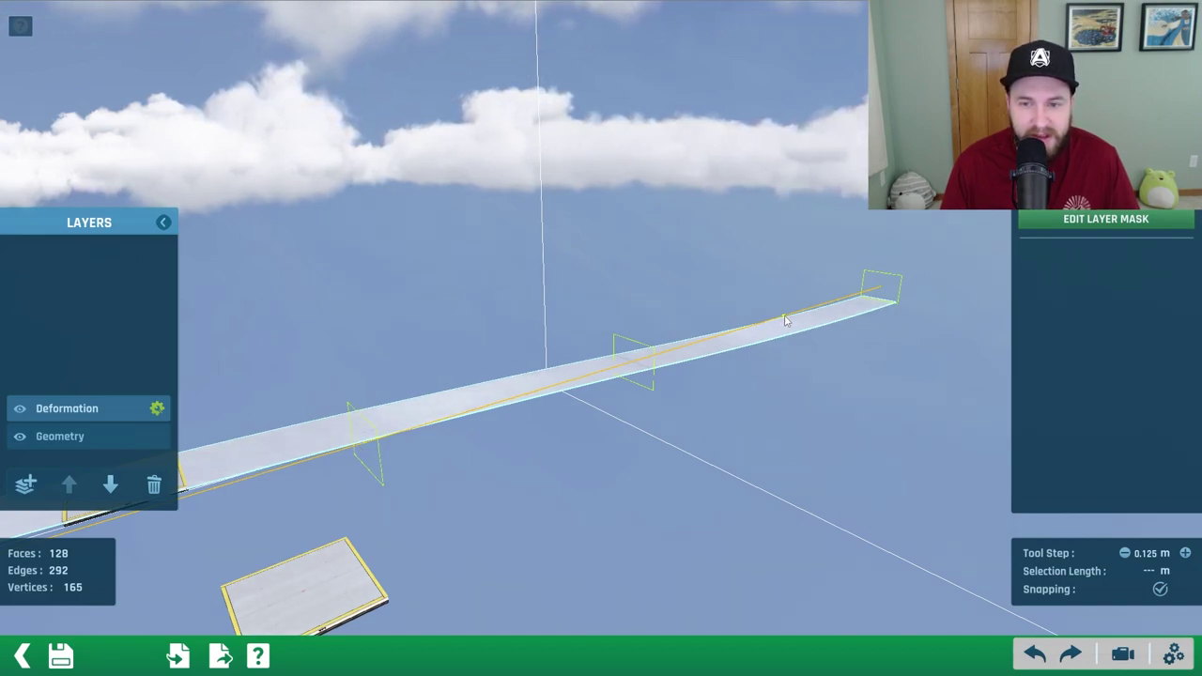
{"action": "scroll", "coordinate": [734, 350], "scroll_direction": "down", "scroll_amount": 3, "text": "alt"}
{"action": "right_click_drag", "start_coordinate": [735, 350], "coordinate": [840, 281], "text": "alt"}
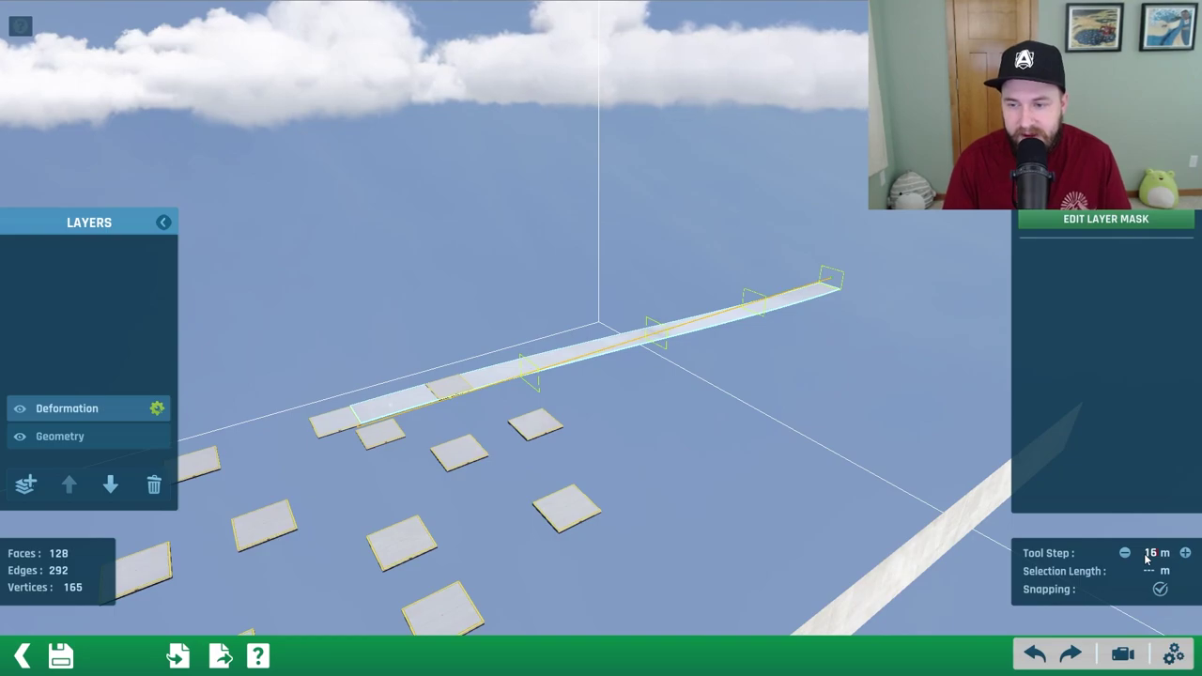
- Set the tool step to 16 m and pull the deformation point nearest the ramp's start sideways toward the guide platforms
{"action": "scroll", "coordinate": [648, 395], "scroll_direction": "up", "scroll_amount": 3, "text": "alt"}
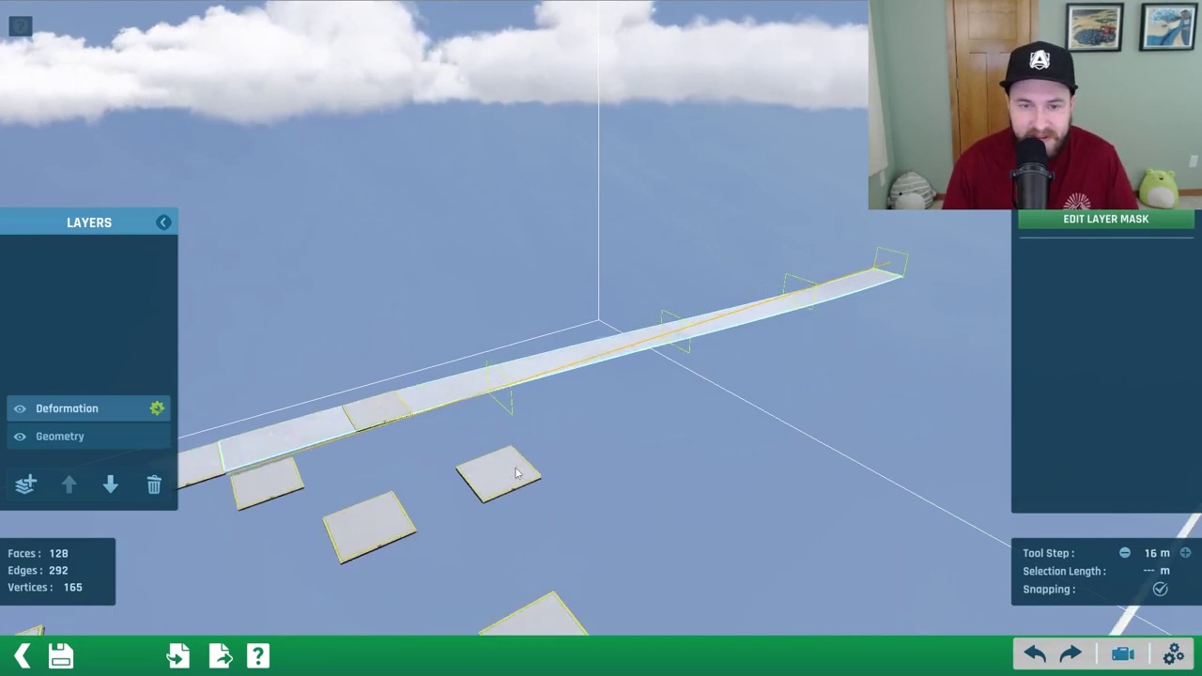
{"action": "middle_click_drag", "start_coordinate": [648, 394], "coordinate": [787, 333], "text": "alt"}
{"action": "scroll", "coordinate": [695, 404], "scroll_direction": "up", "scroll_amount": 4, "text": "alt"}
{"action": "right_click_drag", "start_coordinate": [653, 437], "coordinate": [687, 388], "text": "alt"}
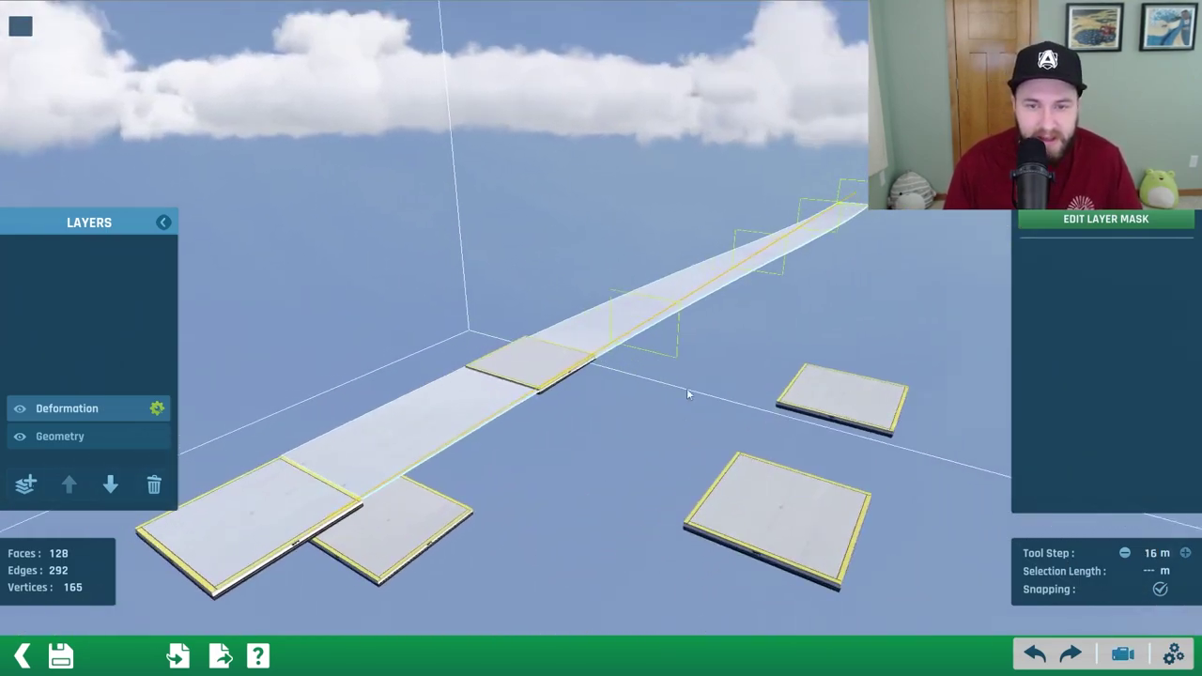
{"action": "left_click", "coordinate": [641, 327]}
{"action": "left_click_drag", "start_coordinate": [855, 377], "coordinate": [824, 451]}
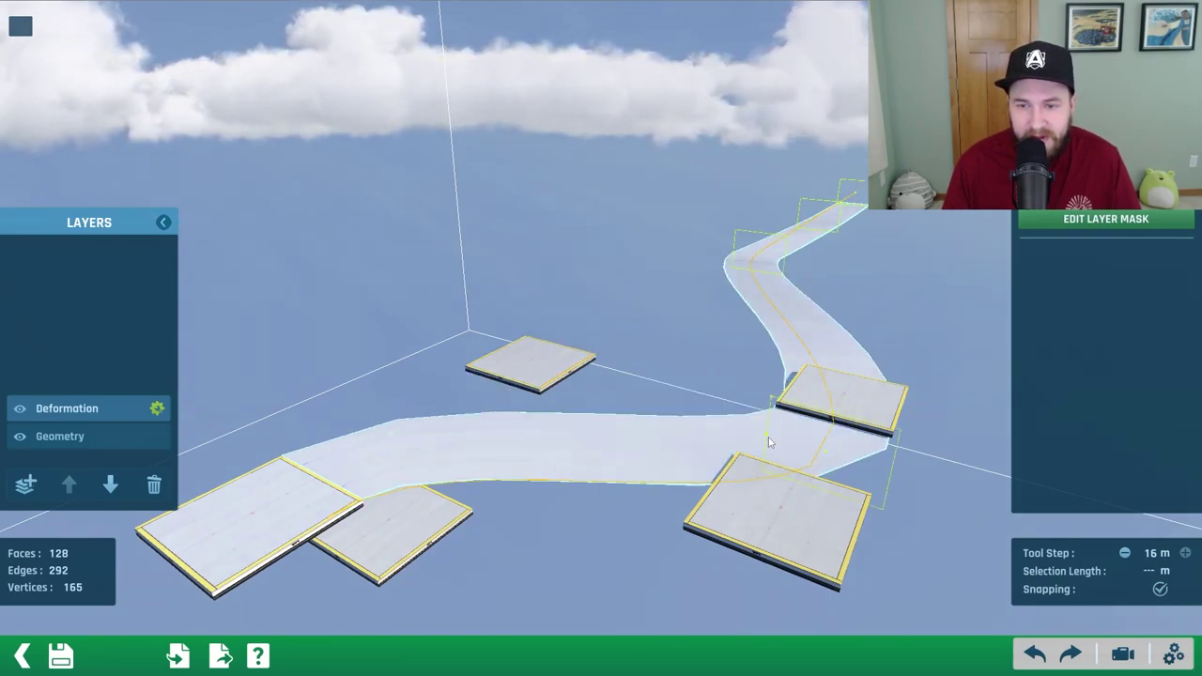
{"action": "left_click", "coordinate": [866, 400]}
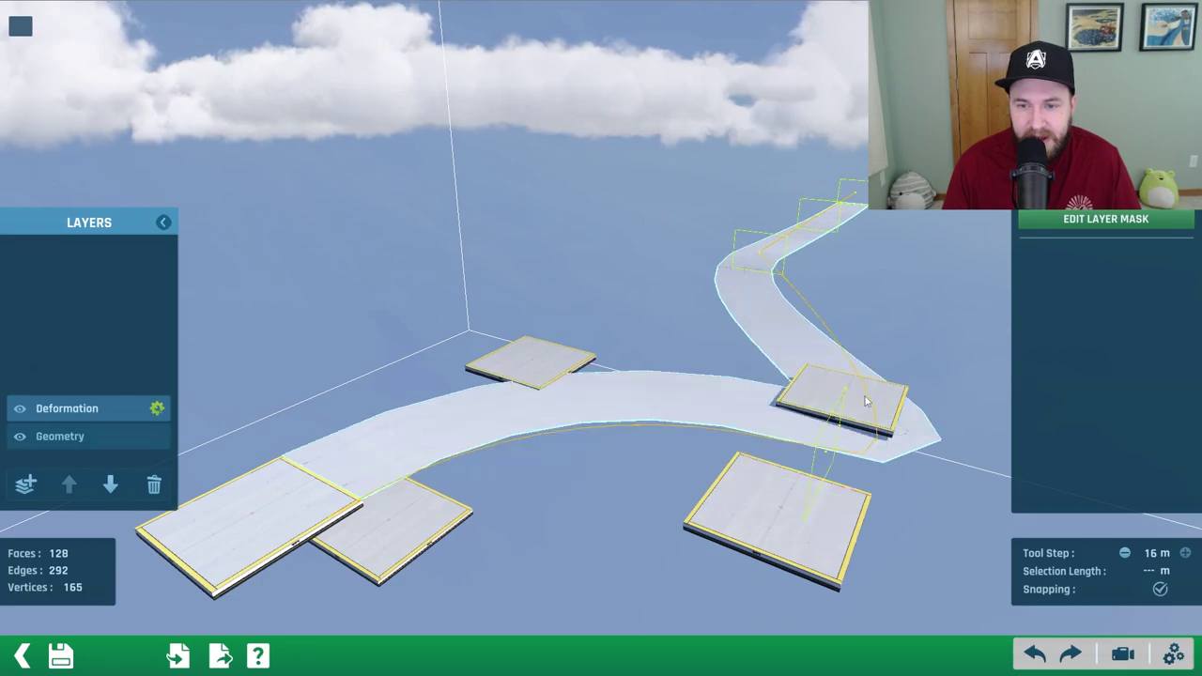
- Reposition that first intermediate deformation point so the ramp bends between the first pair of inner and outer platforms
{"action": "scroll", "coordinate": [827, 447], "scroll_direction": "down", "scroll_amount": 2}
{"action": "middle_click_drag", "start_coordinate": [826, 447], "coordinate": [584, 413]}
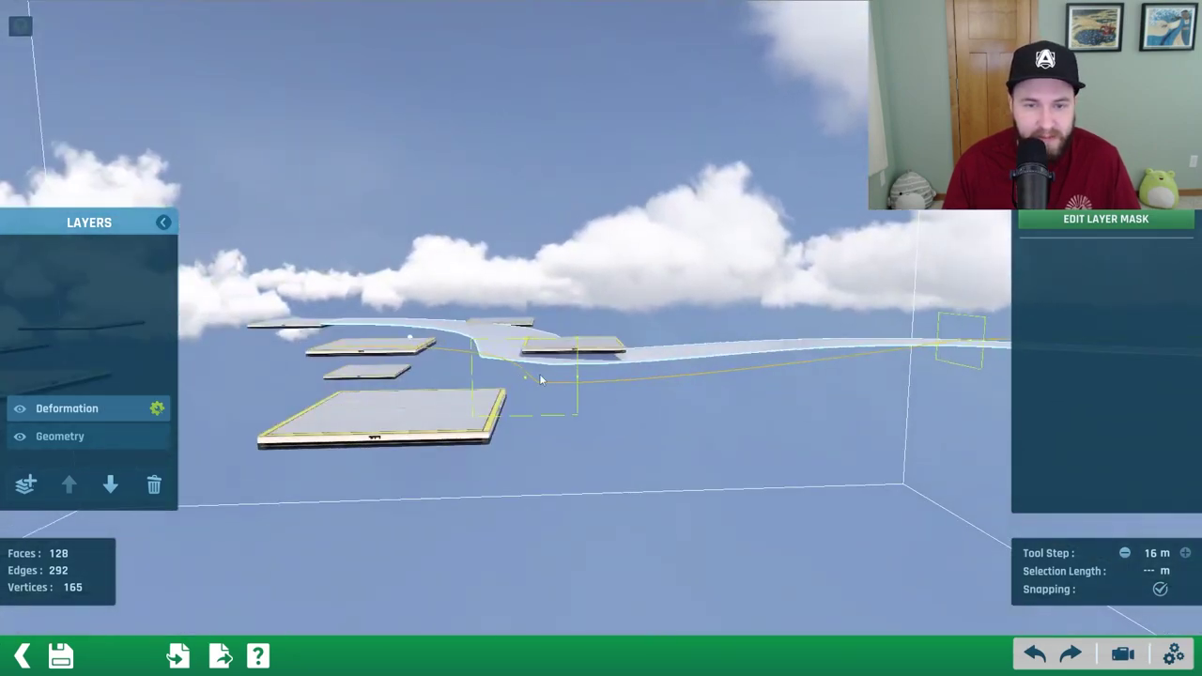
{"action": "left_click_drag", "start_coordinate": [527, 378], "coordinate": [425, 393]}
{"action": "middle_click_drag", "start_coordinate": [419, 395], "coordinate": [763, 480]}
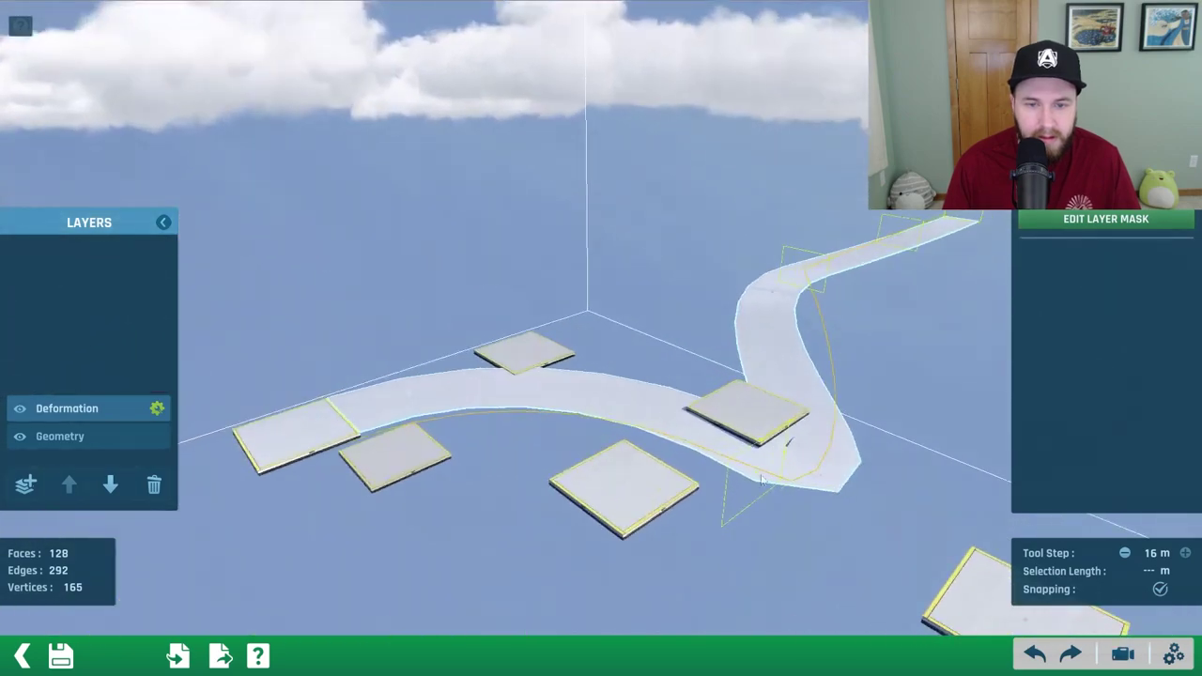
{"action": "left_click", "coordinate": [726, 496]}
{"action": "left_click_drag", "start_coordinate": [700, 517], "coordinate": [701, 519]}
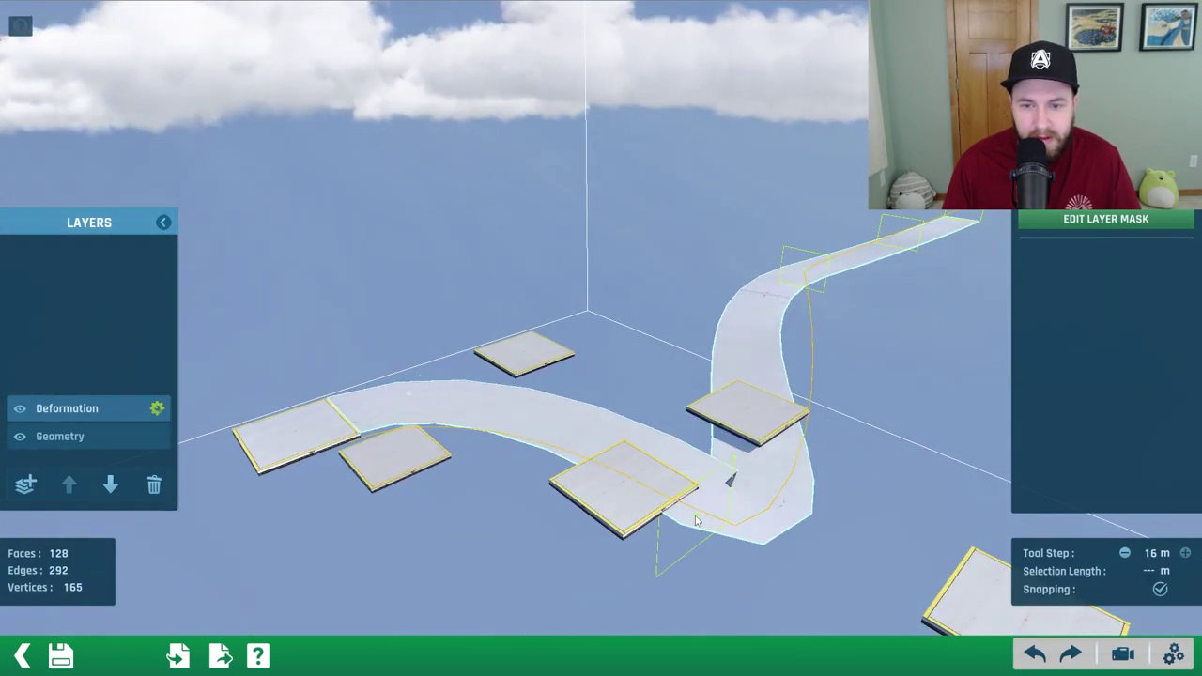
{"action": "middle_click_drag", "start_coordinate": [701, 518], "coordinate": [662, 393]}
{"action": "scroll", "coordinate": [662, 393], "scroll_direction": "up", "scroll_amount": 2}
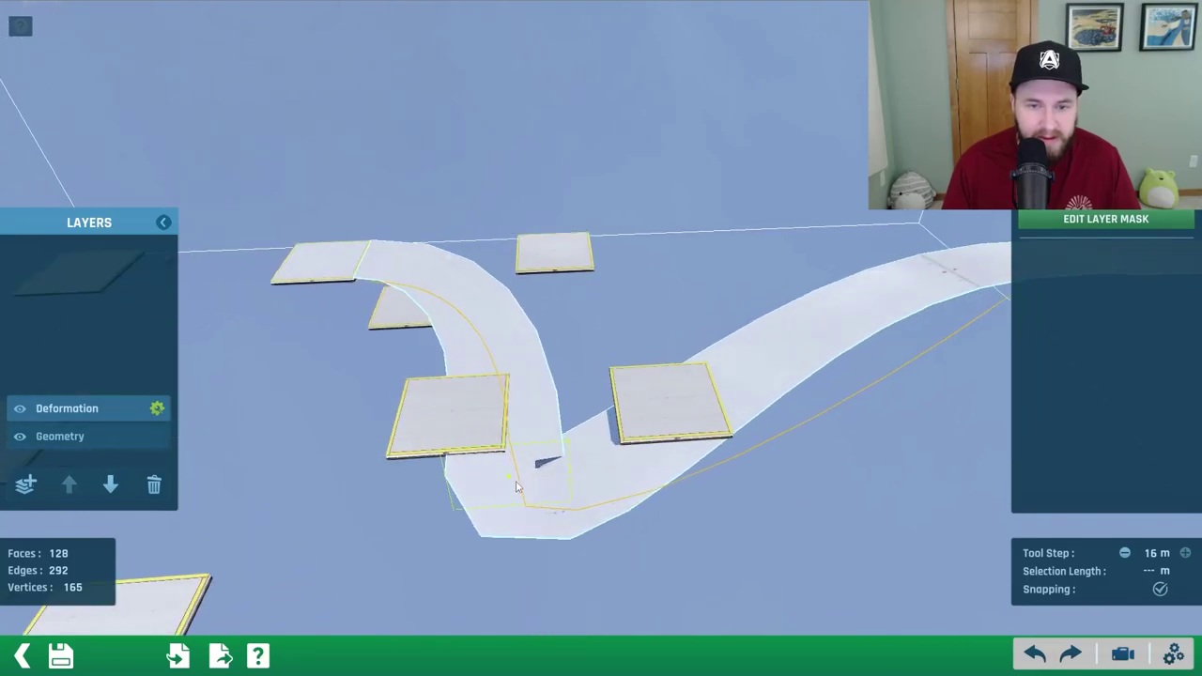
{"action": "left_click_drag", "start_coordinate": [510, 482], "coordinate": [606, 433]}
{"action": "middle_click_drag", "start_coordinate": [516, 422], "coordinate": [632, 268]}
{"action": "scroll", "coordinate": [731, 347], "scroll_direction": "down", "scroll_amount": 4}
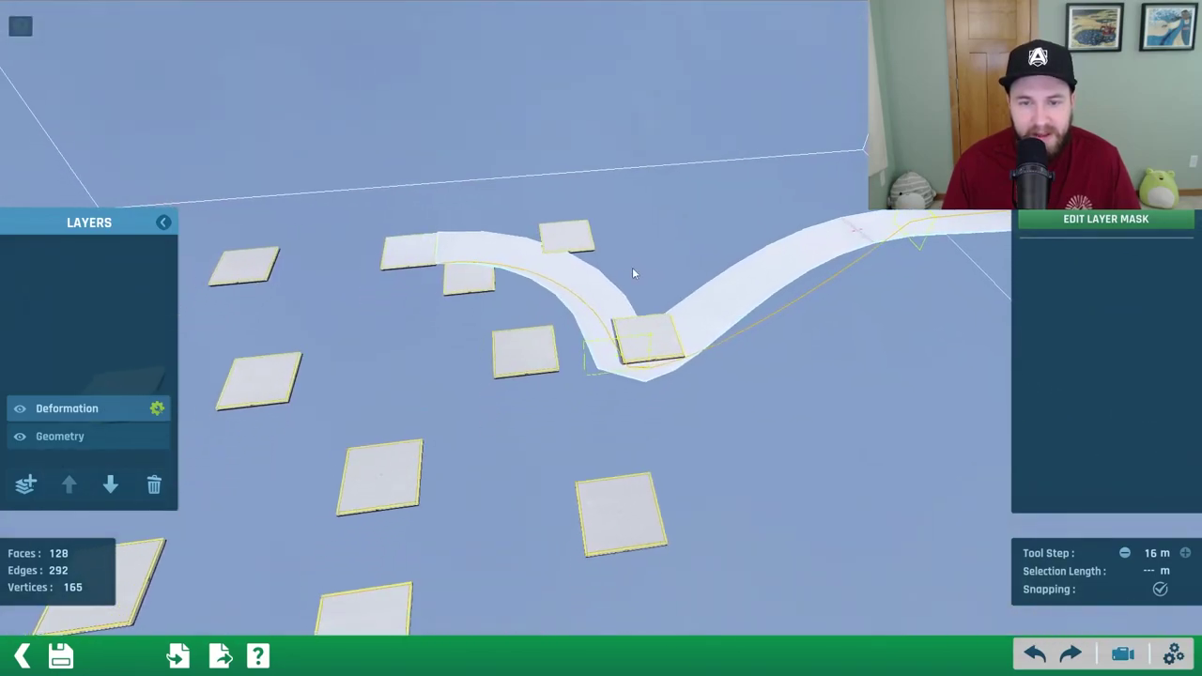
- Move the middle deformation point between the inner and outer platforms on the ring's next side
{"action": "scroll", "coordinate": [837, 354], "scroll_direction": "down", "scroll_amount": 3}
{"action": "middle_click_drag", "start_coordinate": [837, 354], "coordinate": [539, 354]}
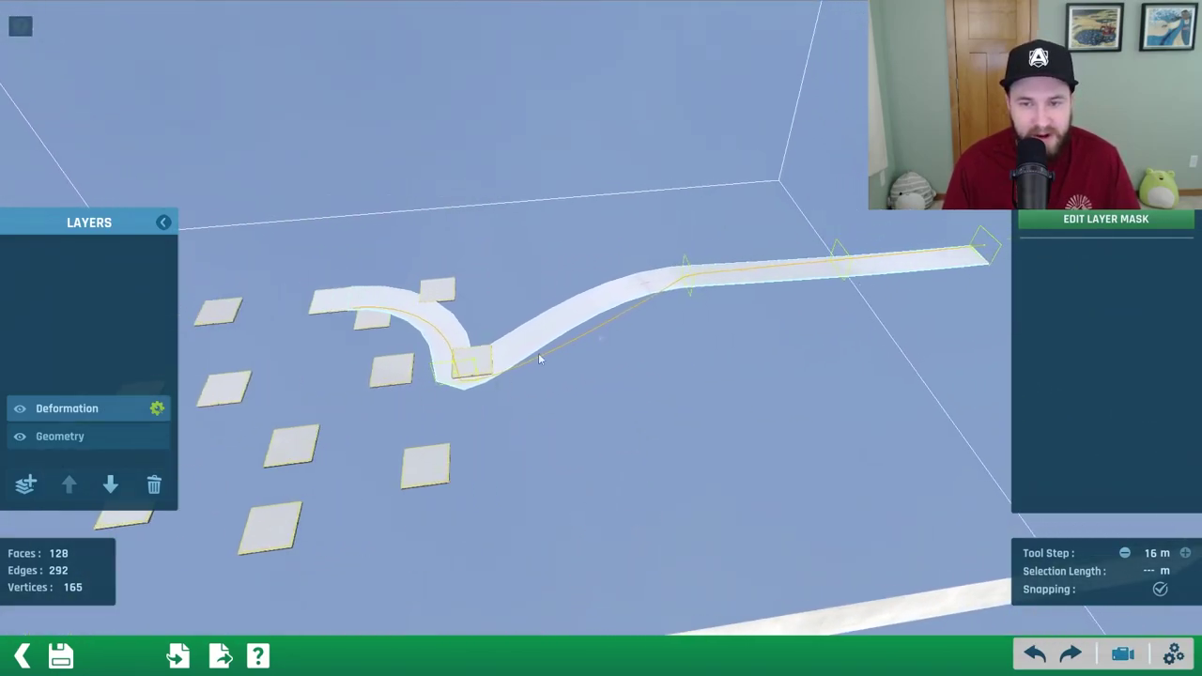
{"action": "middle_click_drag", "start_coordinate": [663, 282], "coordinate": [632, 264]}
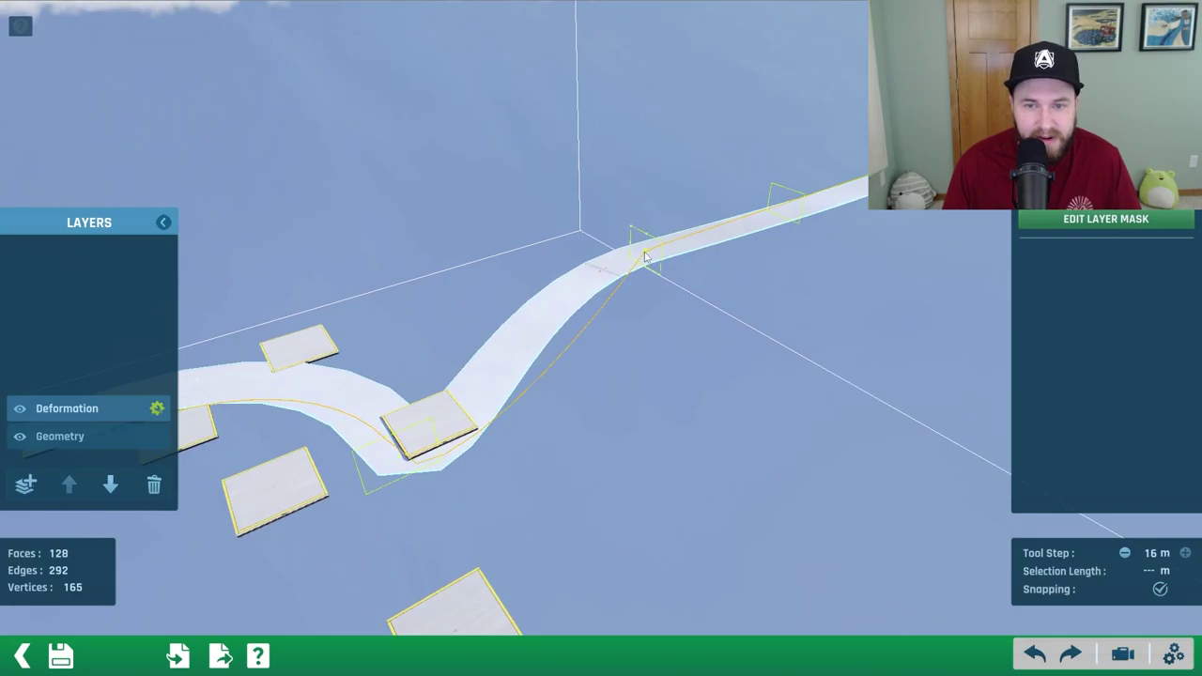
{"action": "left_click_drag", "start_coordinate": [645, 256], "coordinate": [513, 529]}
{"action": "middle_click_drag", "start_coordinate": [601, 481], "coordinate": [705, 324]}
{"action": "left_click_drag", "start_coordinate": [697, 325], "coordinate": [678, 524]}
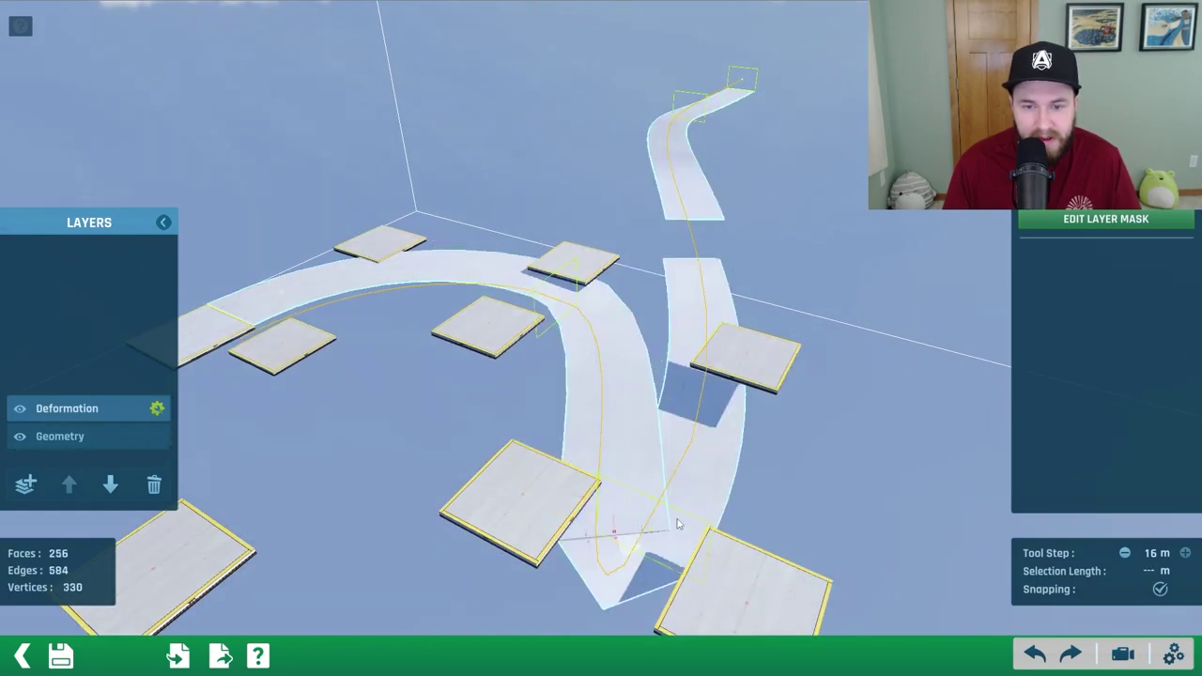
{"action": "left_click_drag", "start_coordinate": [757, 539], "coordinate": [716, 564]}
{"action": "right_click_drag", "start_coordinate": [736, 547], "coordinate": [745, 487]}
{"action": "middle_click_drag", "start_coordinate": [745, 491], "coordinate": [805, 308]}
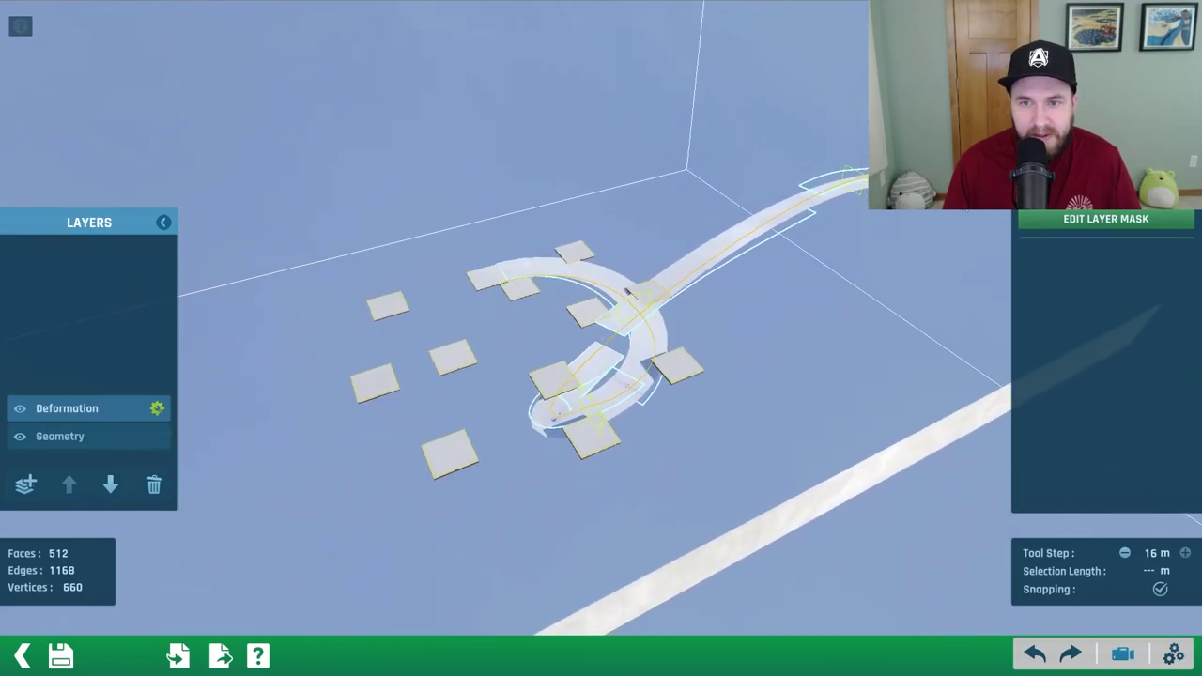
- Move the deformation point before the ramp's far end between the third pair of inner and outer platforms
{"action": "left_click", "coordinate": [853, 184]}
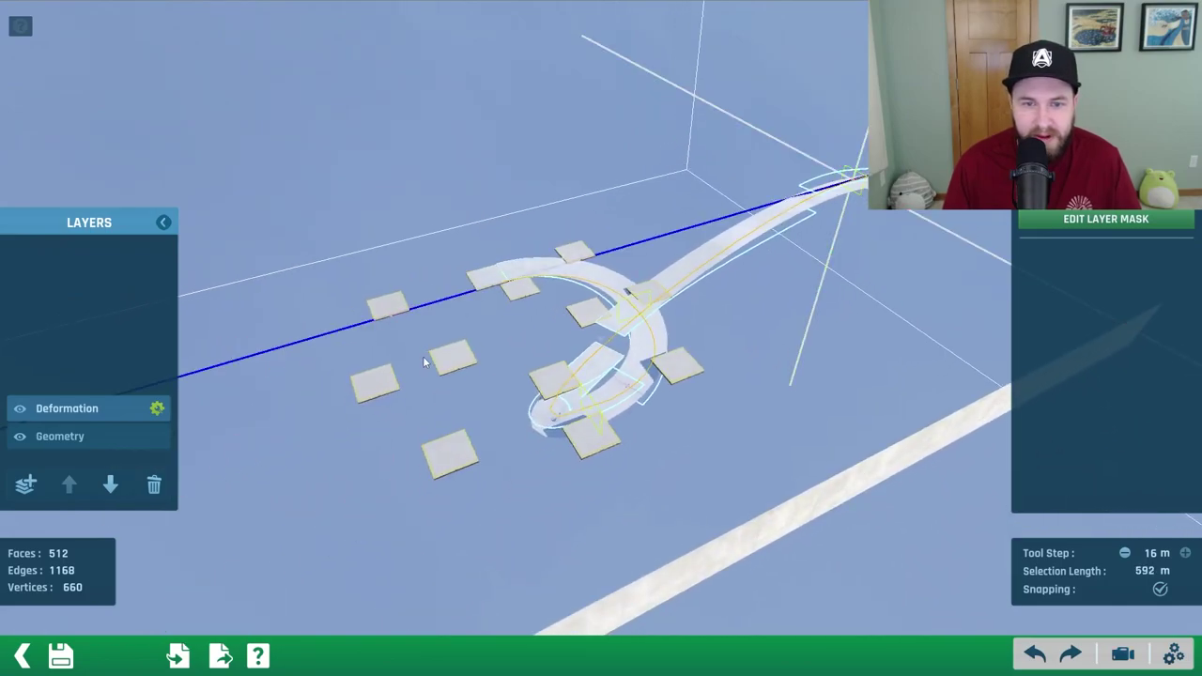
{"action": "left_click", "coordinate": [392, 353]}
{"action": "middle_click_drag", "start_coordinate": [610, 320], "coordinate": [529, 408]}
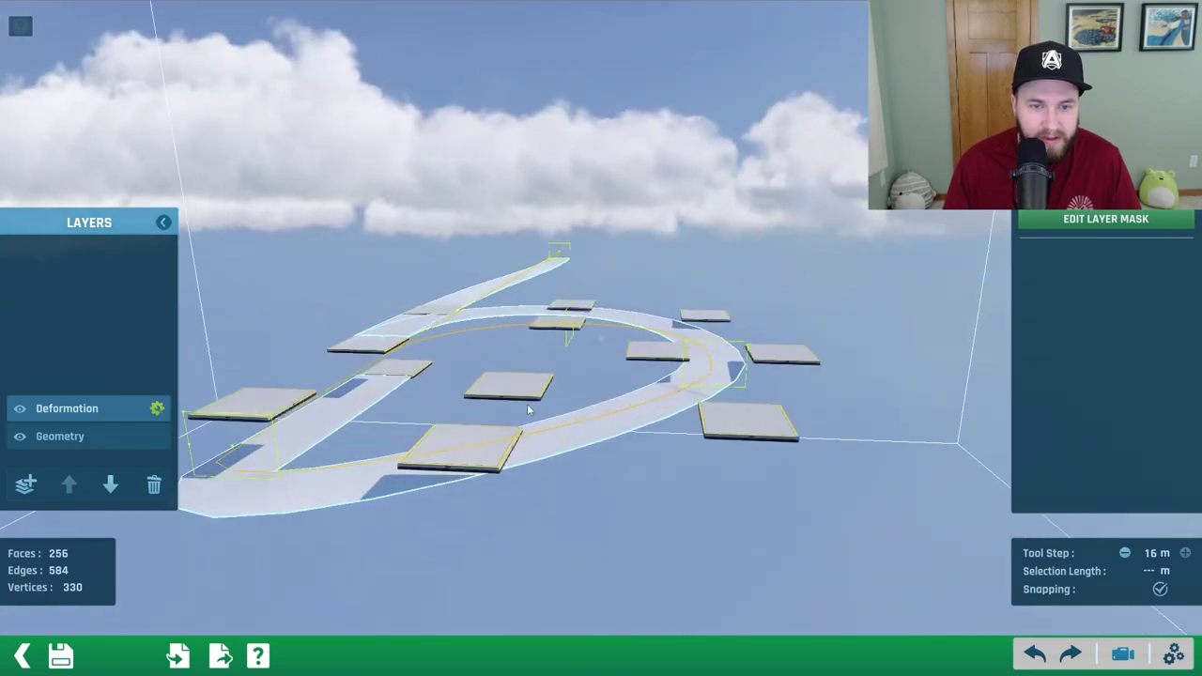
{"action": "left_click_drag", "start_coordinate": [231, 459], "coordinate": [483, 466]}
{"action": "middle_click_drag", "start_coordinate": [483, 466], "coordinate": [582, 450]}
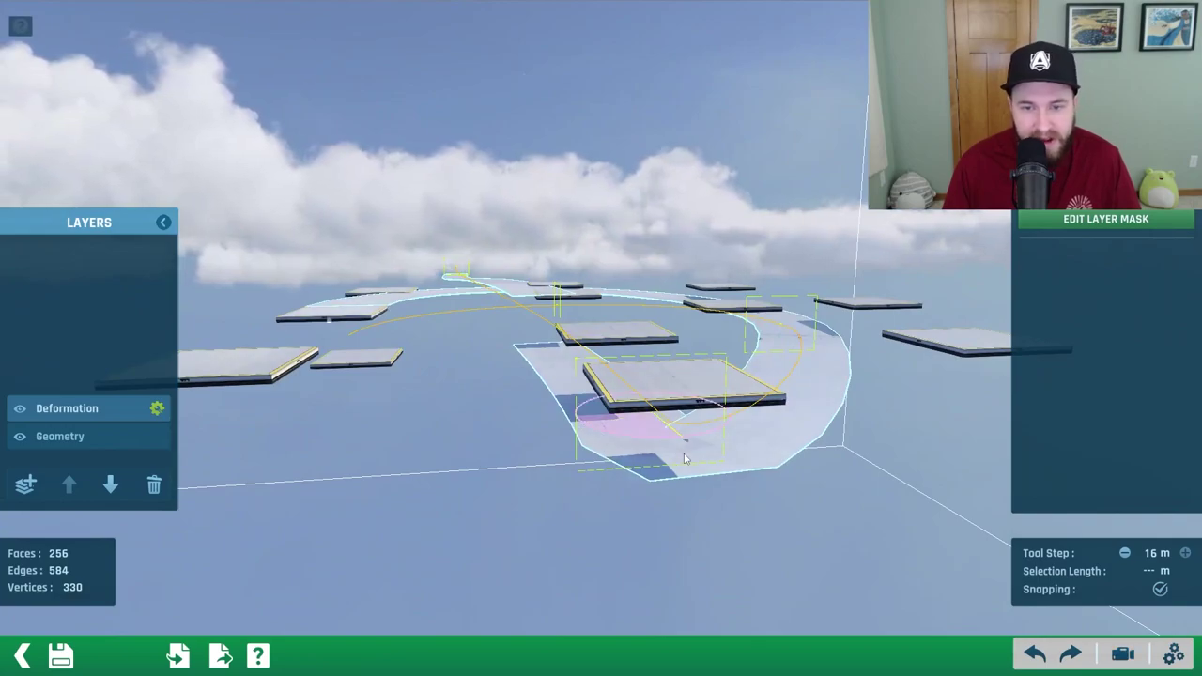
{"action": "middle_click_drag", "start_coordinate": [675, 459], "coordinate": [447, 434]}
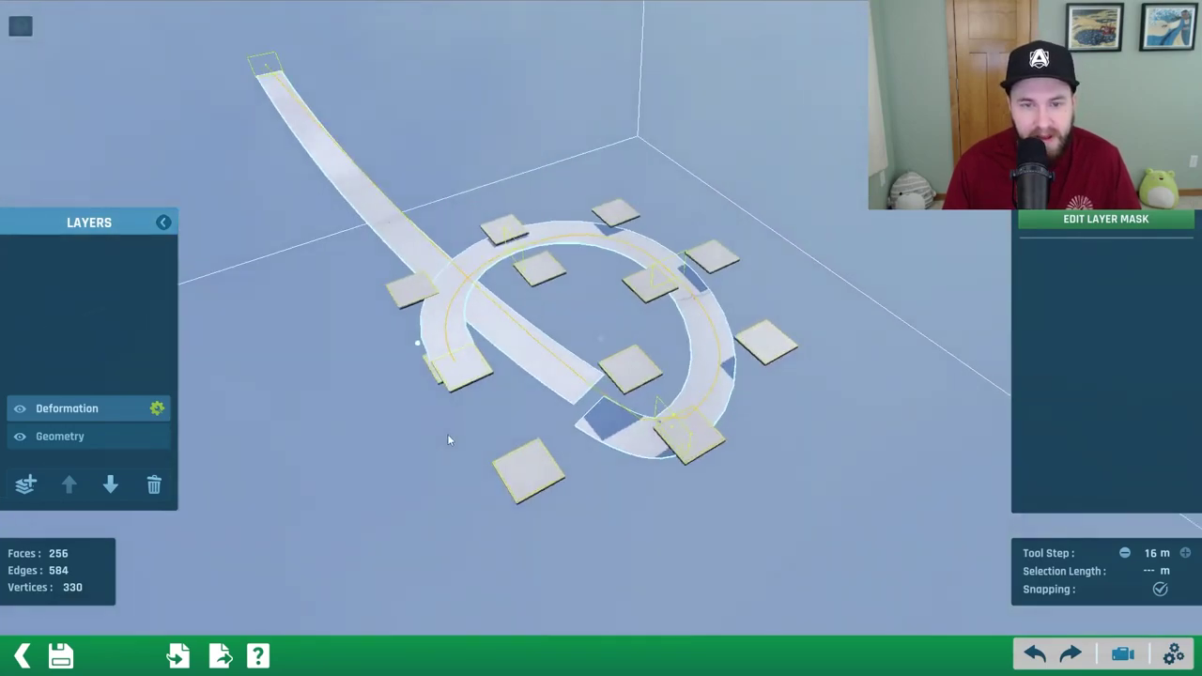
- Bring the deformation point at the ramp's far end around to meet the start and close the loop
{"action": "left_click", "coordinate": [268, 67]}
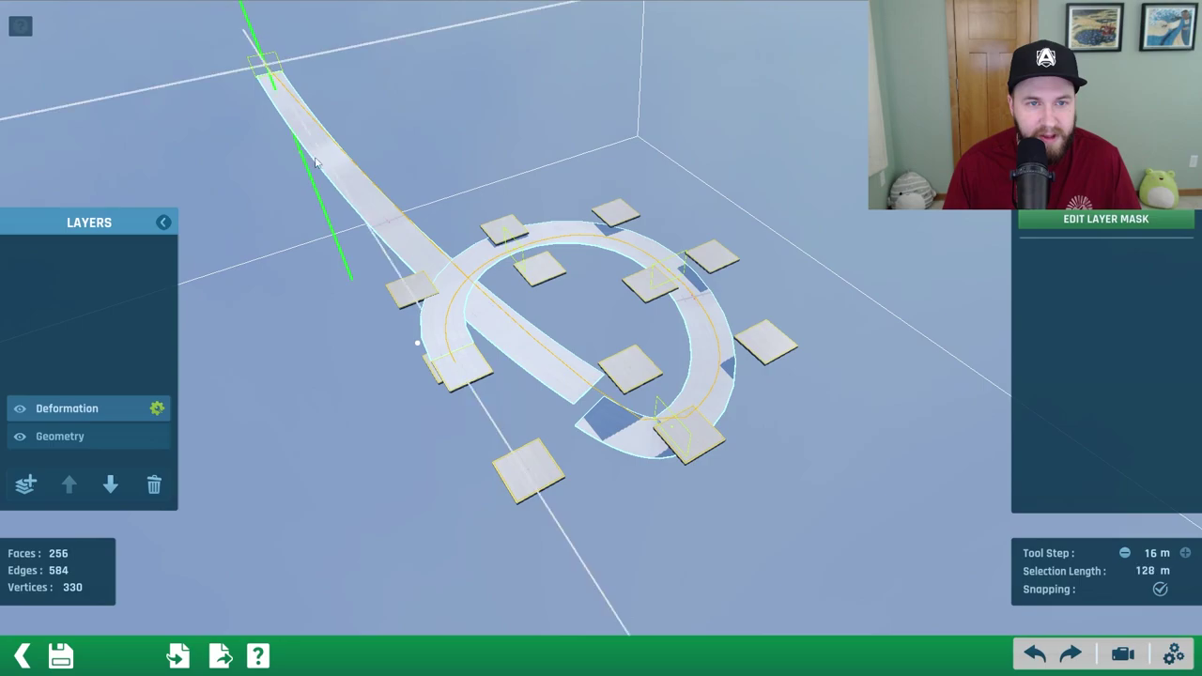
{"action": "left_click", "coordinate": [483, 388]}
{"action": "middle_click_drag", "start_coordinate": [481, 388], "coordinate": [547, 440]}
{"action": "scroll", "coordinate": [532, 386], "scroll_direction": "up", "scroll_amount": 4}
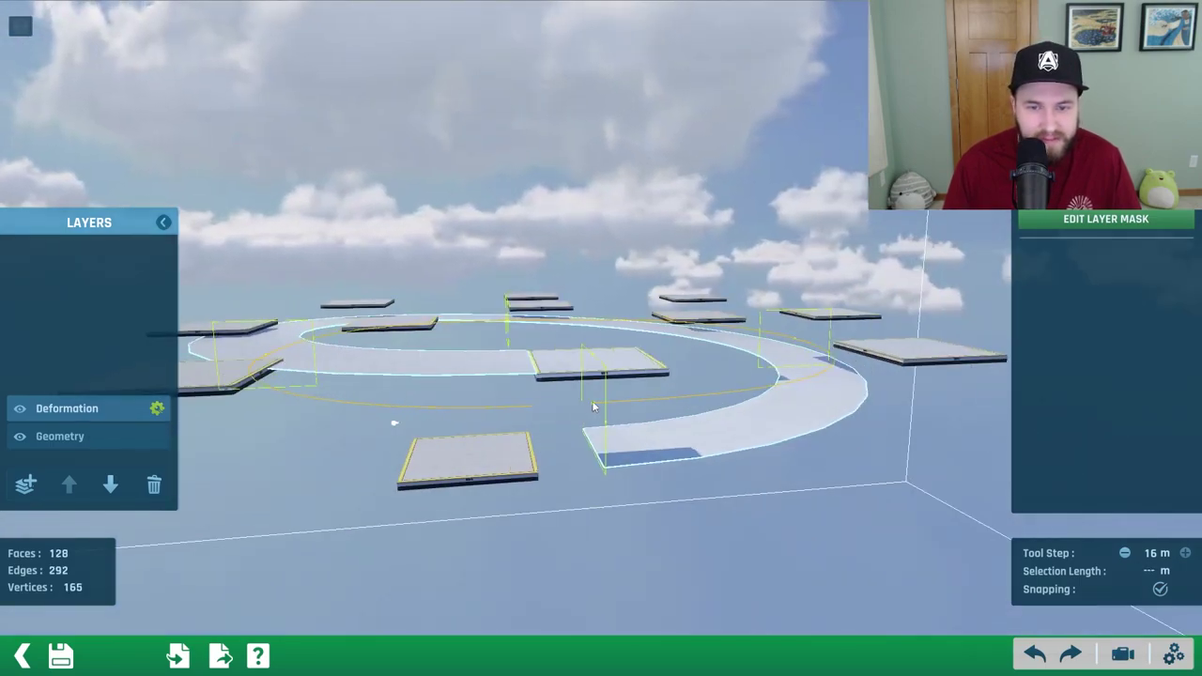
{"action": "left_click_drag", "start_coordinate": [594, 406], "coordinate": [534, 408]}
{"action": "scroll", "coordinate": [368, 373], "scroll_direction": "down", "scroll_amount": 3}
{"action": "middle_click_drag", "start_coordinate": [369, 373], "coordinate": [278, 410]}
{"action": "scroll", "coordinate": [522, 405], "scroll_direction": "down", "scroll_amount": 3}
{"action": "scroll", "coordinate": [637, 412], "scroll_direction": "up", "scroll_amount": 2}
{"action": "scroll", "coordinate": [611, 425], "scroll_direction": "down", "scroll_amount": 3}
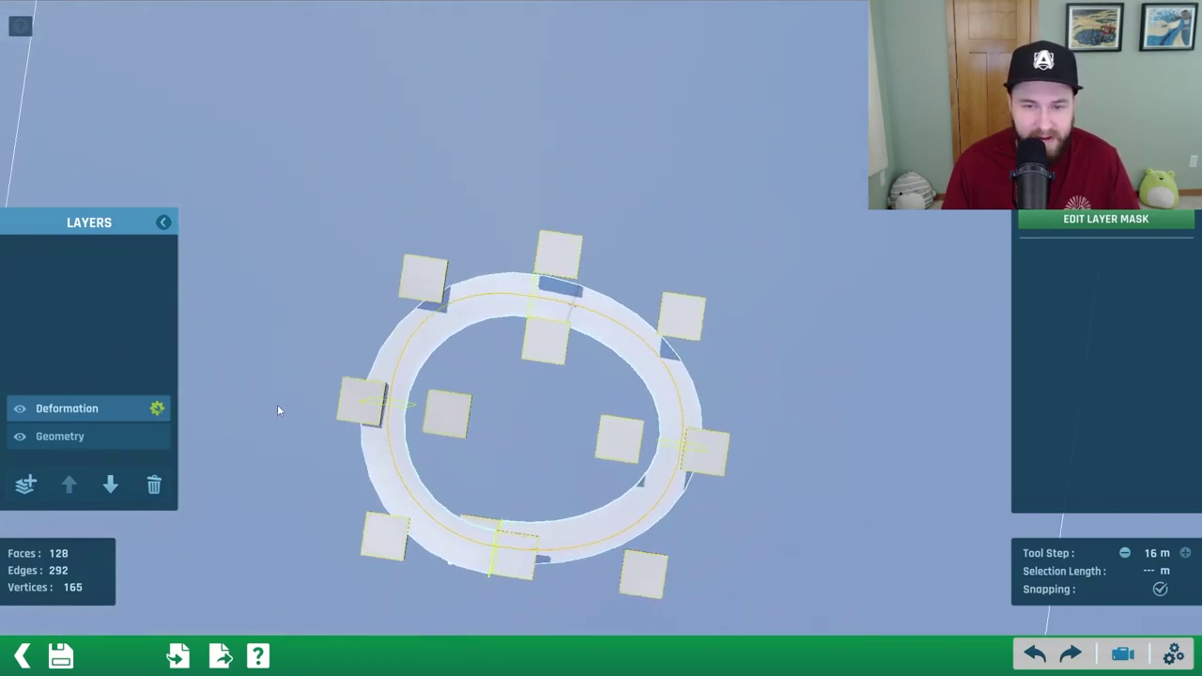
- Pull the deformation point on the oval loop's overly wide side inward to make the spiral rounder
{"action": "left_click_drag", "start_coordinate": [682, 464], "coordinate": [674, 379], "text": "alt"}
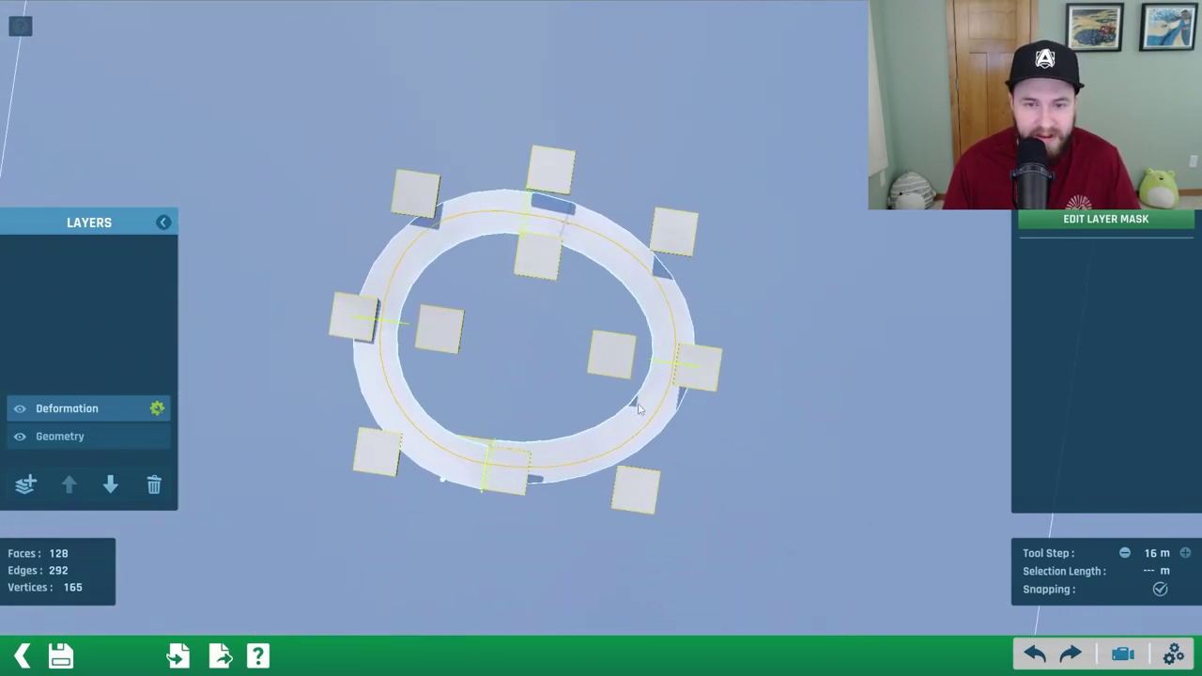
{"action": "right_click_drag", "start_coordinate": [675, 380], "coordinate": [656, 318], "text": "alt"}
{"action": "scroll", "coordinate": [656, 317], "scroll_direction": "up", "scroll_amount": 3}
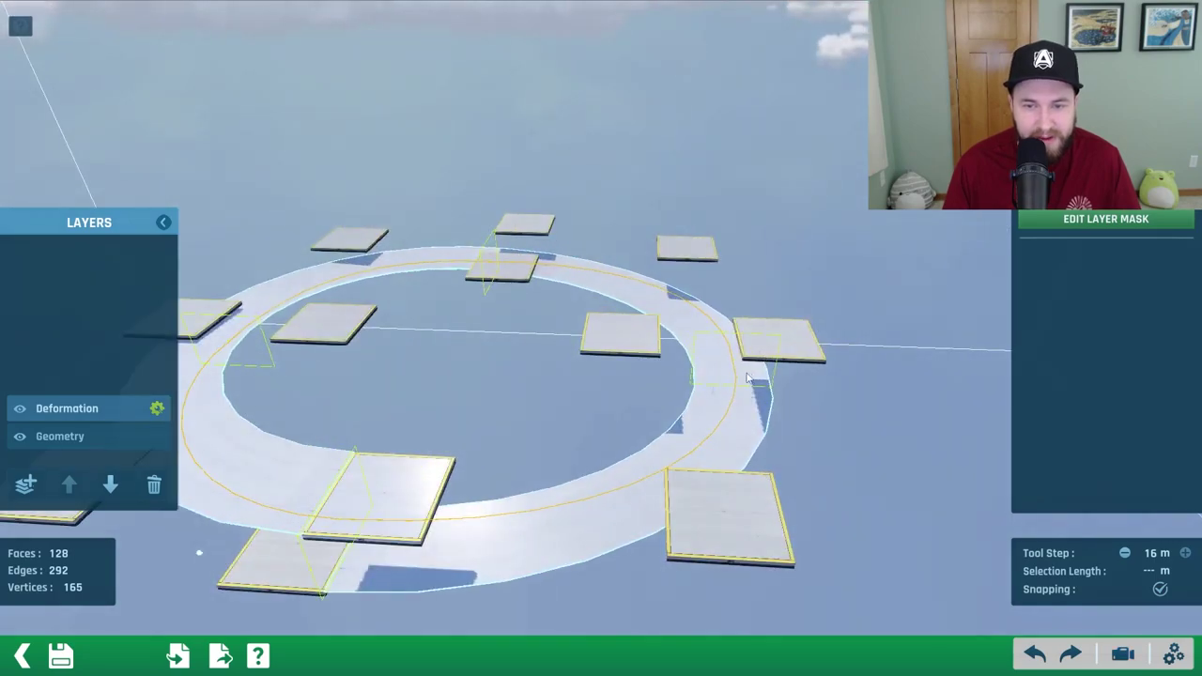
{"action": "left_click_drag", "start_coordinate": [733, 367], "coordinate": [684, 364]}
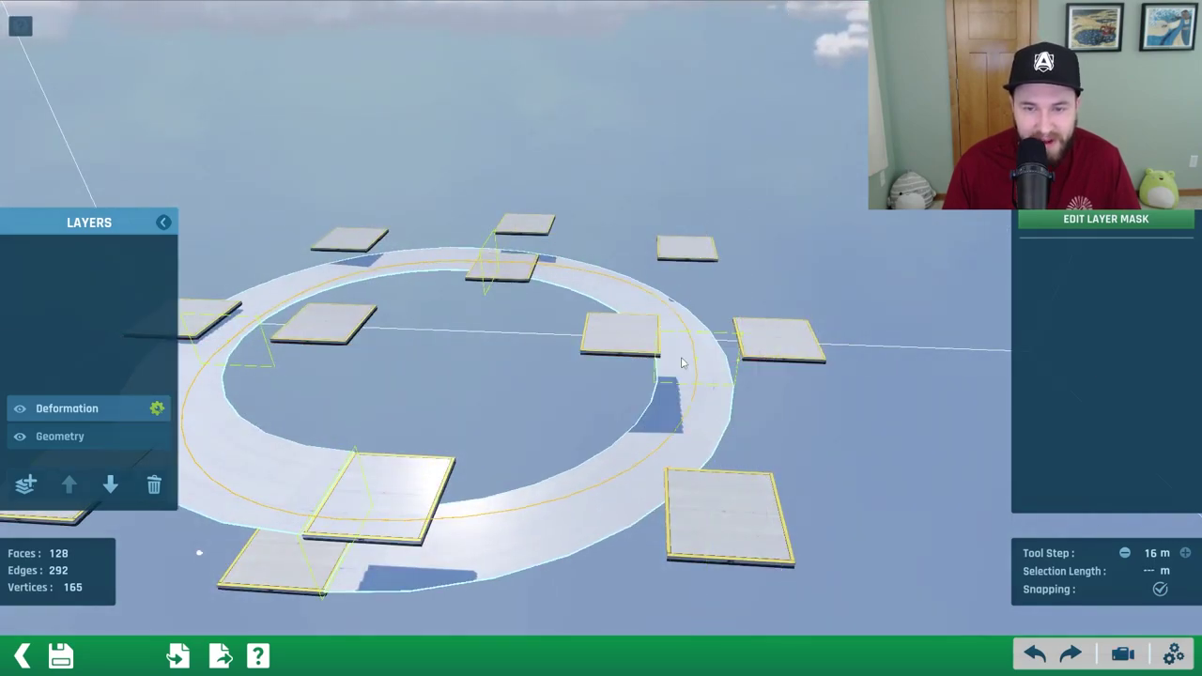
{"action": "scroll", "coordinate": [516, 392], "scroll_direction": "down", "scroll_amount": 3}
{"action": "right_click_drag", "start_coordinate": [516, 392], "coordinate": [440, 479], "text": "alt"}
{"action": "scroll", "coordinate": [536, 422], "scroll_direction": "up", "scroll_amount": 4}
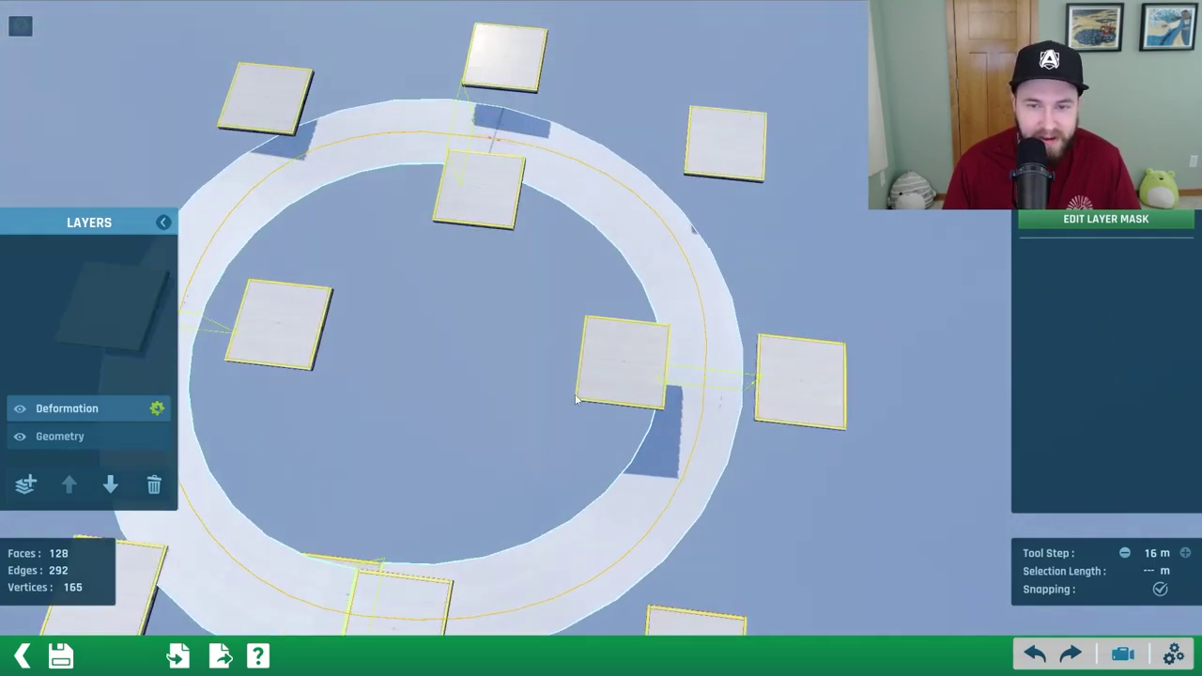
{"action": "right_click_drag", "start_coordinate": [585, 402], "coordinate": [730, 376], "text": "alt"}
{"action": "left_click_drag", "start_coordinate": [716, 369], "coordinate": [667, 367]}
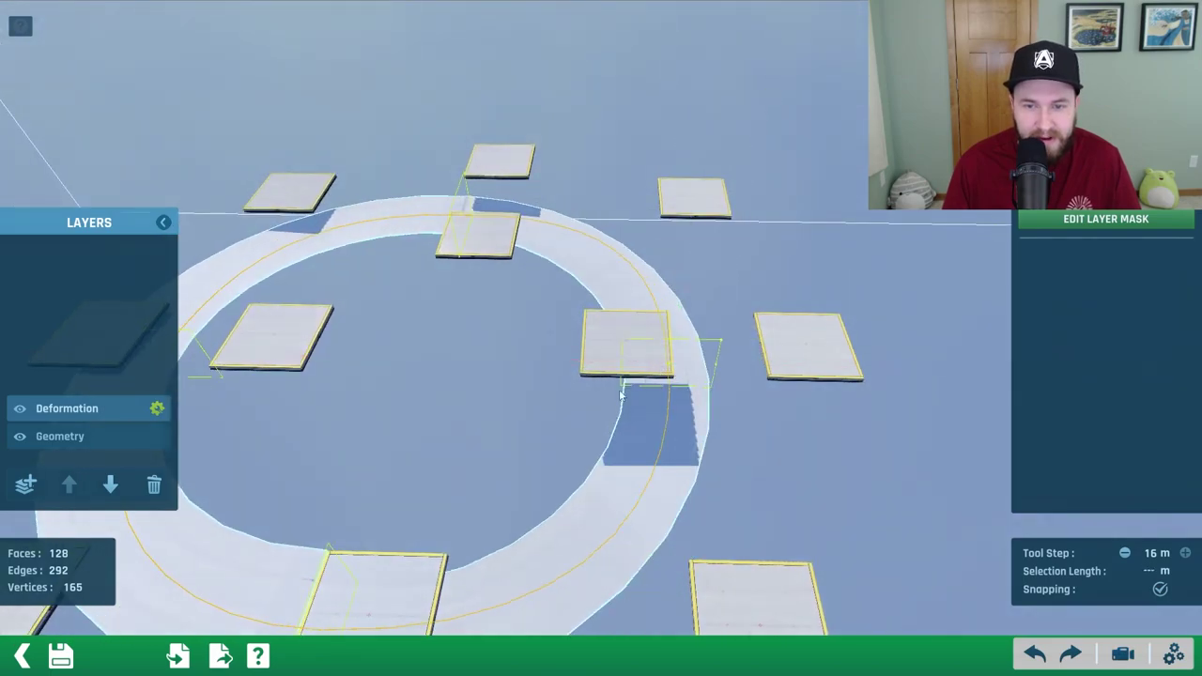
- Examine the loop's roundness, slope and alignment with the guide platforms from above and from the side
{"action": "scroll", "coordinate": [659, 368], "scroll_direction": "down", "scroll_amount": 3}
{"action": "right_click_drag", "start_coordinate": [659, 368], "coordinate": [578, 439], "text": "alt"}
{"action": "middle_click_drag", "start_coordinate": [577, 435], "coordinate": [790, 458]}
{"action": "mouse_move", "coordinate": [632, 399]}
{"action": "middle_mouse_down"}
{"action": "mouse_move", "coordinate": [657, 475]}
{"action": "mouse_move", "coordinate": [716, 506]}
{"action": "mouse_move", "coordinate": [746, 468]}
{"action": "middle_mouse_up"}
{"action": "scroll", "coordinate": [746, 473], "scroll_direction": "down", "scroll_amount": 3}
{"action": "right_click_drag", "start_coordinate": [747, 474], "coordinate": [649, 343], "text": "alt"}
{"action": "scroll", "coordinate": [633, 417], "scroll_direction": "up", "scroll_amount": 3}
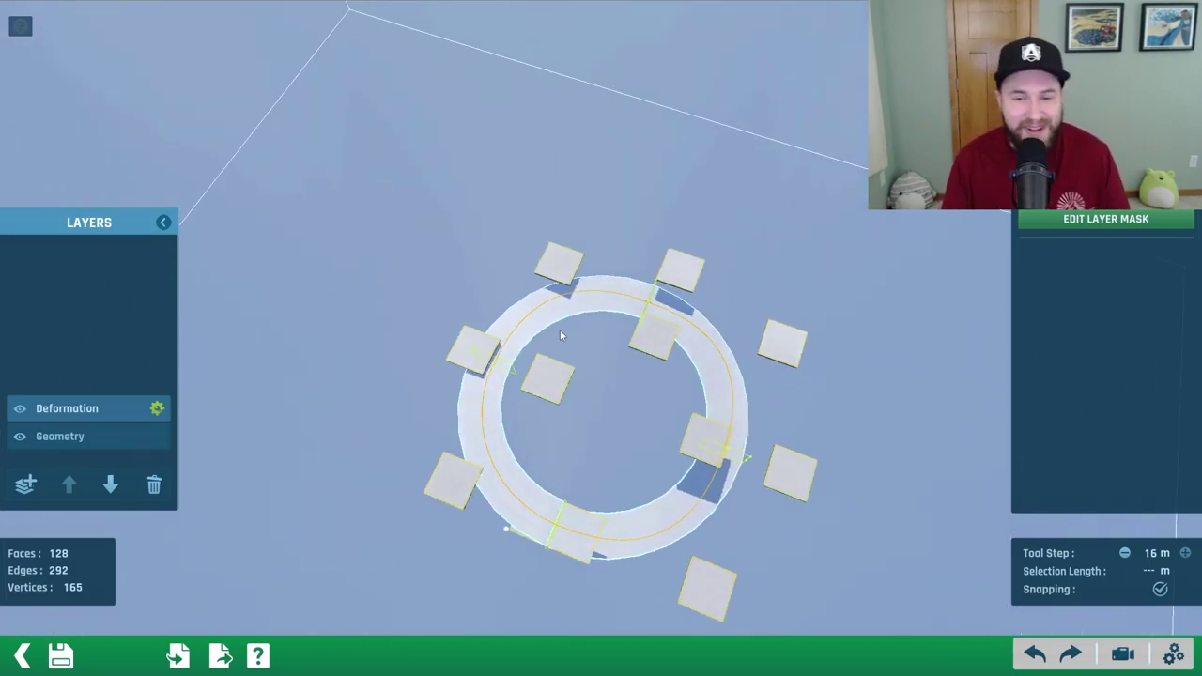
{"action": "right_click_drag", "start_coordinate": [655, 433], "coordinate": [926, 535]}
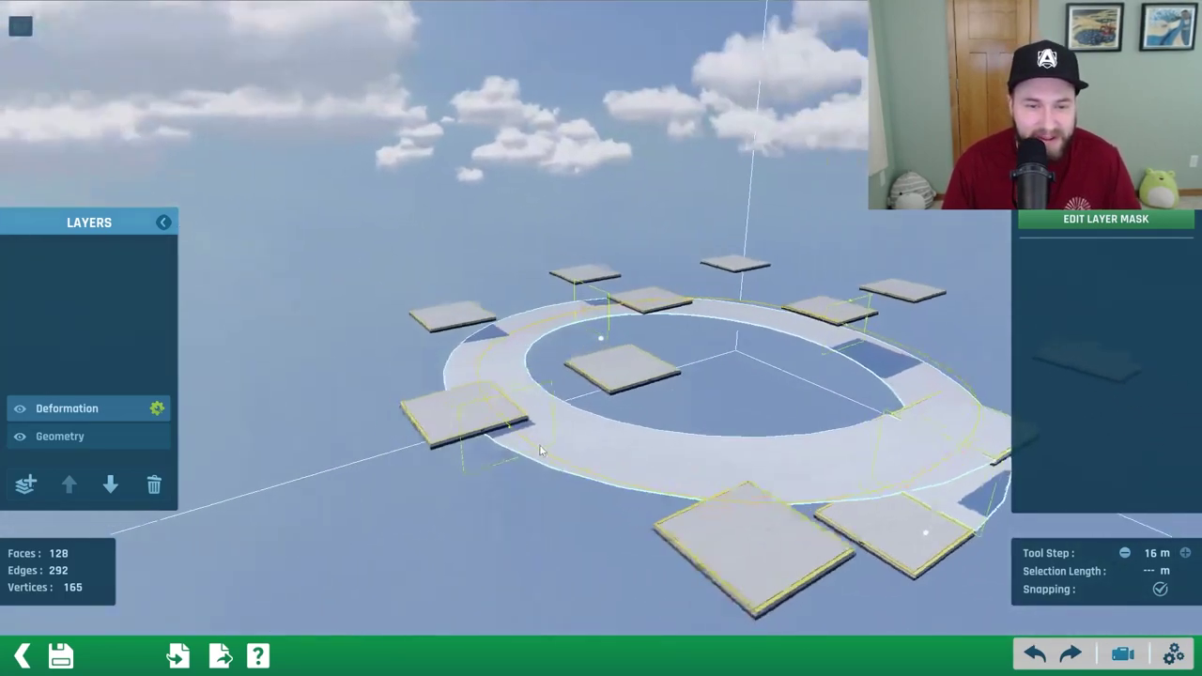
{"action": "scroll", "coordinate": [652, 462], "scroll_direction": "up", "scroll_amount": 3}
{"action": "right_click_drag", "start_coordinate": [748, 425], "coordinate": [746, 468]}
{"action": "right_click_drag", "start_coordinate": [720, 411], "coordinate": [686, 338]}
{"action": "scroll", "coordinate": [550, 437], "scroll_direction": "down", "scroll_amount": 3}
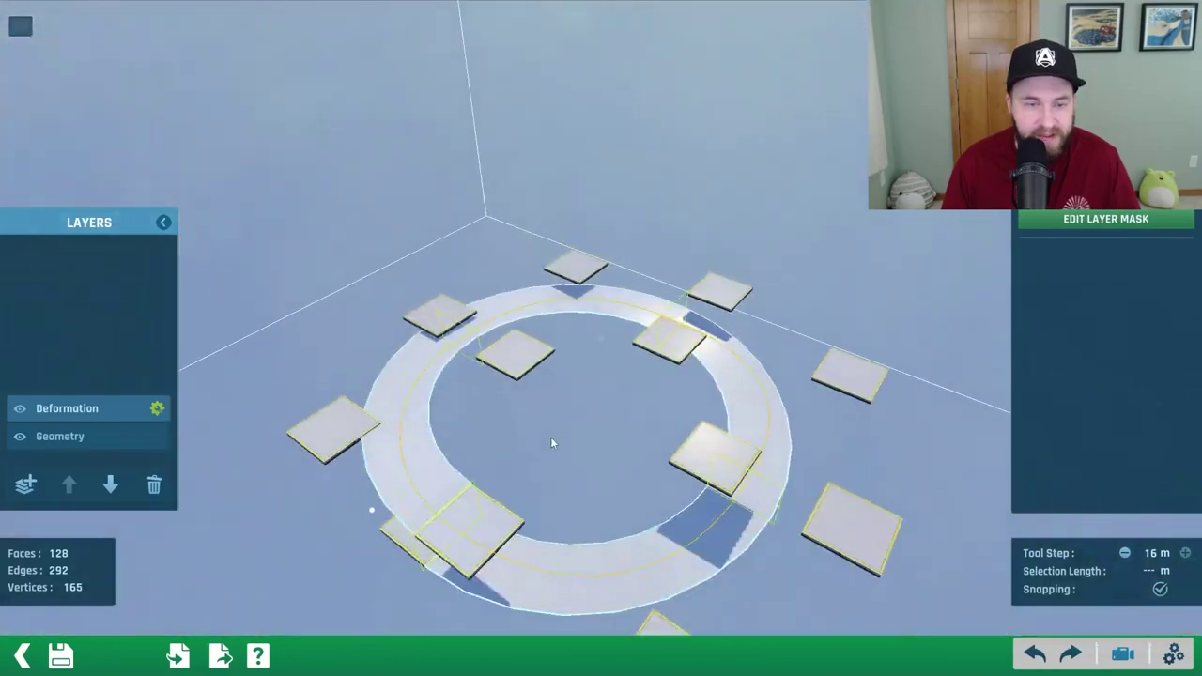
{"action": "right_click_drag", "start_coordinate": [550, 436], "coordinate": [398, 469]}
- Save the deformed item as IcySpiral.Item.Gbx, overwriting the existing file
{"action": "left_click", "coordinate": [104, 442]}
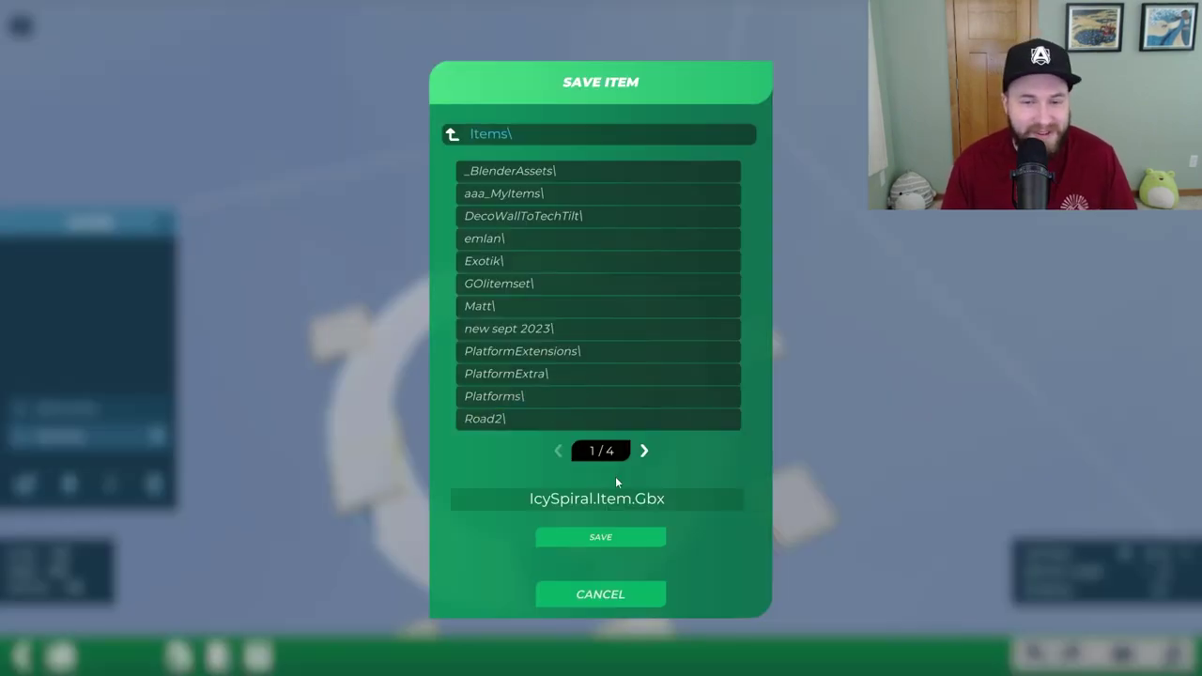
{"action": "left_click", "coordinate": [601, 535]}
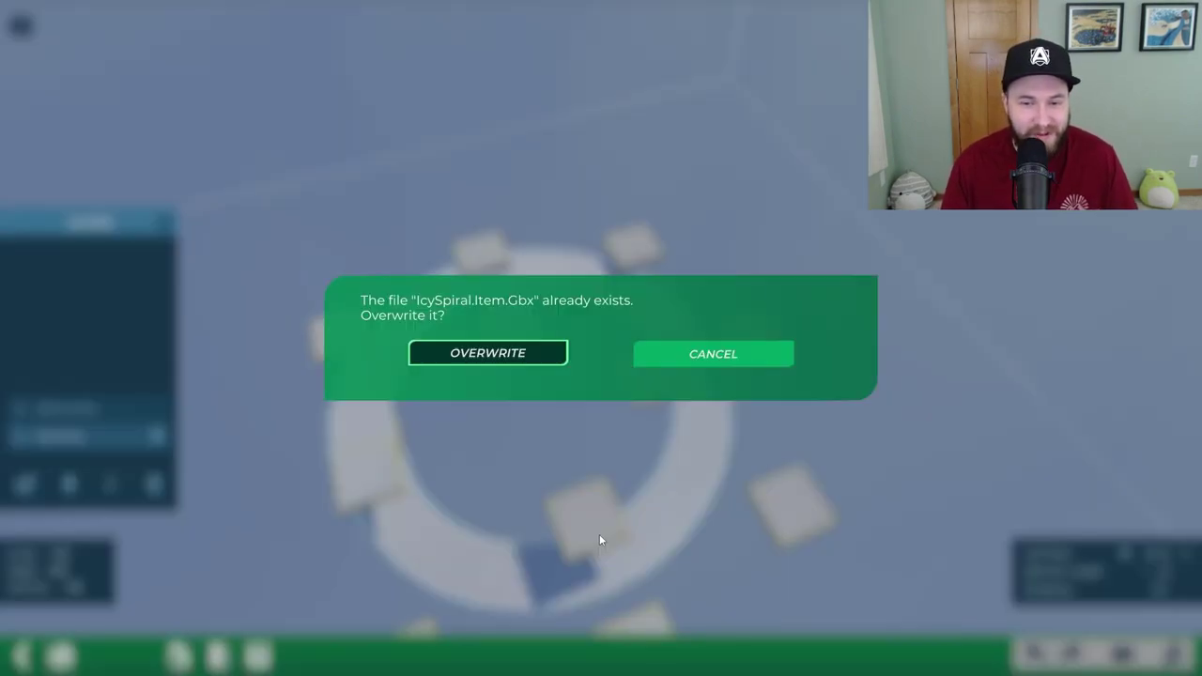
{"action": "left_click", "coordinate": [504, 367]}
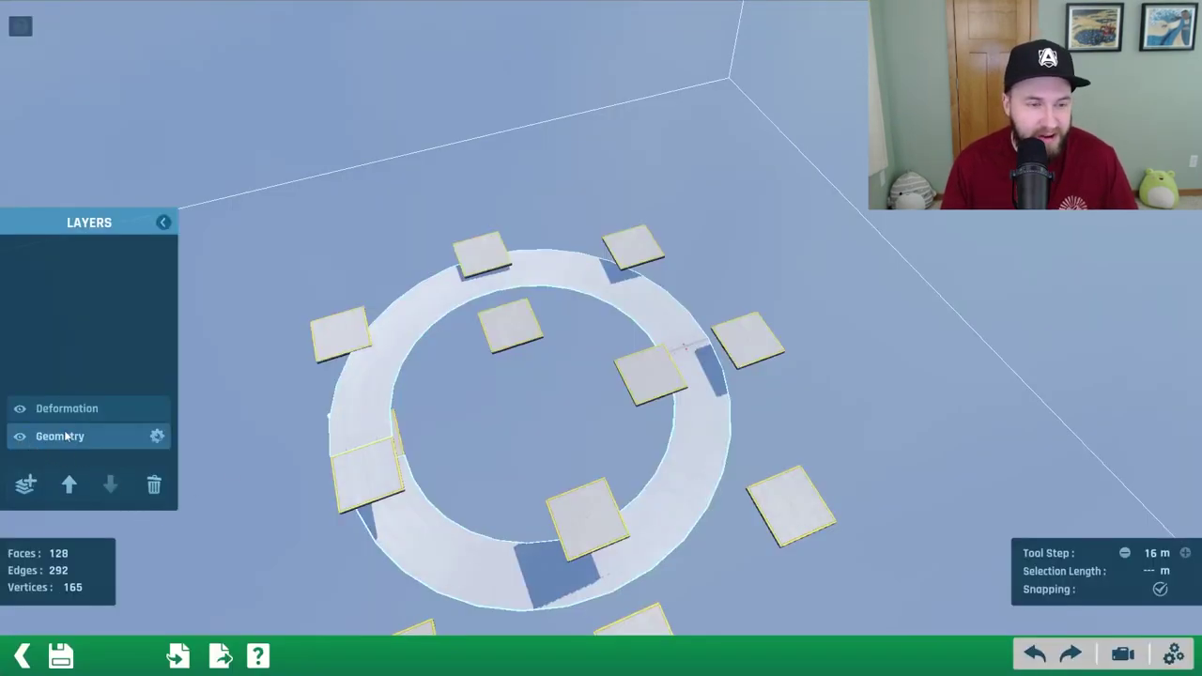
- Open the item's Geometry layer for editing to get back to the undeformed ramp mesh
{"action": "left_click", "coordinate": [156, 440]}
{"action": "scroll", "coordinate": [488, 380], "scroll_direction": "down", "scroll_amount": 3}
{"action": "right_click_drag", "start_coordinate": [489, 380], "coordinate": [644, 308], "text": "alt"}
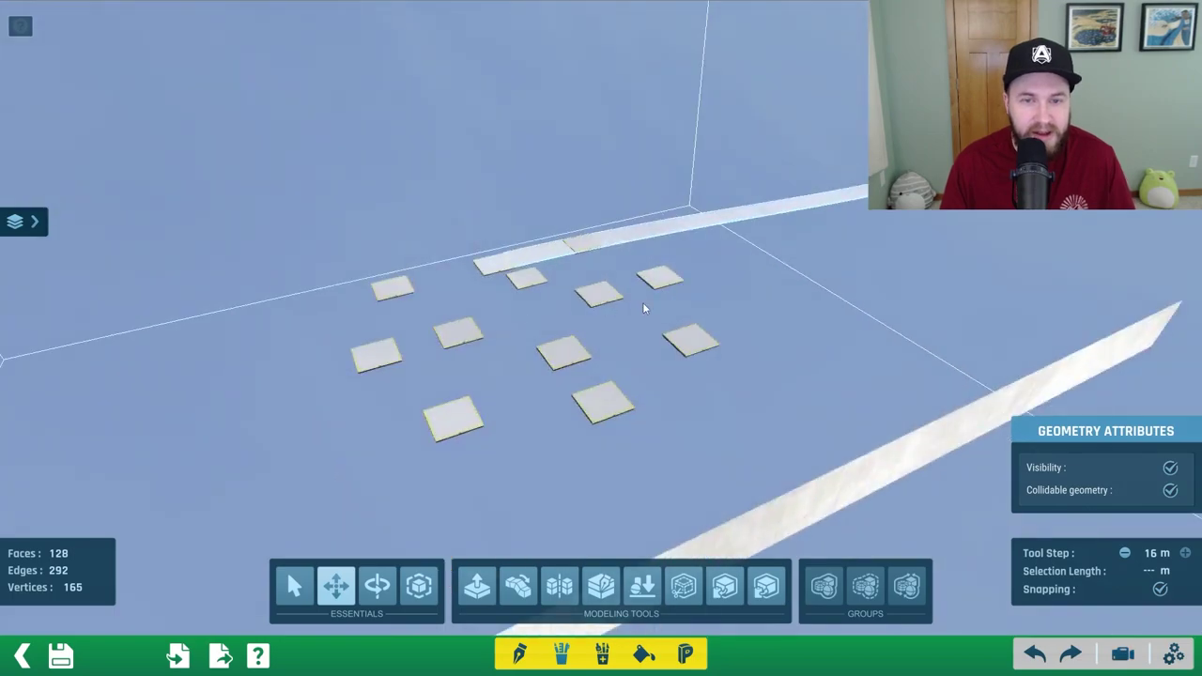
- Select the whole straight ramp mesh in the Geometry layer and subdivide it once for a finer grid
{"action": "middle_click_drag", "start_coordinate": [682, 231], "coordinate": [521, 521]}
{"action": "scroll", "coordinate": [522, 520], "scroll_direction": "up", "scroll_amount": 4}
{"action": "left_click", "coordinate": [532, 291]}
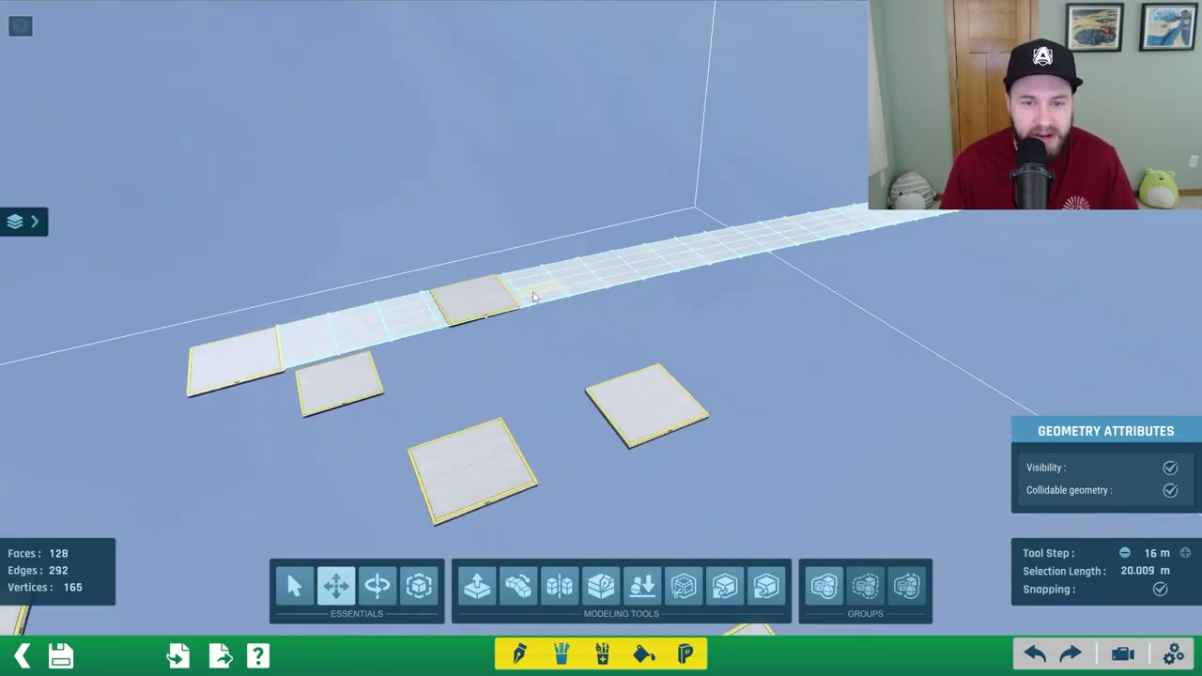
{"action": "middle_click_drag", "start_coordinate": [561, 300], "coordinate": [619, 453]}
{"action": "scroll", "coordinate": [620, 452], "scroll_direction": "up", "scroll_amount": 3}
{"action": "right_click_drag", "start_coordinate": [564, 453], "coordinate": [663, 397]}
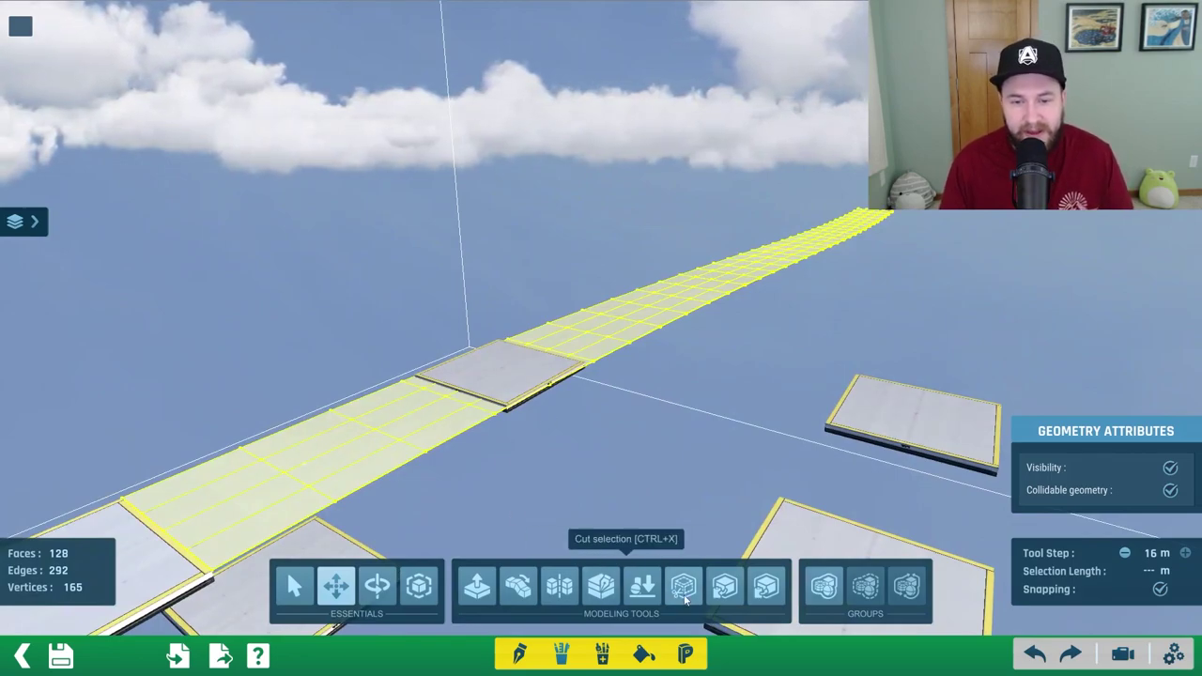
{"action": "left_click", "coordinate": [602, 658]}
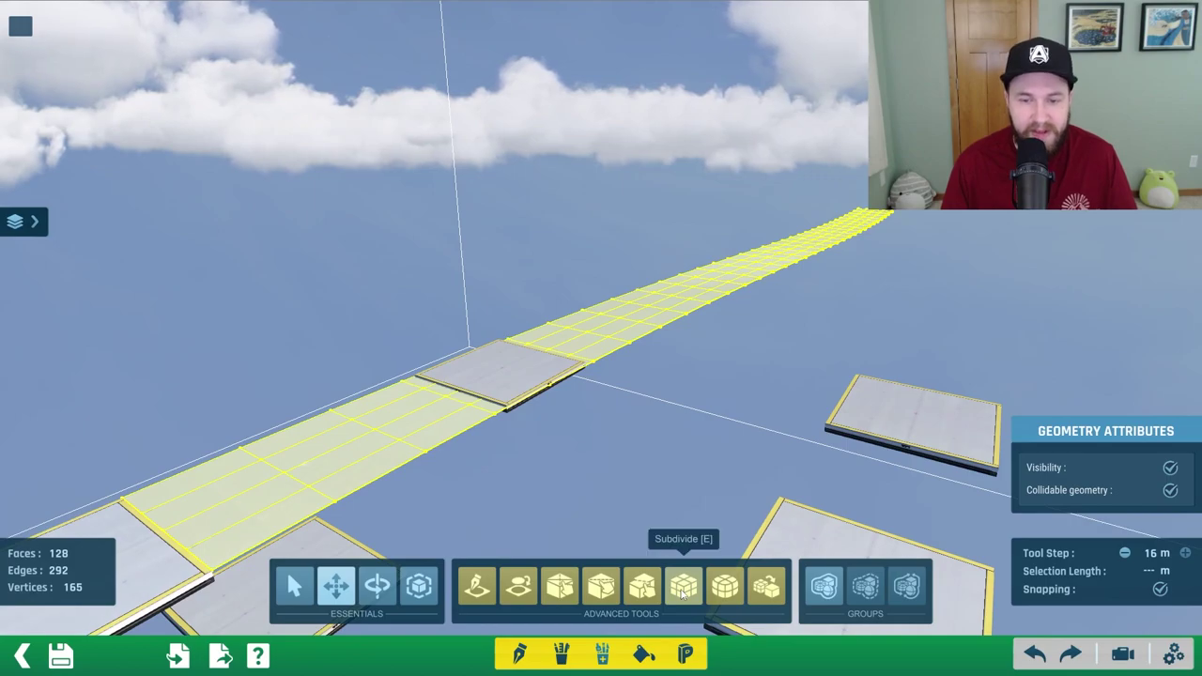
{"action": "left_click", "coordinate": [684, 588]}
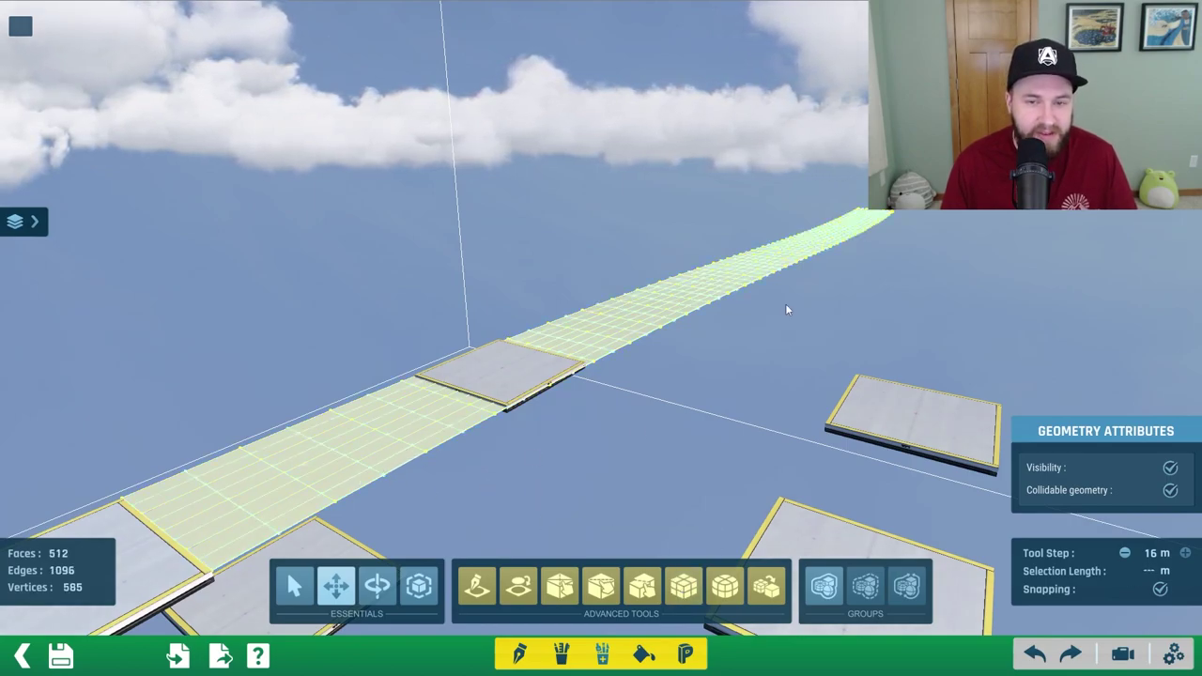
- Preview the subdivided ramp with the Deformation layer and examine its curve smoothness and alignment with the guide platforms
{"action": "left_click", "coordinate": [32, 222]}
{"action": "left_click", "coordinate": [82, 411]}
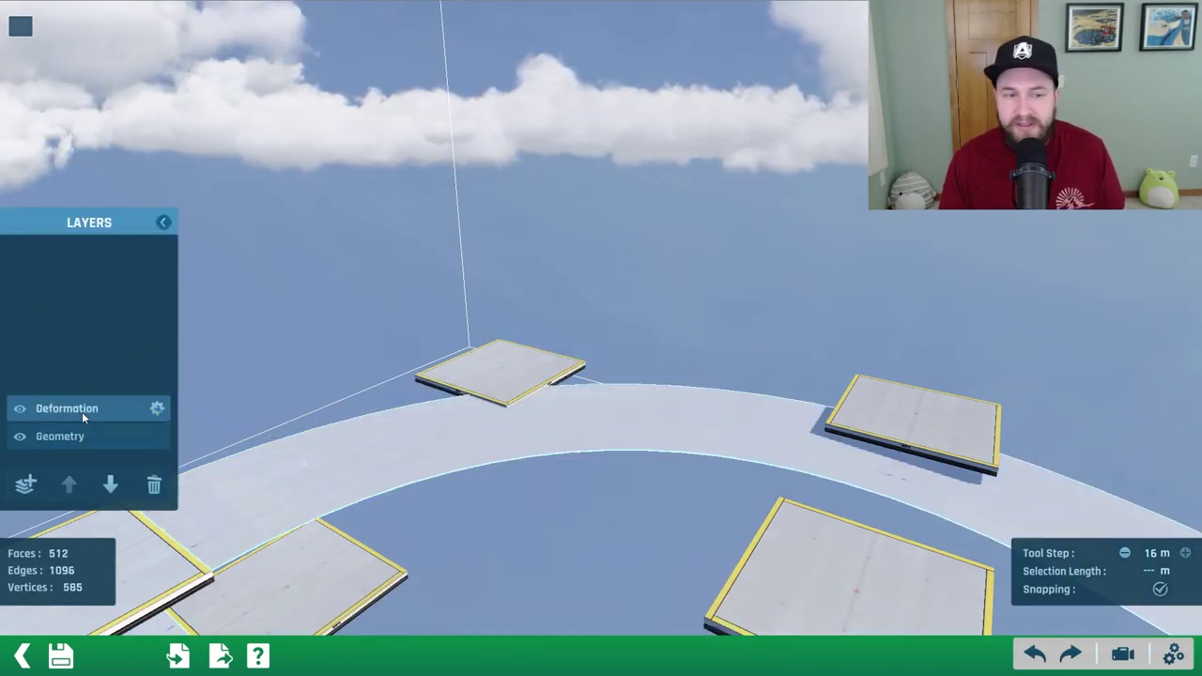
{"action": "scroll", "coordinate": [526, 418], "scroll_direction": "down", "scroll_amount": 4}
{"action": "middle_click_drag", "start_coordinate": [583, 404], "coordinate": [713, 352]}
{"action": "scroll", "coordinate": [677, 453], "scroll_direction": "up", "scroll_amount": 4}
{"action": "scroll", "coordinate": [607, 458], "scroll_direction": "down", "scroll_amount": 3}
{"action": "middle_click_drag", "start_coordinate": [606, 460], "coordinate": [451, 483]}
{"action": "scroll", "coordinate": [451, 483], "scroll_direction": "down", "scroll_amount": 3}
{"action": "left_click_drag", "start_coordinate": [451, 488], "coordinate": [511, 436]}
- Edit the Geometry layer again, set the tool step to 2 m, and lower the whole ramp mesh by 2 m
{"action": "left_click", "coordinate": [64, 437]}
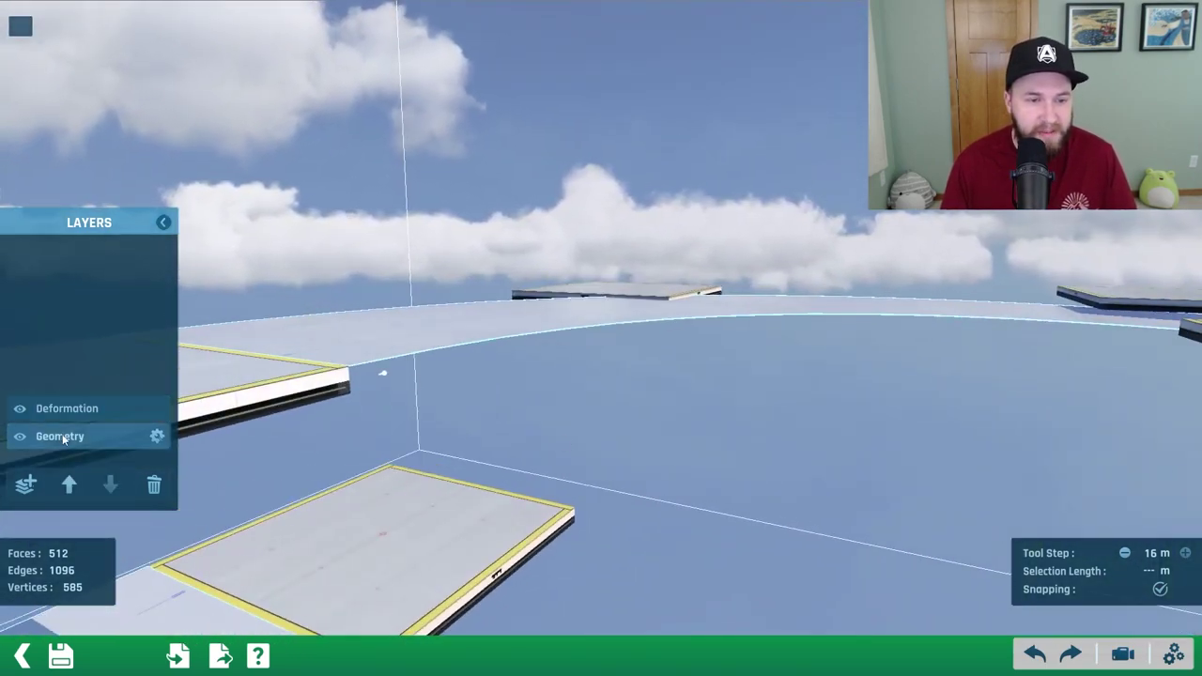
{"action": "left_click", "coordinate": [157, 436]}
{"action": "left_click", "coordinate": [397, 343]}
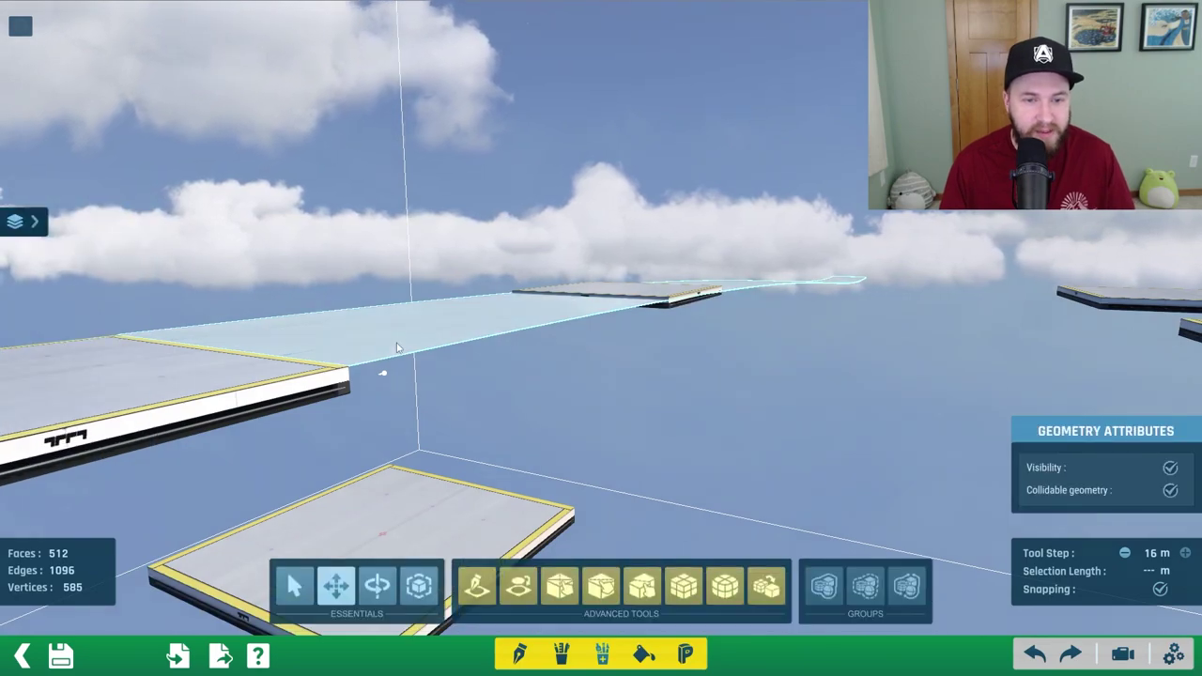
{"action": "type", "text": "2"}
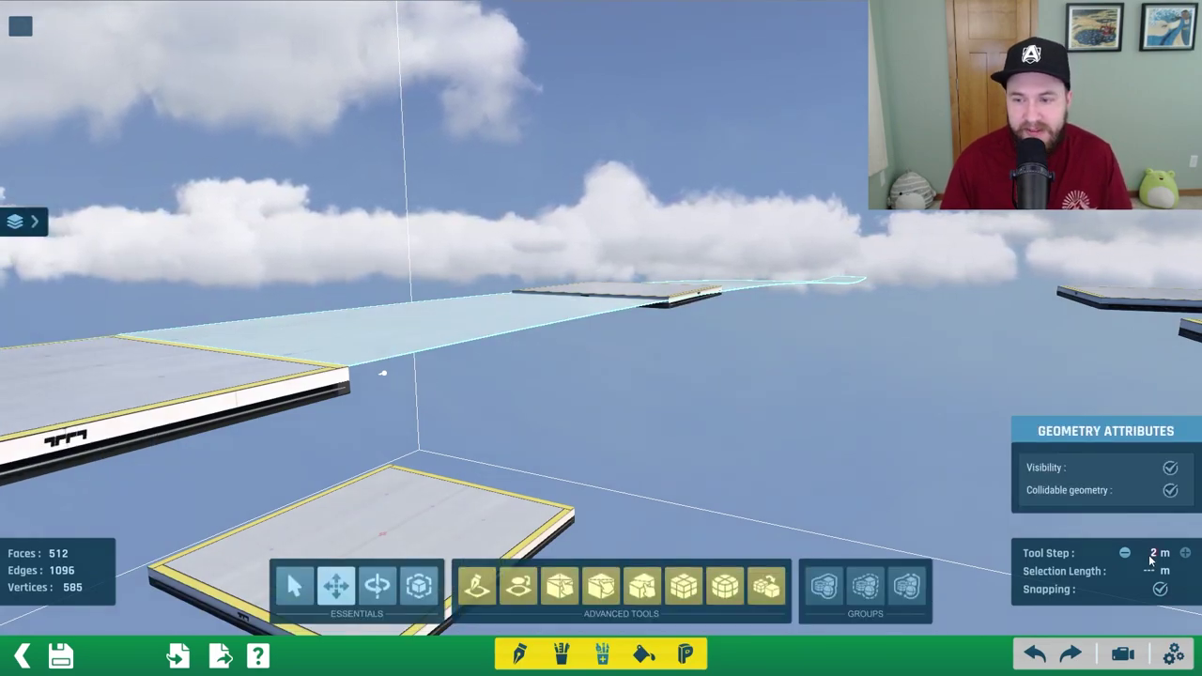
{"action": "left_click", "coordinate": [417, 356]}
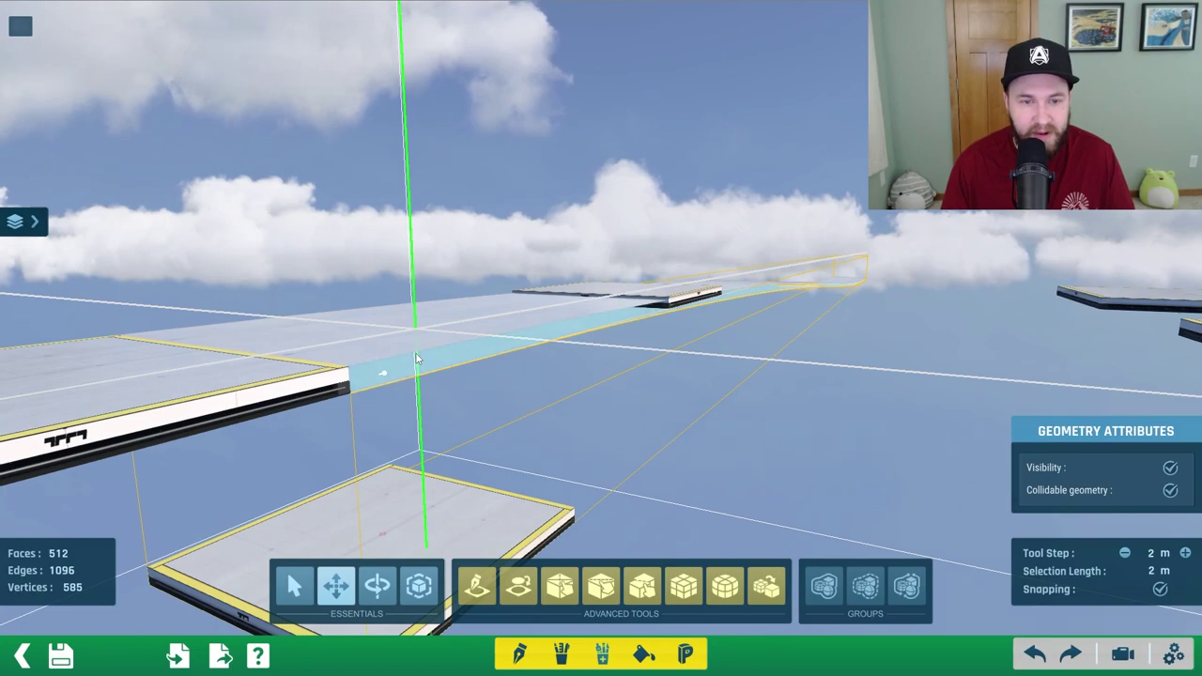
{"action": "left_click_drag", "start_coordinate": [417, 357], "coordinate": [379, 371]}
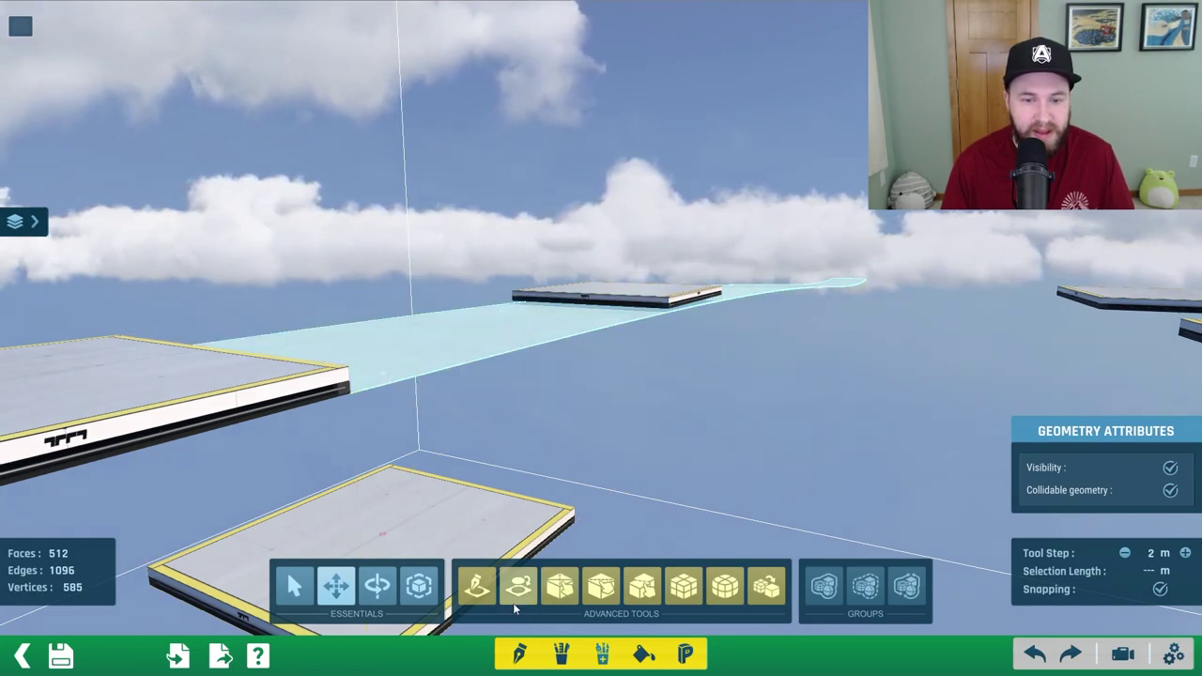
- Extrude the lowered ramp surface upward to the height of the platforms to give the ramp thickness
{"action": "left_click", "coordinate": [521, 657]}
{"action": "left_click", "coordinate": [560, 656]}
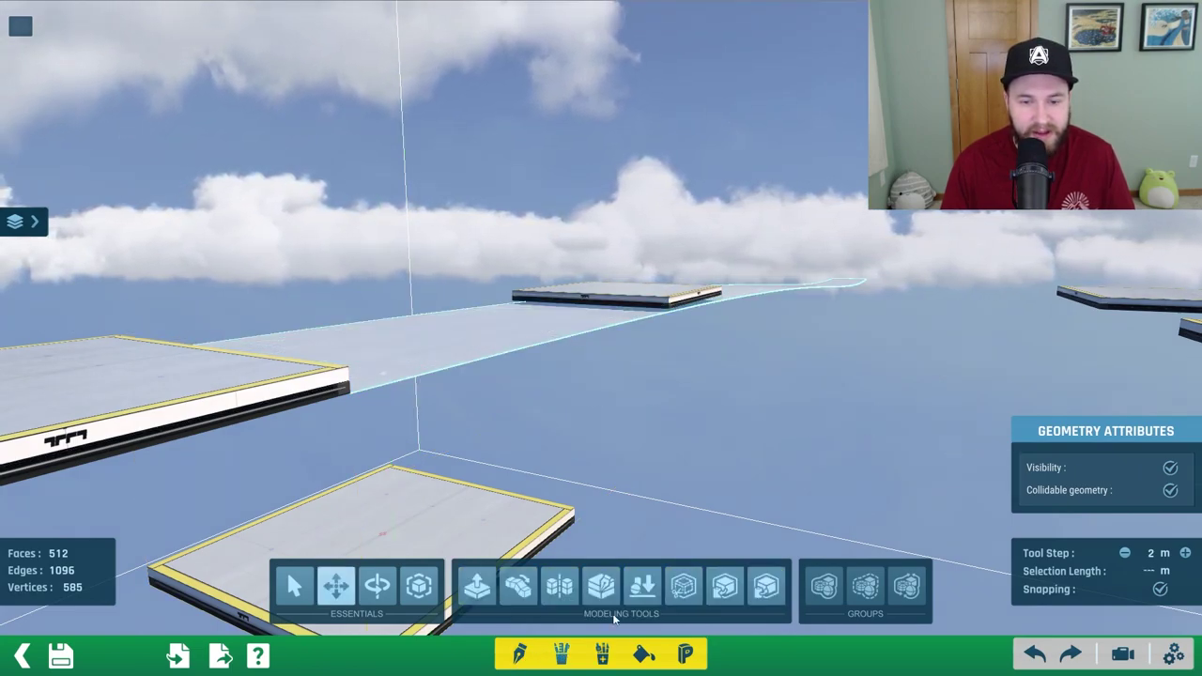
{"action": "left_click", "coordinate": [485, 585]}
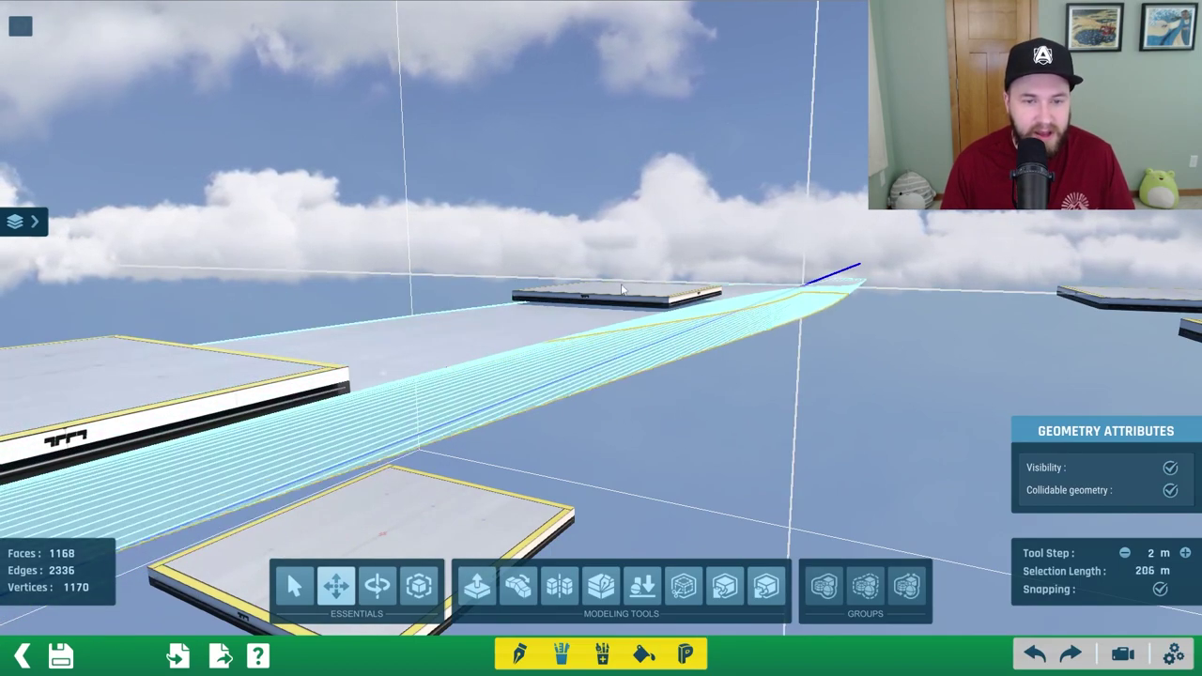
{"action": "mouse_move", "coordinate": [805, 287]}
{"action": "left_mouse_down"}
{"action": "mouse_move", "coordinate": [805, 230]}
{"action": "mouse_move", "coordinate": [805, 286]}
{"action": "left_mouse_up"}
{"action": "middle_click_drag", "start_coordinate": [569, 344], "coordinate": [511, 383]}
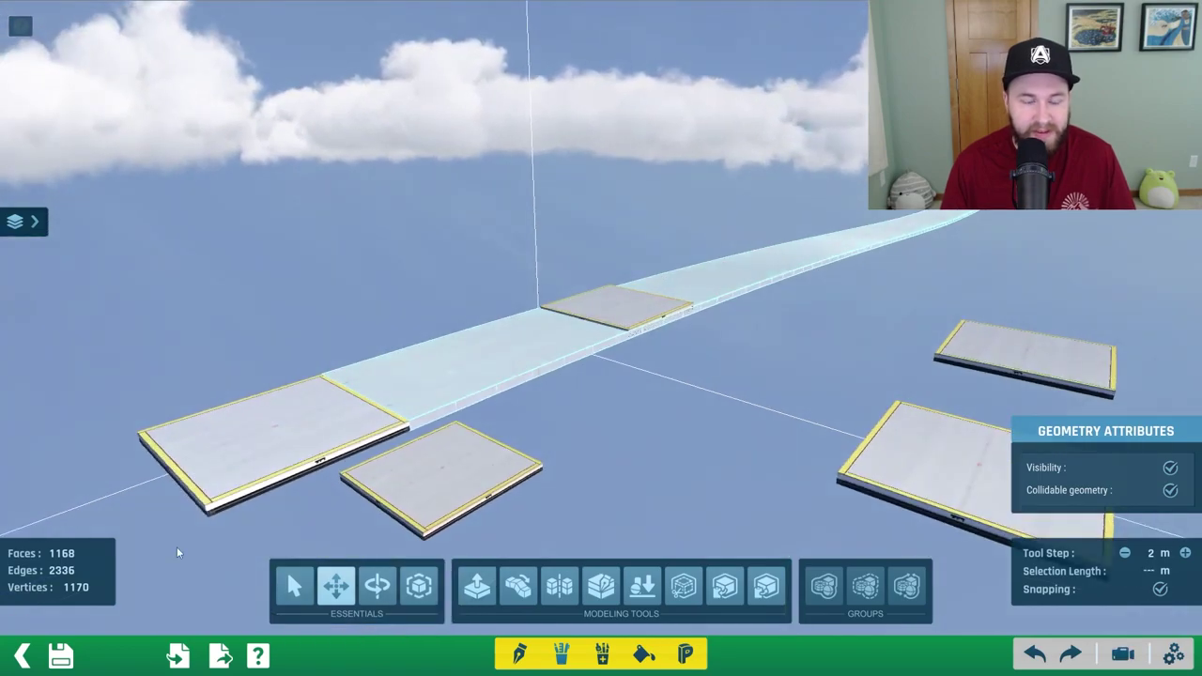
- Preview the thickened ramp with the Deformation layer and examine its edges and its fit to the guide platforms
{"action": "left_click", "coordinate": [33, 224]}
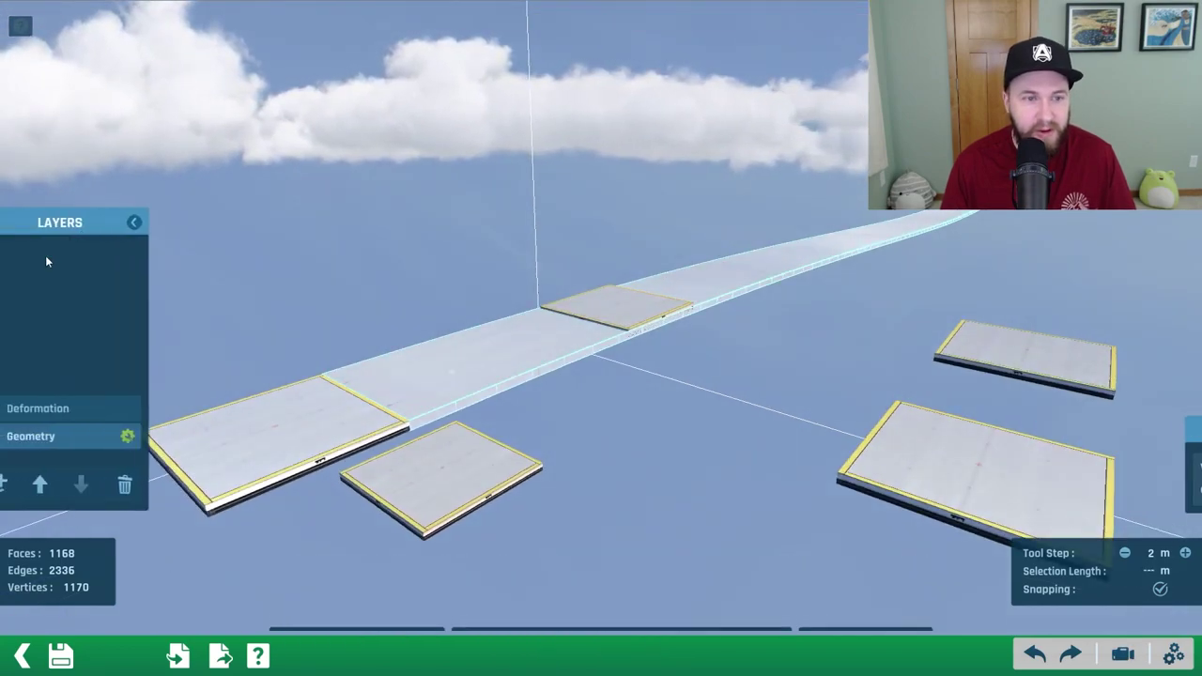
{"action": "left_click", "coordinate": [96, 410]}
{"action": "scroll", "coordinate": [491, 428], "scroll_direction": "down", "scroll_amount": 4}
{"action": "middle_click_drag", "start_coordinate": [491, 428], "coordinate": [584, 387]}
{"action": "scroll", "coordinate": [546, 429], "scroll_direction": "up", "scroll_amount": 3}
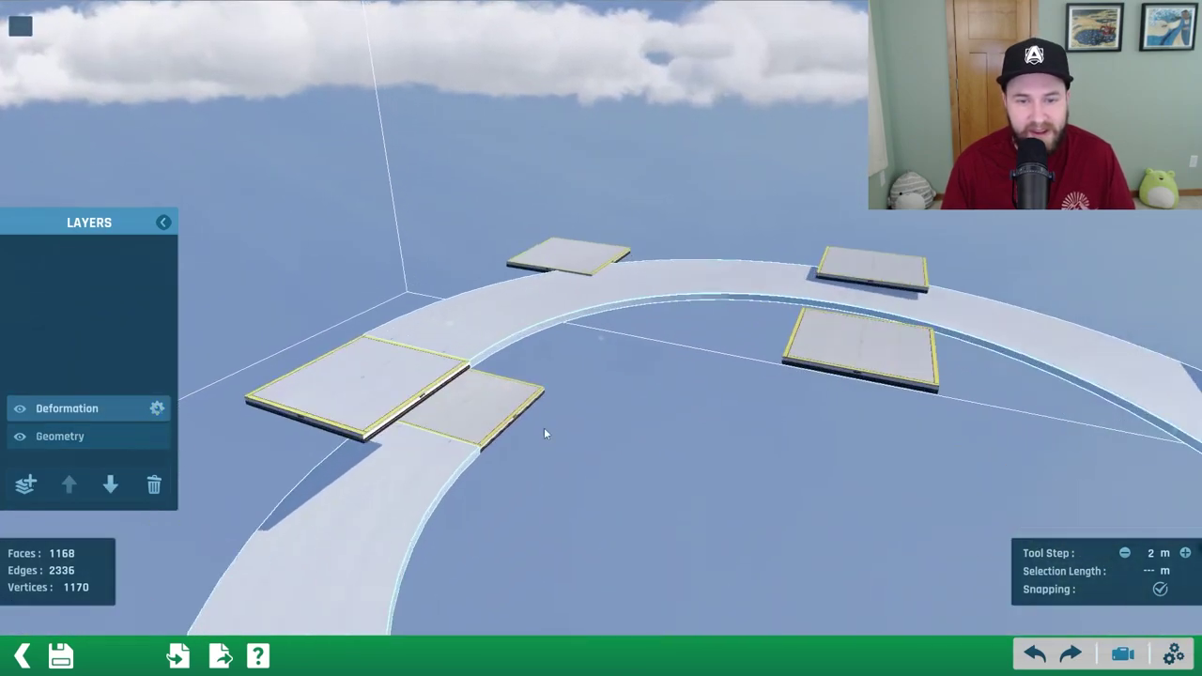
{"action": "middle_click_drag", "start_coordinate": [544, 428], "coordinate": [474, 385]}
{"action": "scroll", "coordinate": [350, 478], "scroll_direction": "up", "scroll_amount": 3}
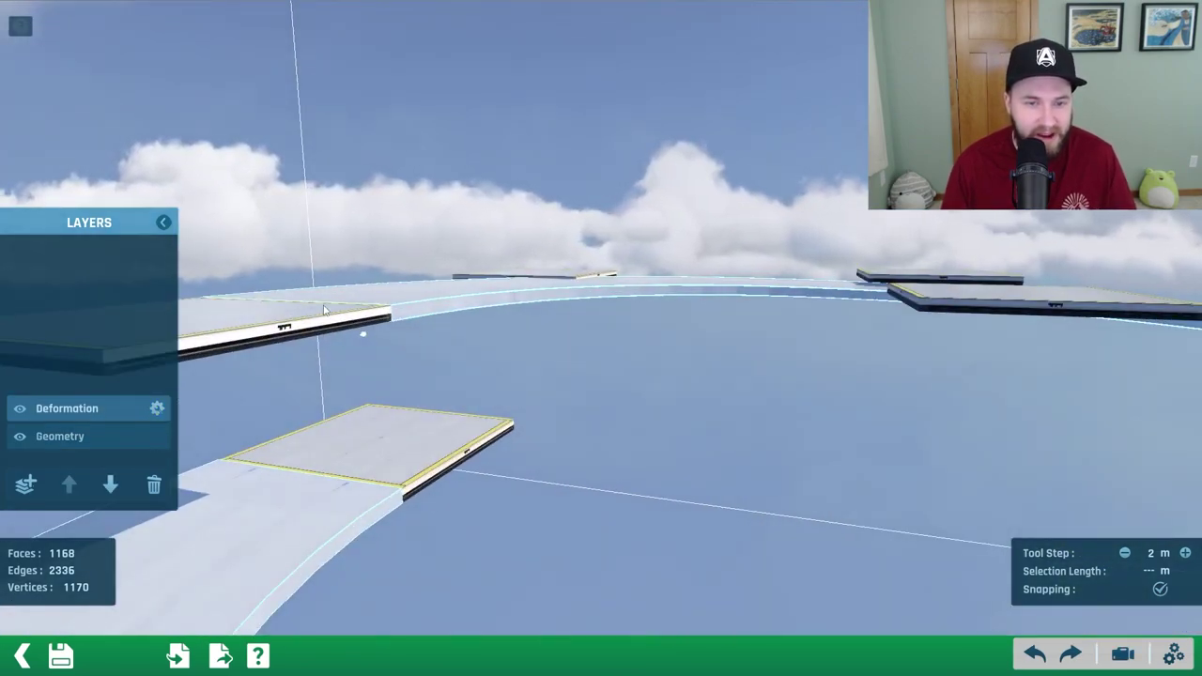
{"action": "middle_click_drag", "start_coordinate": [324, 311], "coordinate": [507, 519]}
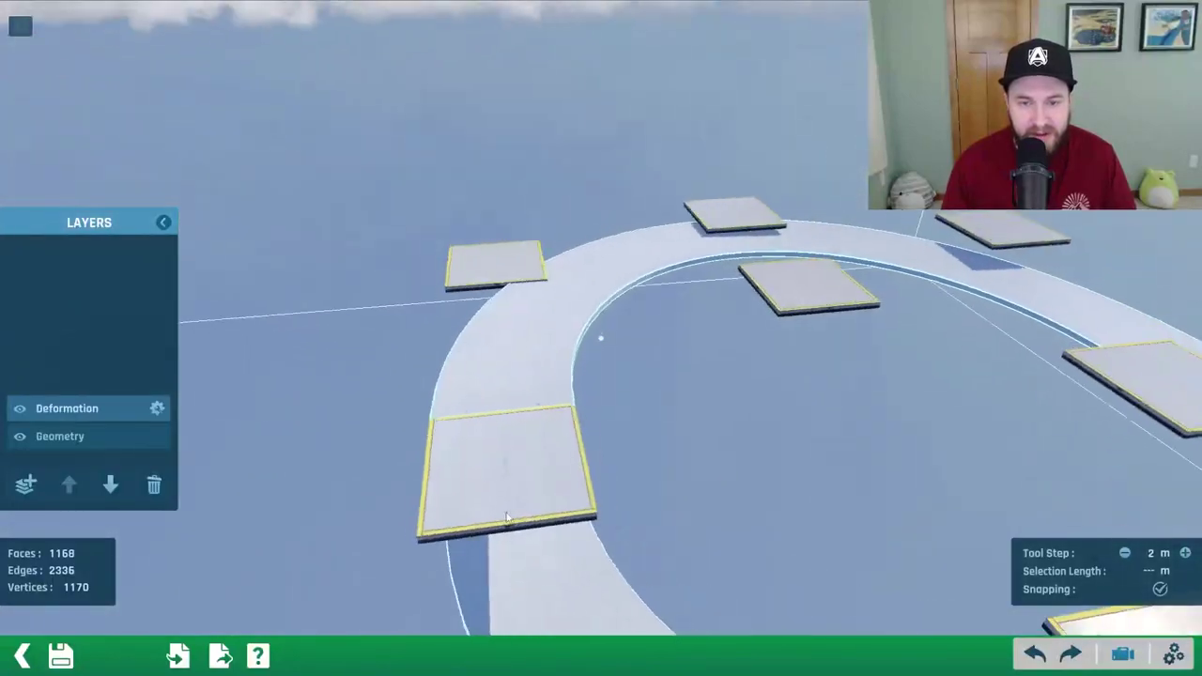
{"action": "right_click_drag", "start_coordinate": [508, 519], "coordinate": [441, 512]}
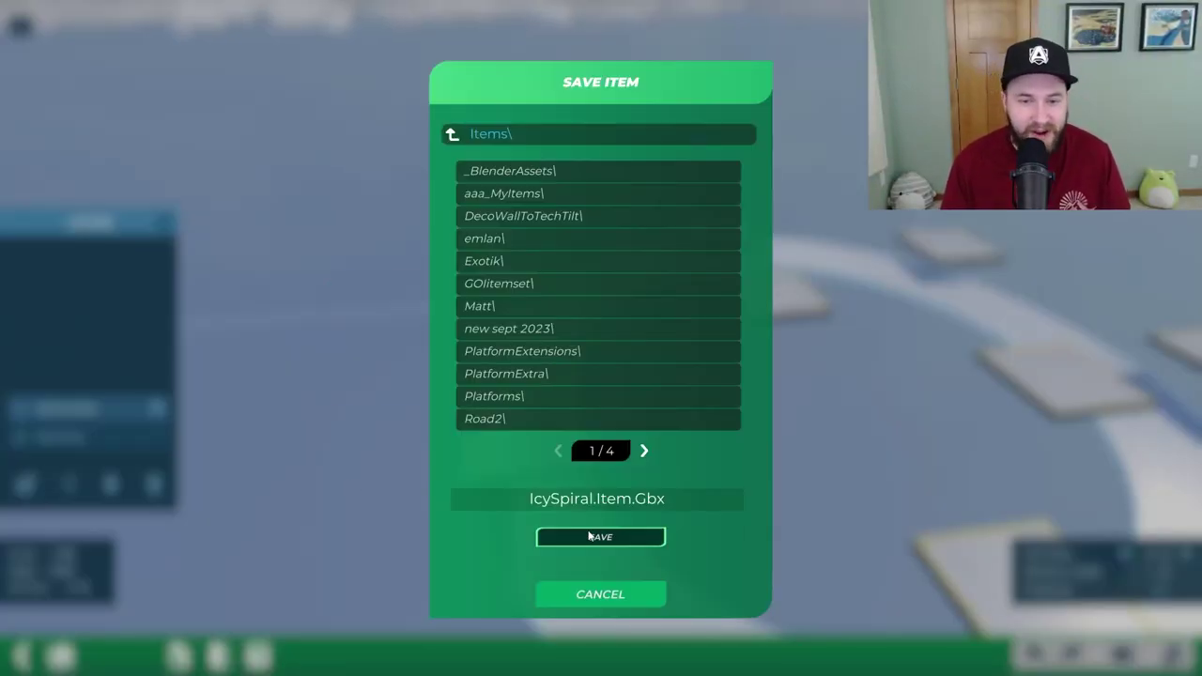
- Save the item as IcySpiral.Item.Gbx, overwriting the existing file, and return to the Icy Spiral map
{"action": "left_click", "coordinate": [589, 535]}
{"action": "left_click", "coordinate": [532, 356]}
{"action": "left_click", "coordinate": [21, 656]}
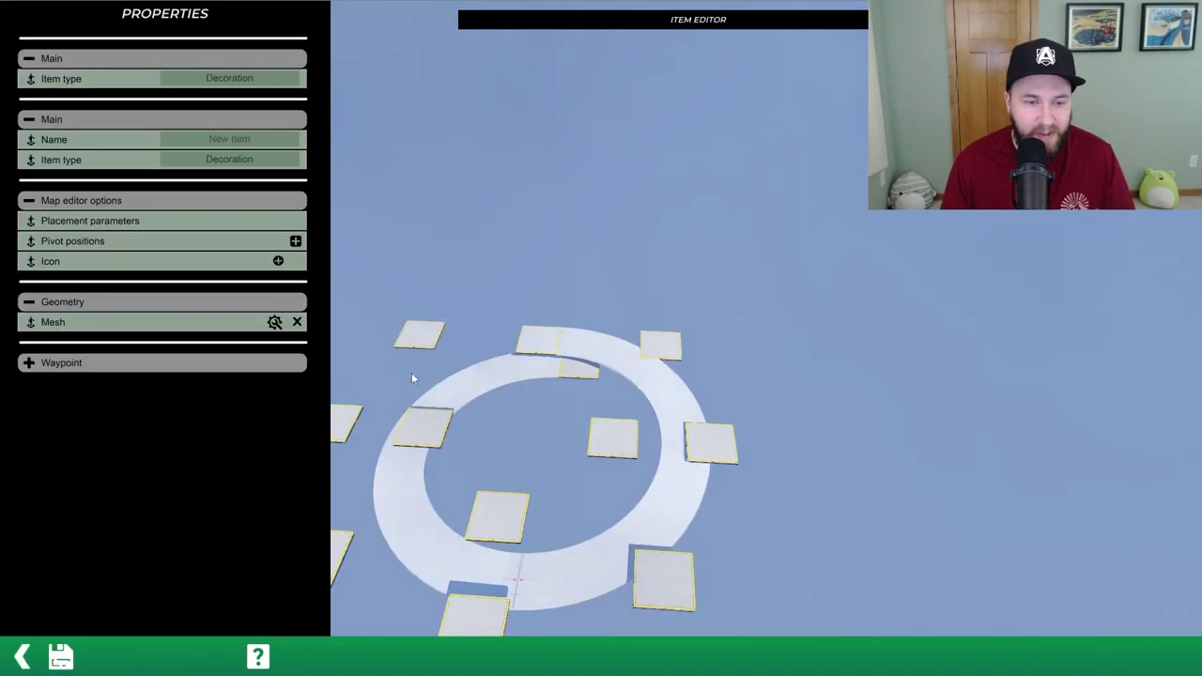
{"action": "left_click", "coordinate": [21, 656]}
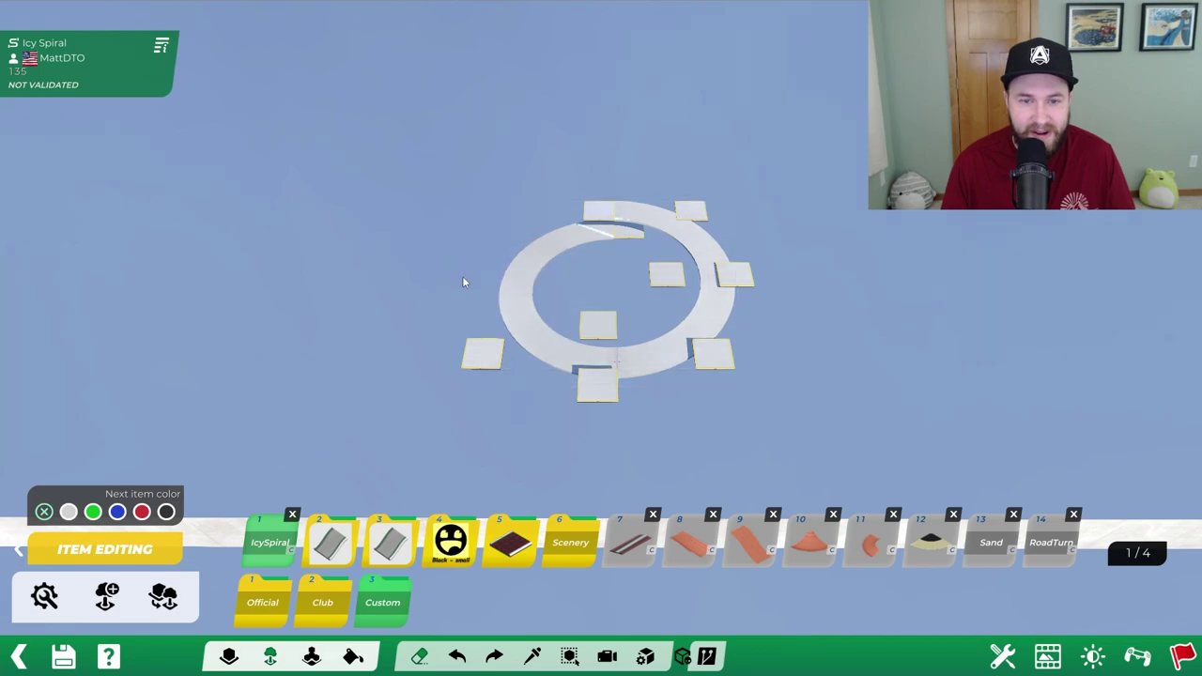
- Delete the guide platforms around the spiral, keeping only the two at the ramp's upper start and lower end
{"action": "left_click", "coordinate": [597, 399]}
{"action": "left_click", "coordinate": [664, 279]}
{"action": "left_click", "coordinate": [712, 355]}
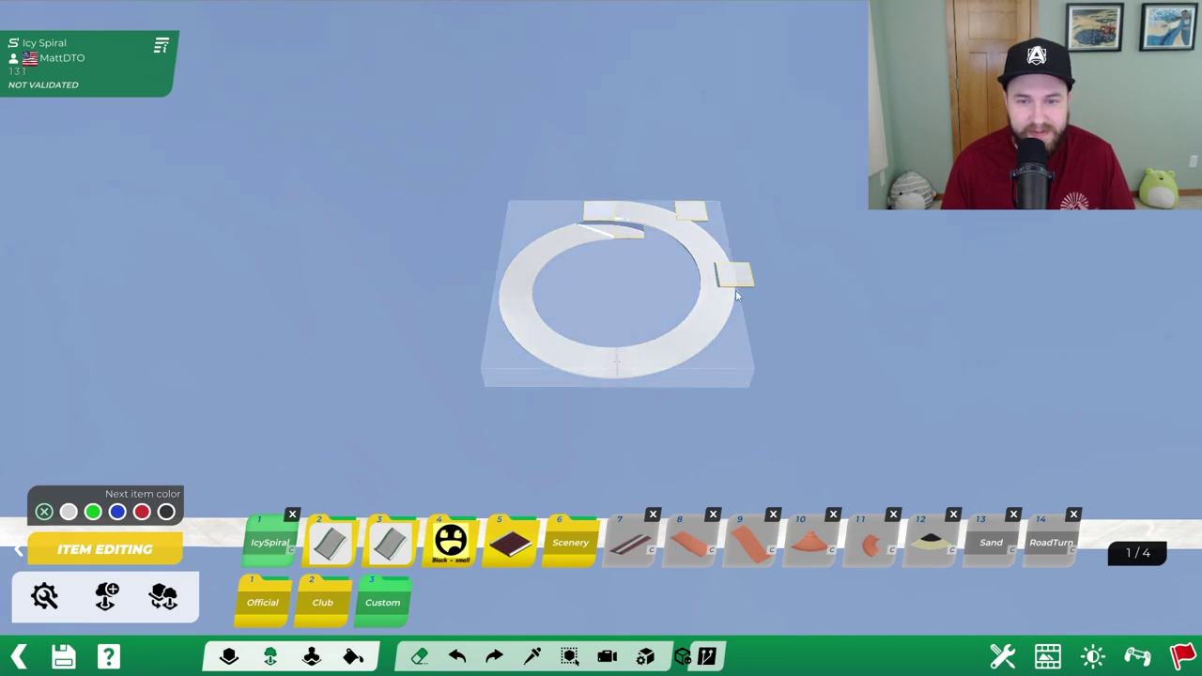
{"action": "left_click", "coordinate": [735, 276]}
{"action": "left_click", "coordinate": [692, 212]}
{"action": "left_click_drag", "start_coordinate": [642, 199], "coordinate": [634, 304], "text": "alt"}
{"action": "right_click_drag", "start_coordinate": [634, 304], "coordinate": [781, 313], "text": "alt"}
{"action": "scroll", "coordinate": [781, 314], "scroll_direction": "up", "scroll_amount": 3}
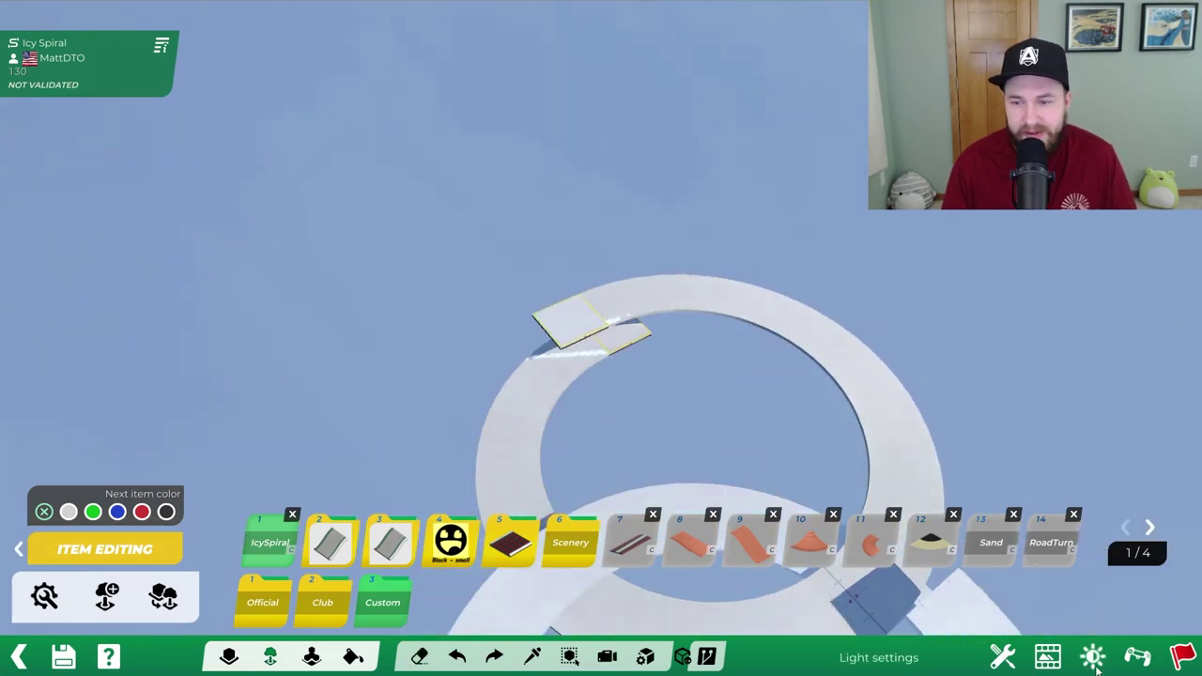
- Test-drive the spiral with the car placed on the upper start platform, and return to the editor
{"action": "left_click", "coordinate": [1138, 657]}
{"action": "scroll", "coordinate": [597, 367], "scroll_direction": "up", "scroll_amount": 3}
{"action": "right_click_drag", "start_coordinate": [587, 385], "coordinate": [647, 388], "text": "alt"}
{"action": "right_click_drag", "start_coordinate": [512, 435], "coordinate": [597, 317], "text": "alt"}
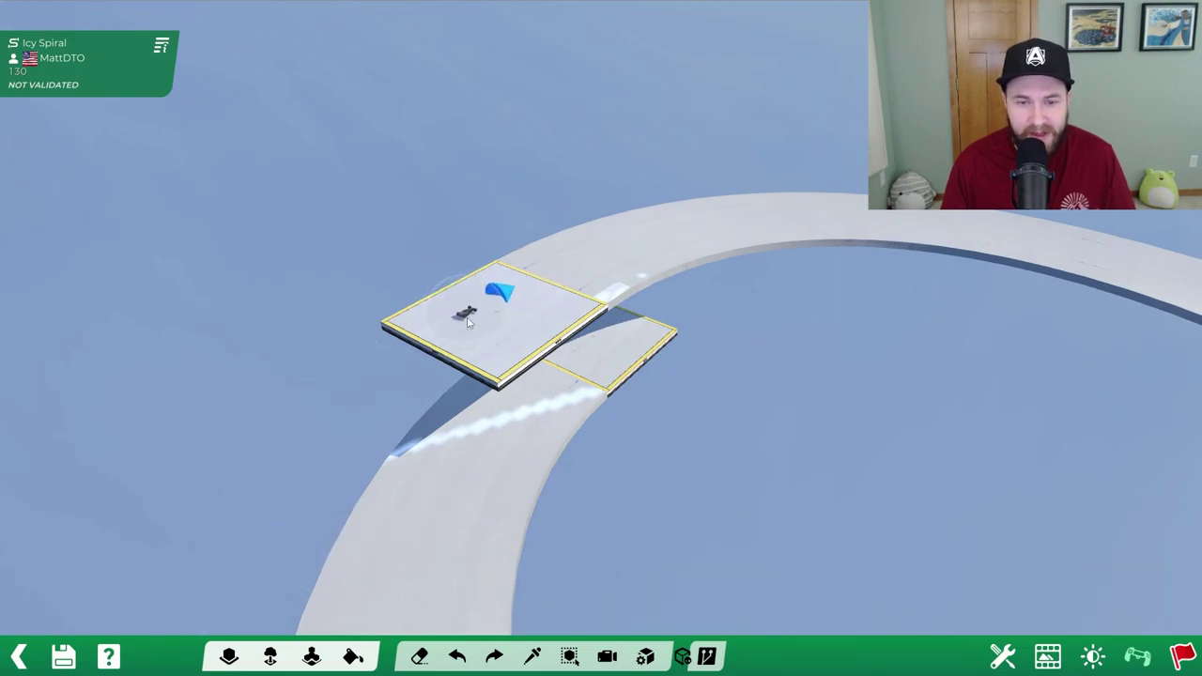
{"action": "left_click", "coordinate": [478, 311]}
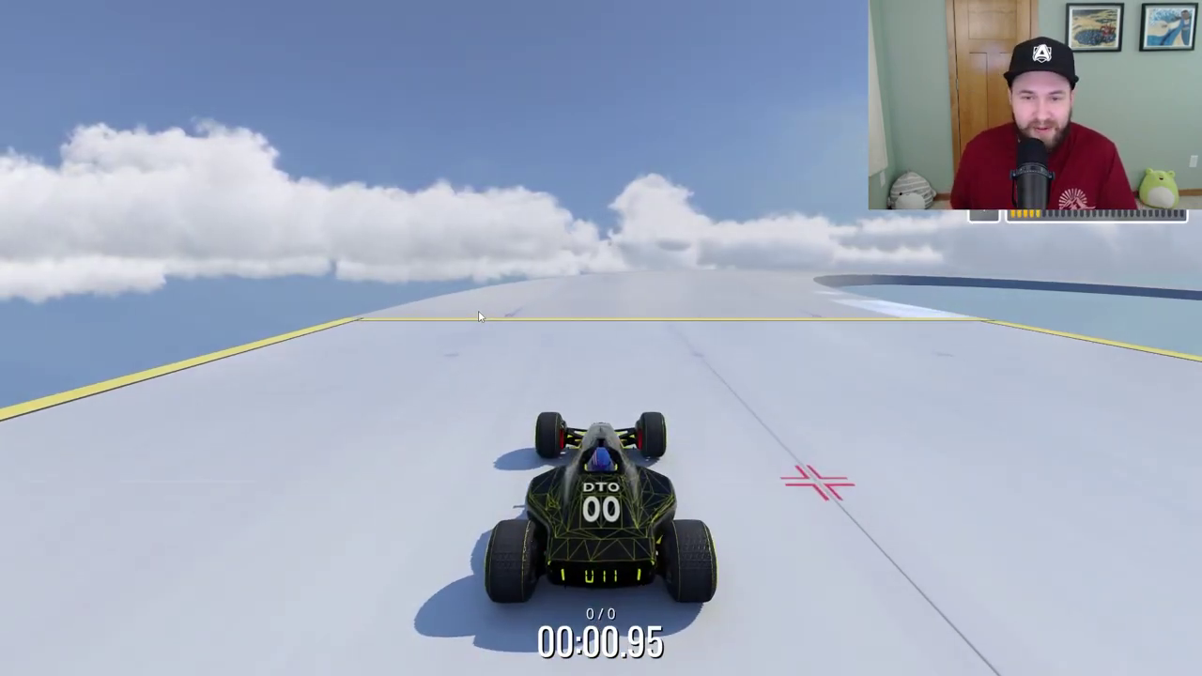
{"action": "key", "text": "Right"}
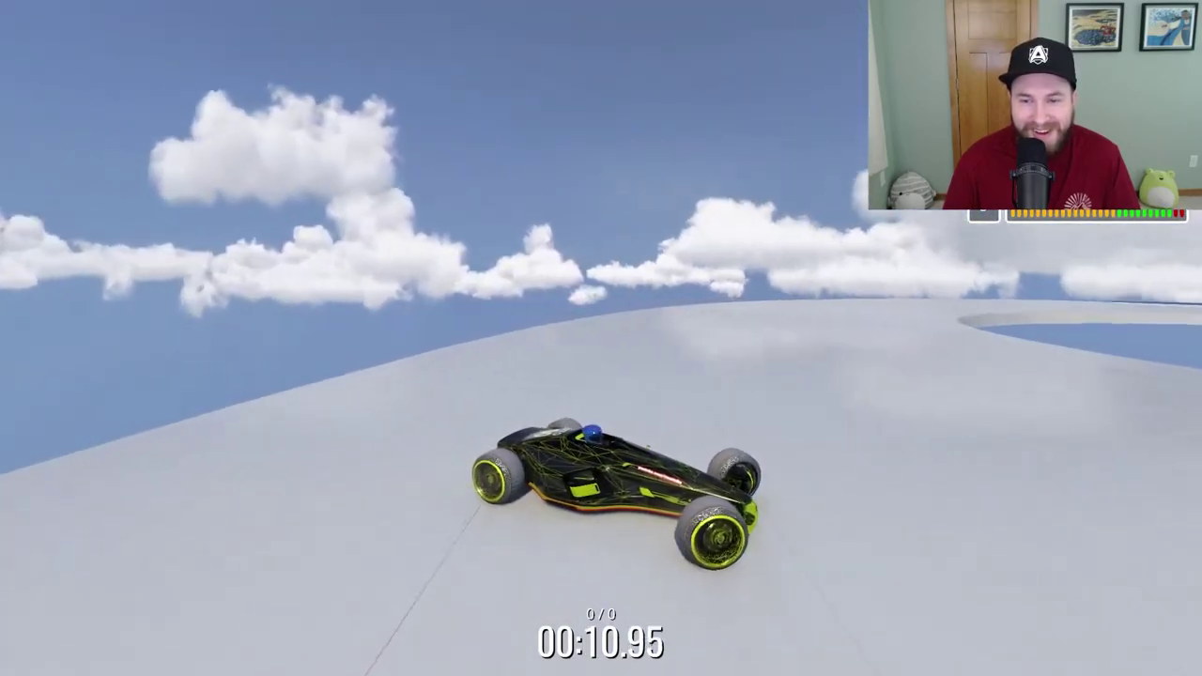
{"action": "key", "text": "Escape"}
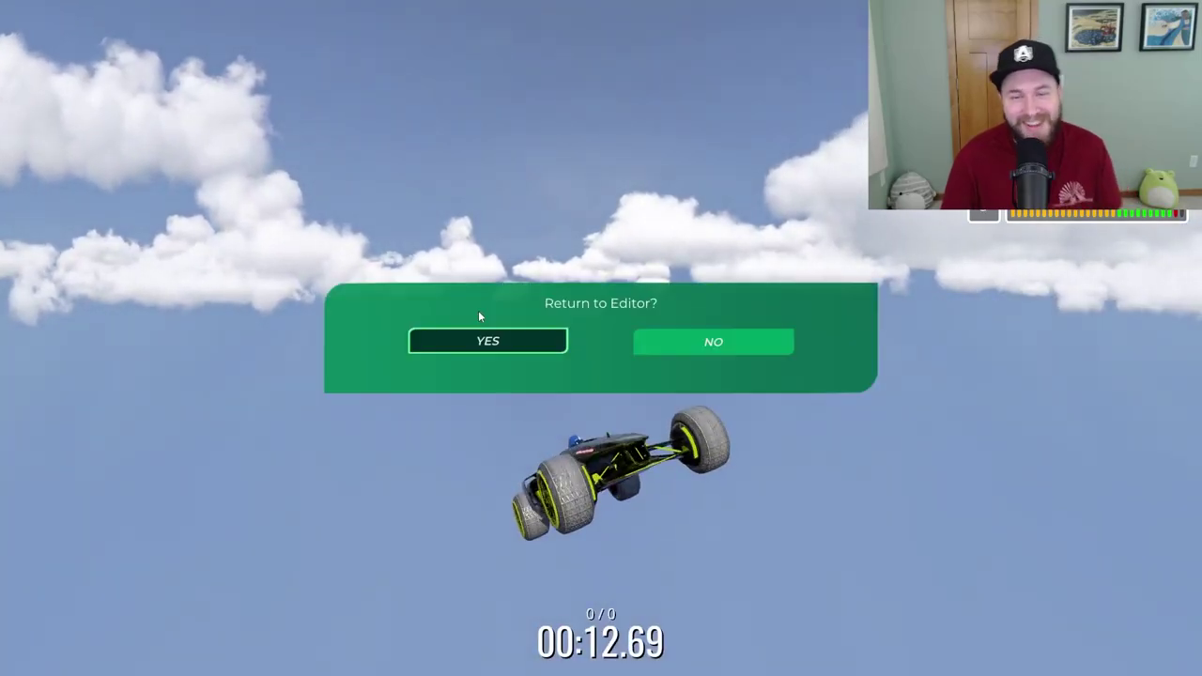
{"action": "key", "text": "Return"}
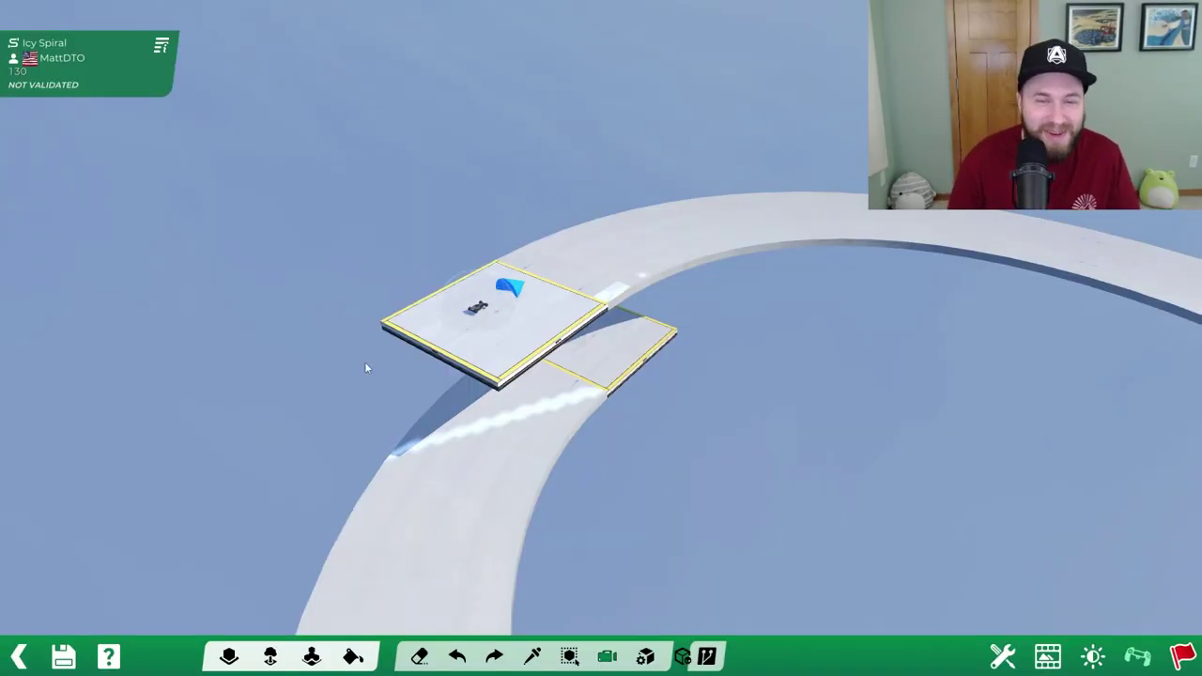
- Open the placed IcySpiral item for editing and enter its Geometry layer to work on the ramp mesh
{"action": "scroll", "coordinate": [367, 368], "scroll_direction": "down", "scroll_amount": 2}
{"action": "right_click_drag", "start_coordinate": [639, 361], "coordinate": [563, 354]}
{"action": "scroll", "coordinate": [562, 354], "scroll_direction": "down", "scroll_amount": 3}
{"action": "left_click_drag", "start_coordinate": [563, 354], "coordinate": [516, 302]}
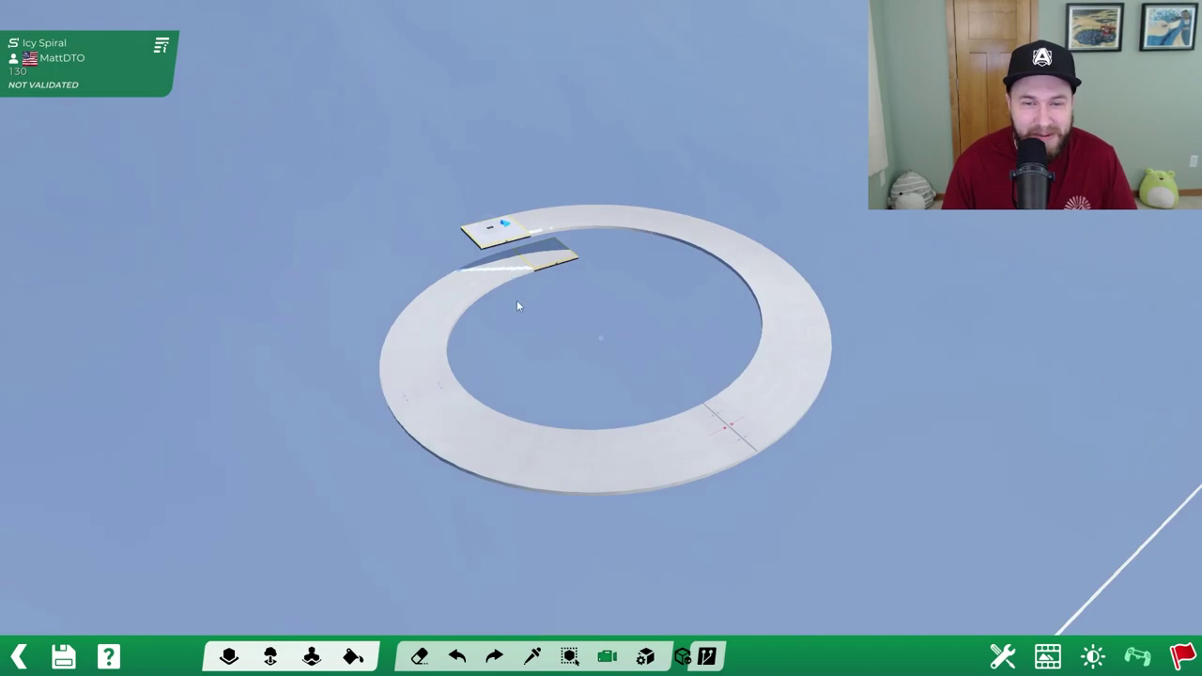
{"action": "left_click", "coordinate": [276, 662]}
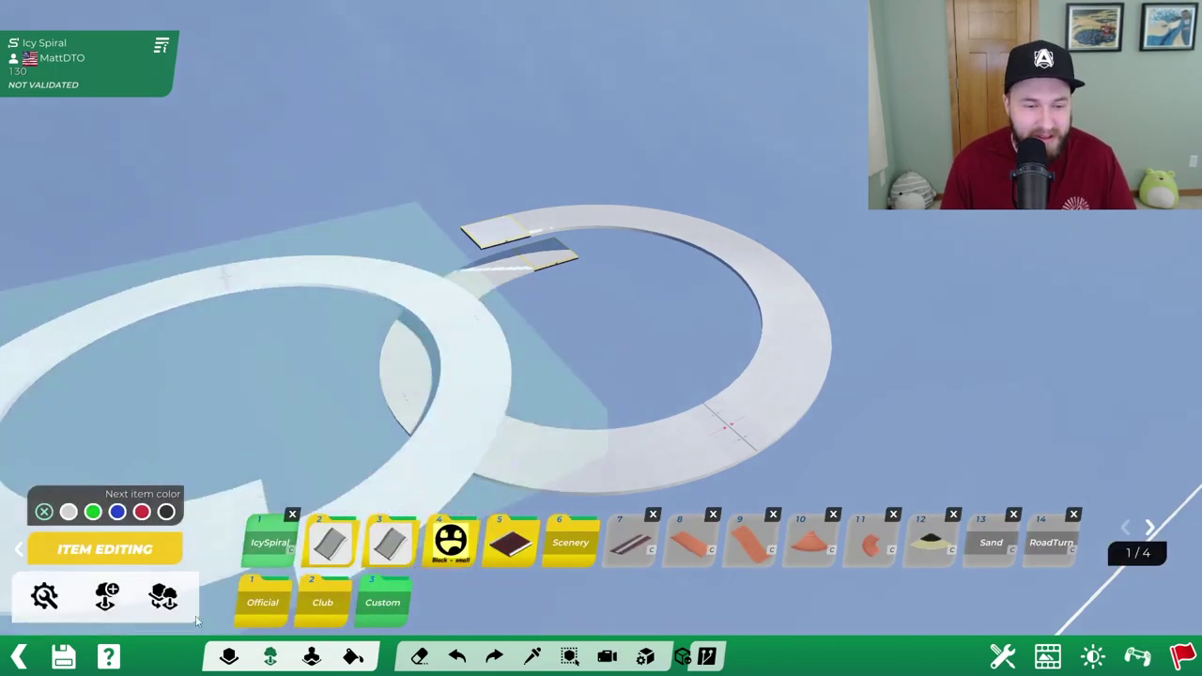
{"action": "left_click", "coordinate": [45, 596]}
{"action": "left_click", "coordinate": [639, 456]}
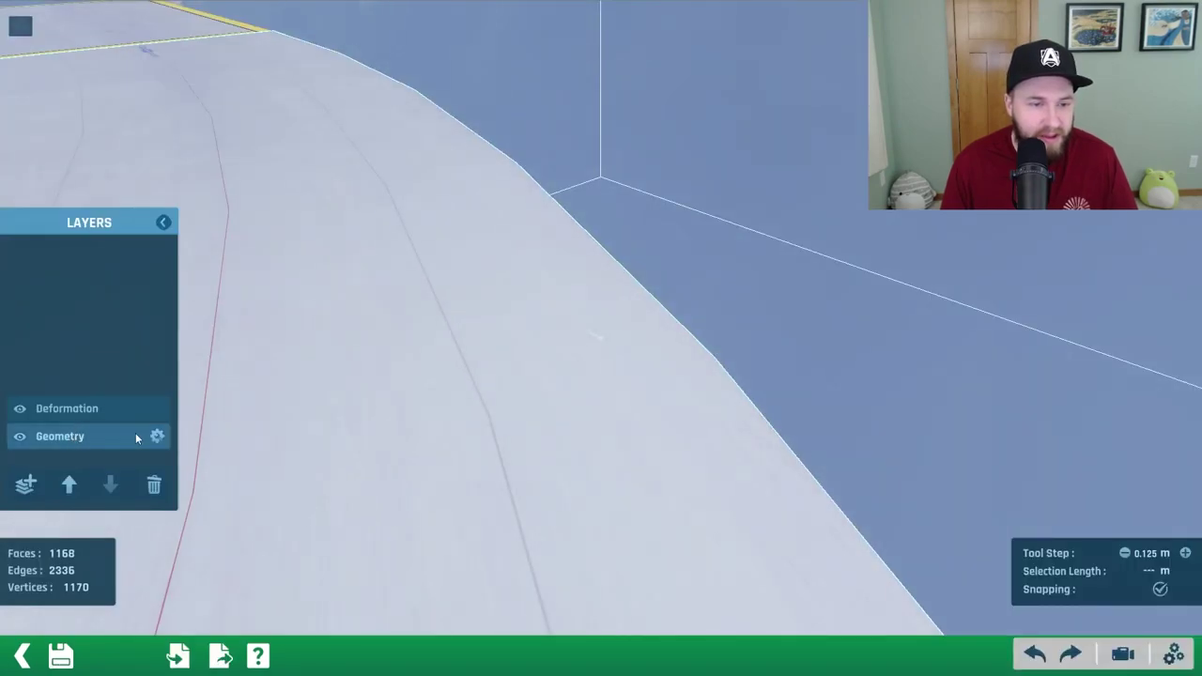
{"action": "left_click", "coordinate": [156, 435]}
{"action": "scroll", "coordinate": [376, 397], "scroll_direction": "down", "scroll_amount": 2}
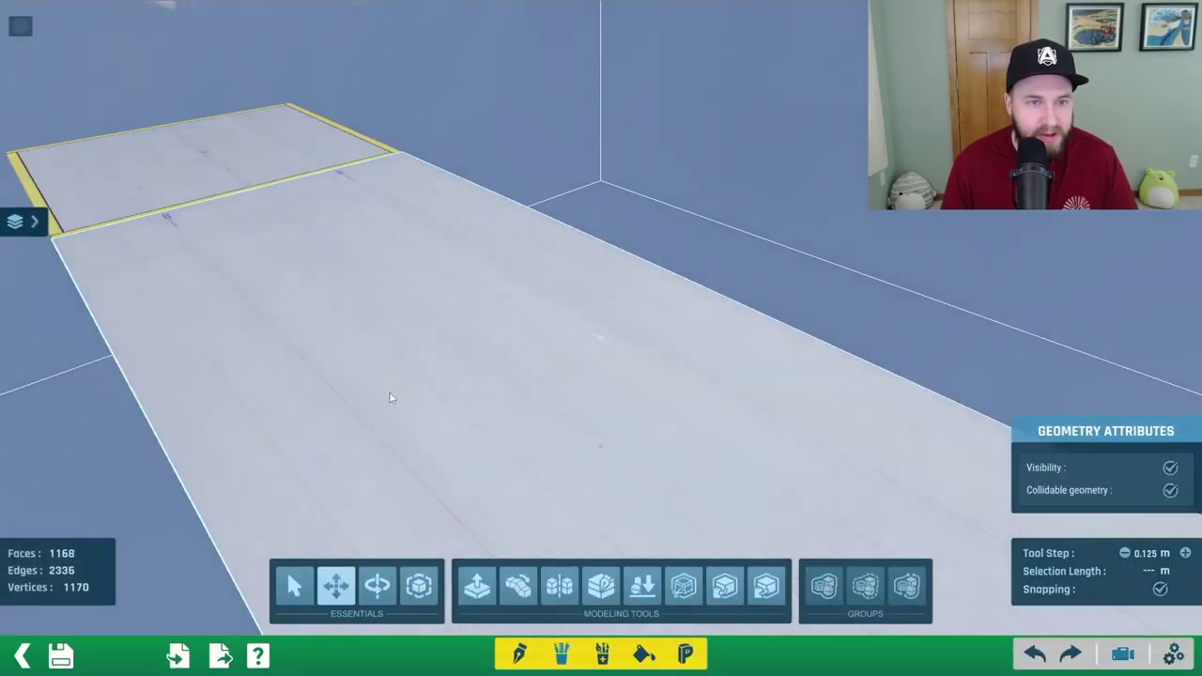
{"action": "right_click_drag", "start_coordinate": [391, 395], "coordinate": [583, 388]}
{"action": "right_click_drag", "start_coordinate": [523, 413], "coordinate": [613, 438]}
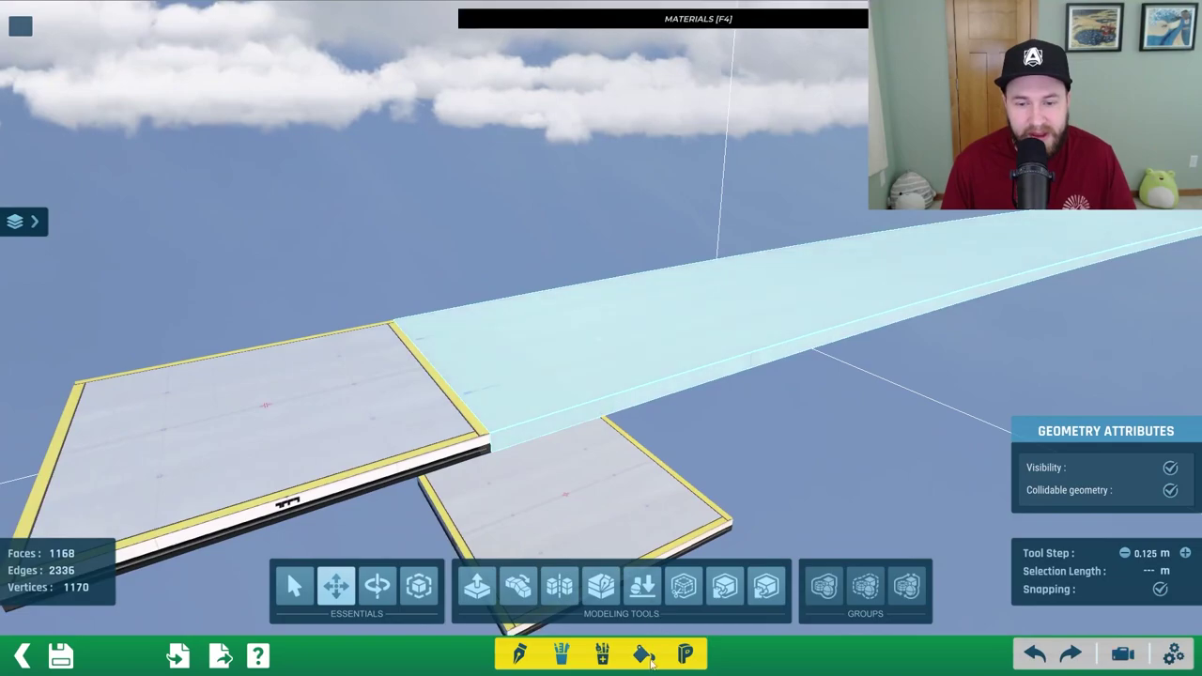
- Apply the Stadium CustomIce material to the selected spiral ramp geometry with automatic UV projection
{"action": "left_click", "coordinate": [645, 663]}
{"action": "left_click", "coordinate": [788, 579]}
{"action": "left_click", "coordinate": [788, 579]}
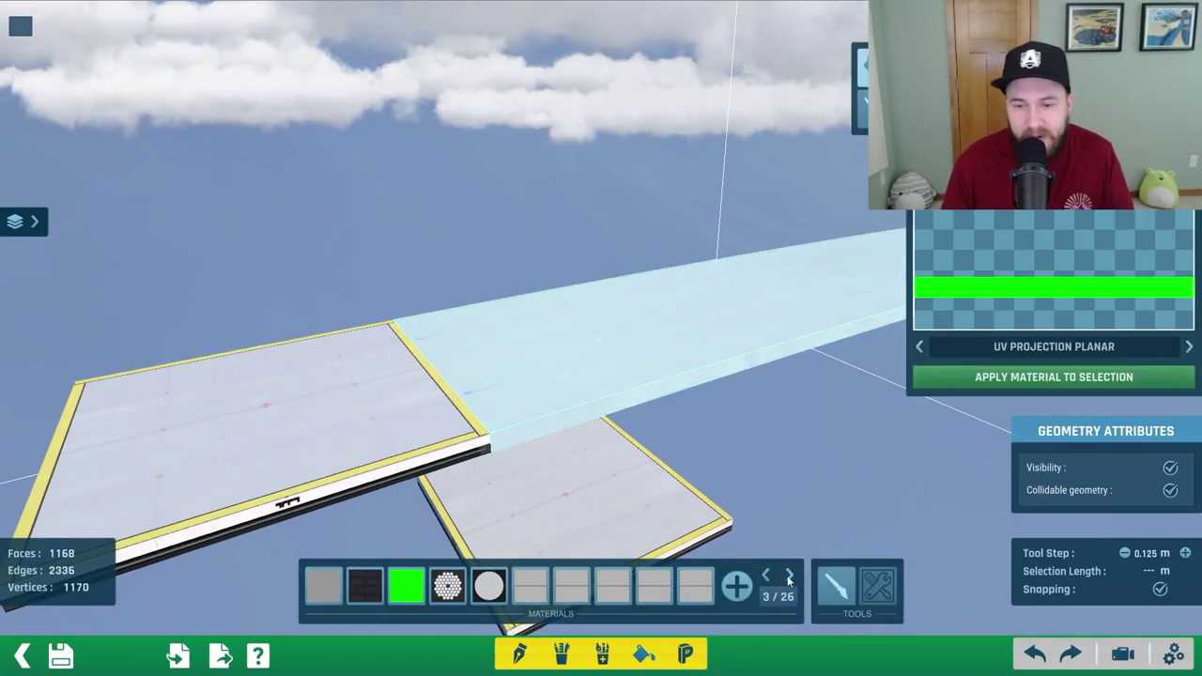
{"action": "left_click", "coordinate": [789, 580]}
{"action": "left_click", "coordinate": [789, 579]}
{"action": "left_click", "coordinate": [789, 580]}
{"action": "left_click", "coordinate": [789, 580]}
{"action": "left_click", "coordinate": [789, 579]}
{"action": "left_click", "coordinate": [789, 579]}
{"action": "left_click", "coordinate": [789, 579]}
{"action": "left_click", "coordinate": [789, 579]}
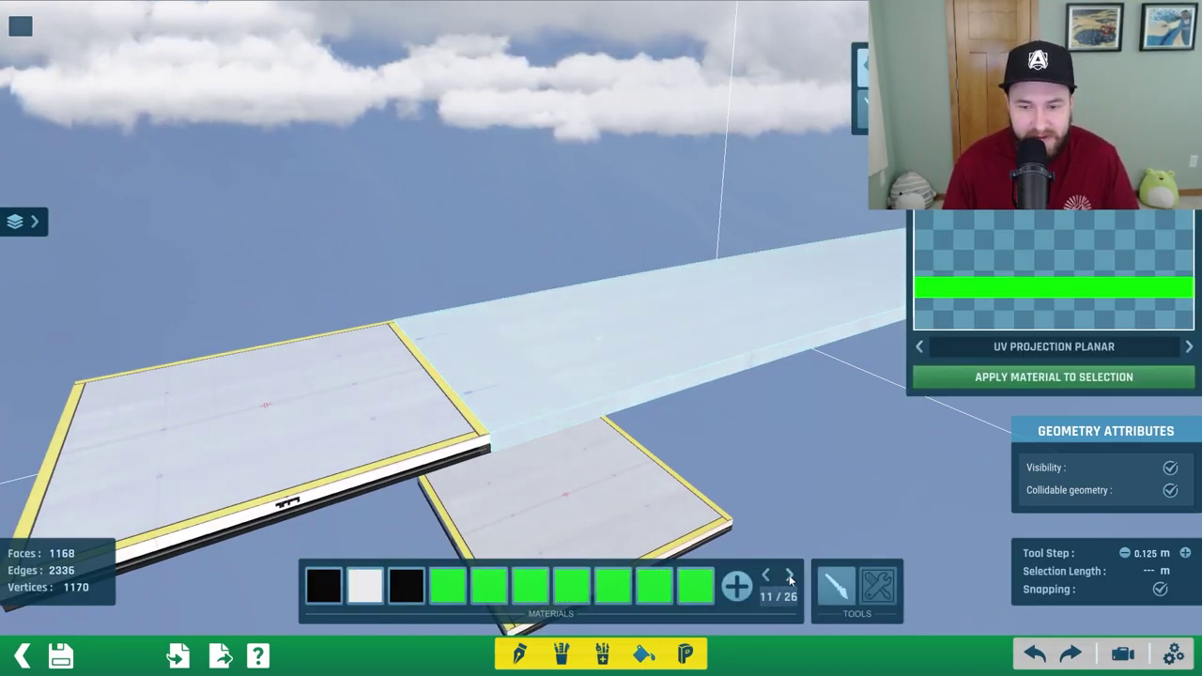
{"action": "left_click", "coordinate": [790, 579]}
{"action": "left_click", "coordinate": [790, 579]}
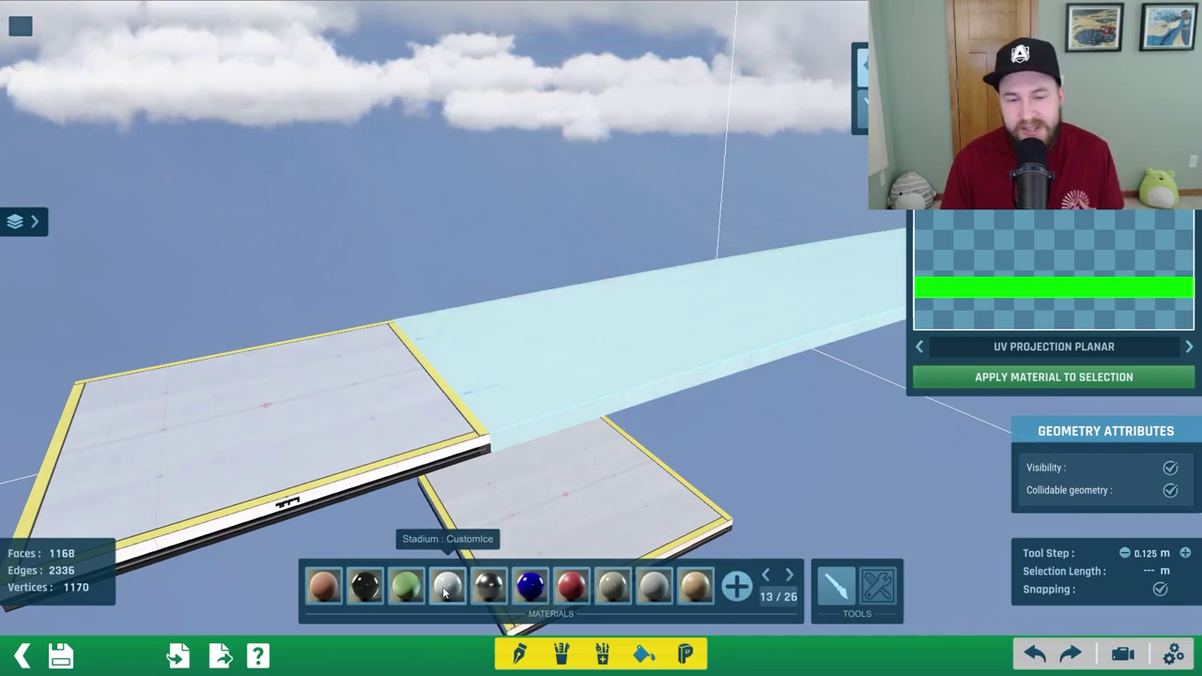
{"action": "left_click", "coordinate": [446, 588]}
{"action": "left_click", "coordinate": [1010, 374]}
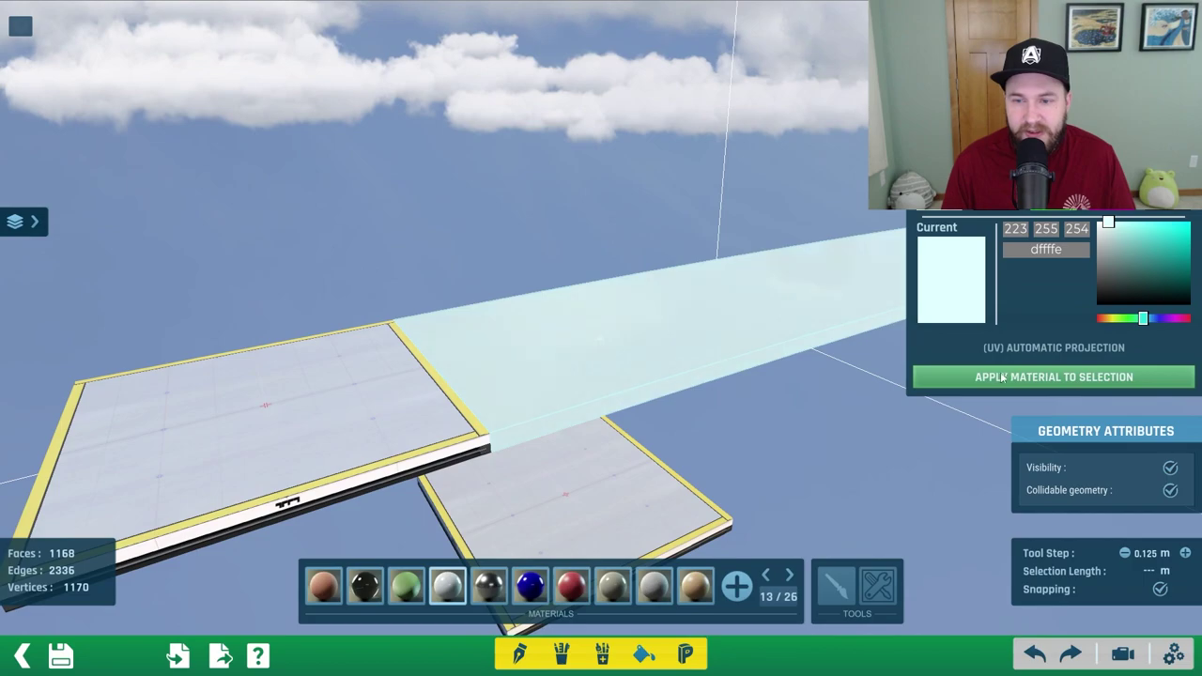
{"action": "left_click", "coordinate": [504, 257]}
{"action": "scroll", "coordinate": [507, 258], "scroll_direction": "down", "scroll_amount": 5}
{"action": "middle_click_drag", "start_coordinate": [550, 267], "coordinate": [522, 268]}
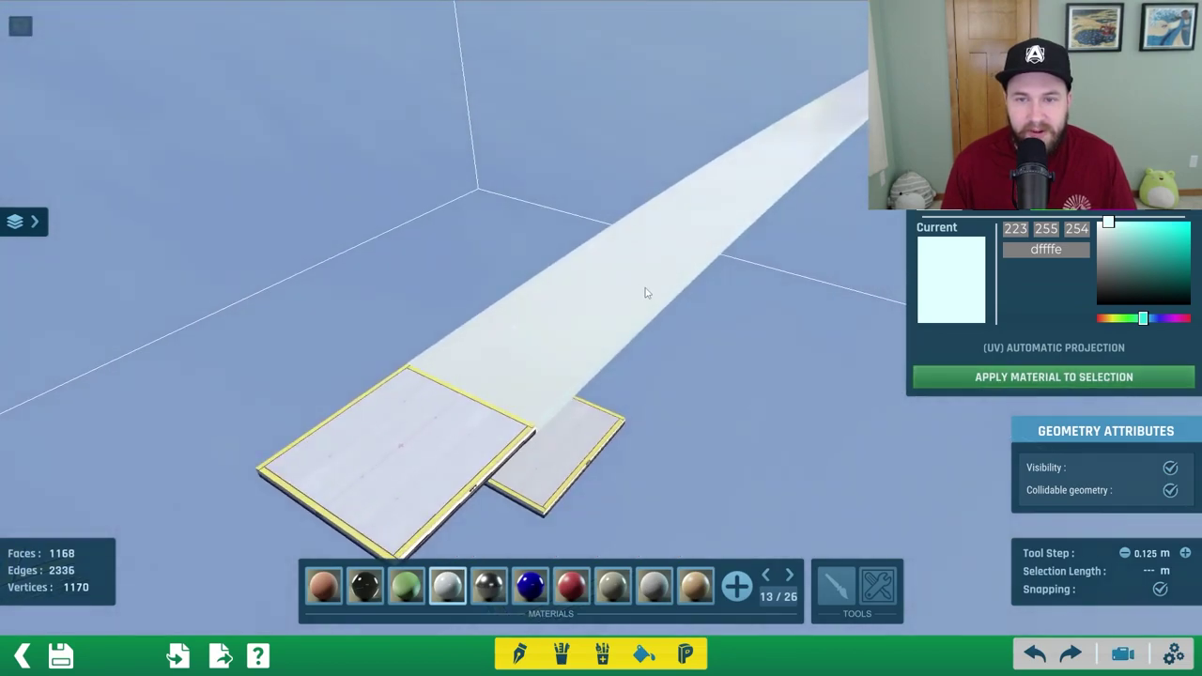
{"action": "scroll", "coordinate": [521, 401], "scroll_direction": "up", "scroll_amount": 5}
{"action": "middle_click_drag", "start_coordinate": [521, 400], "coordinate": [500, 379]}
- Save the ice-covered mesh and its item as IcySpiral.Item.Gbx, overwriting the existing file, and exit to the Icy Spiral map
{"action": "left_click", "coordinate": [72, 655]}
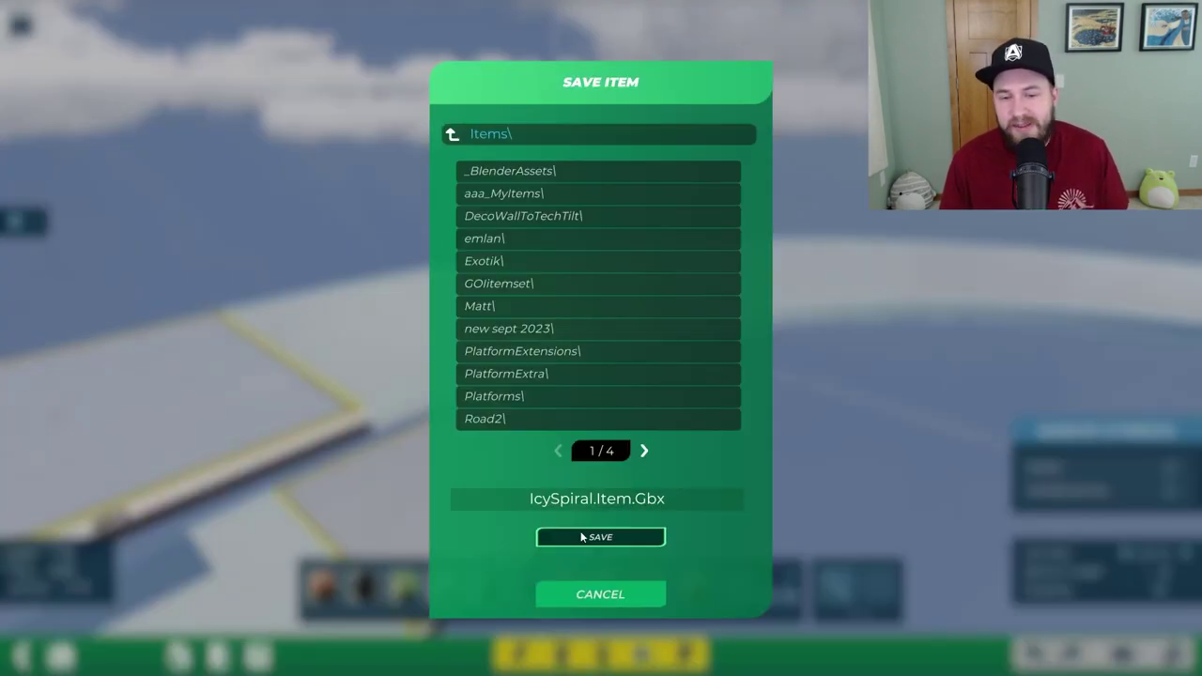
{"action": "left_click", "coordinate": [582, 535]}
{"action": "left_click", "coordinate": [477, 360]}
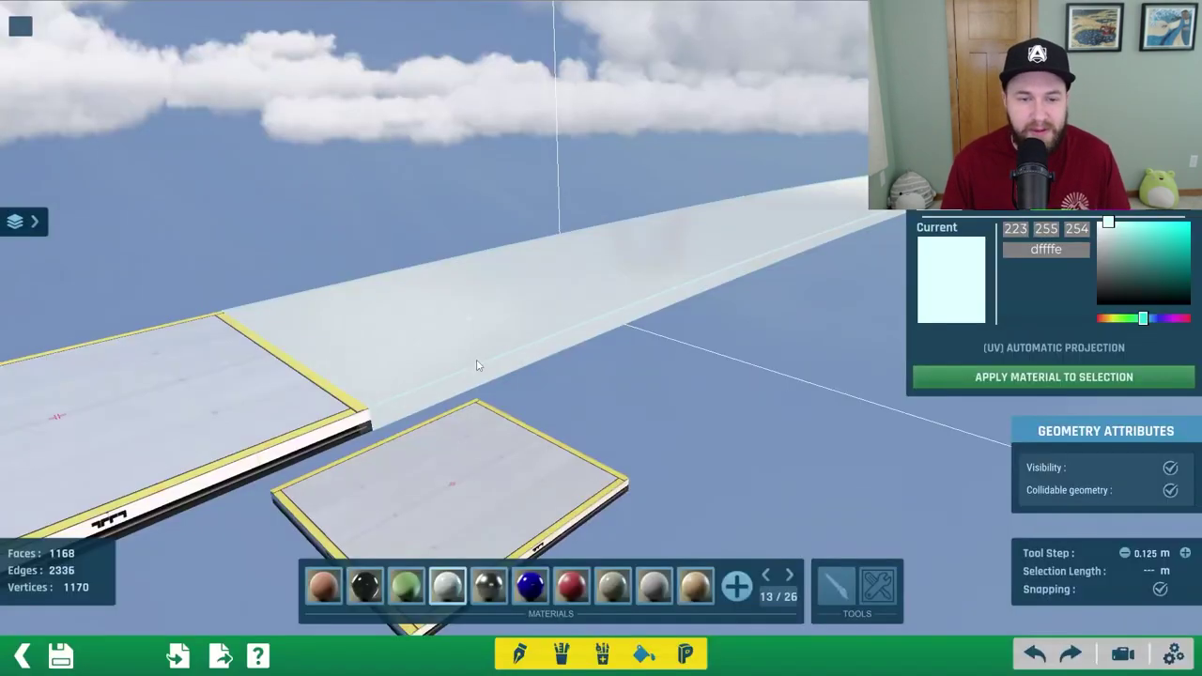
{"action": "left_click", "coordinate": [21, 657]}
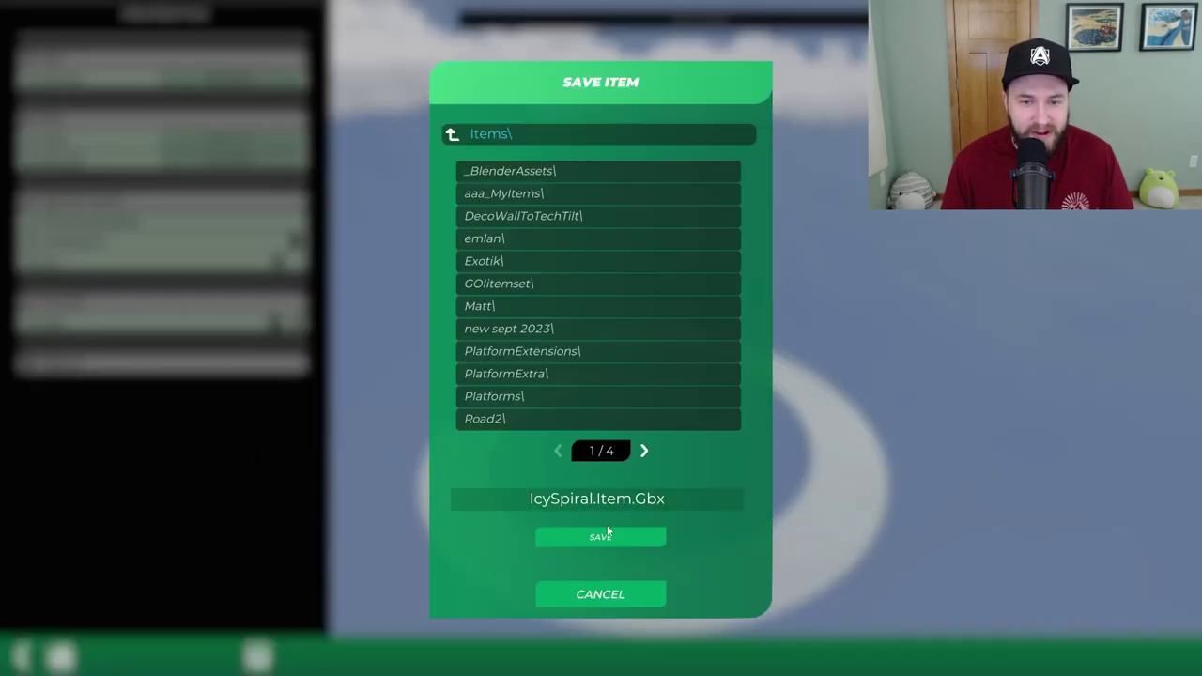
{"action": "left_click", "coordinate": [606, 534]}
{"action": "left_click", "coordinate": [497, 359]}
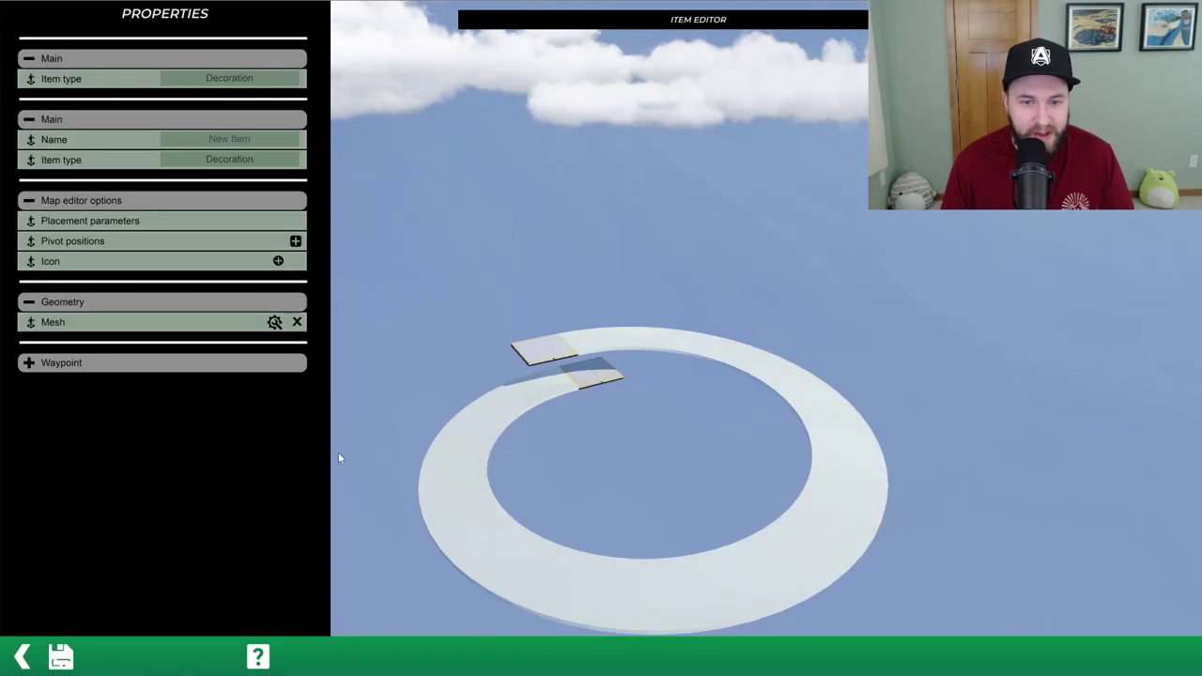
{"action": "left_click", "coordinate": [21, 657]}
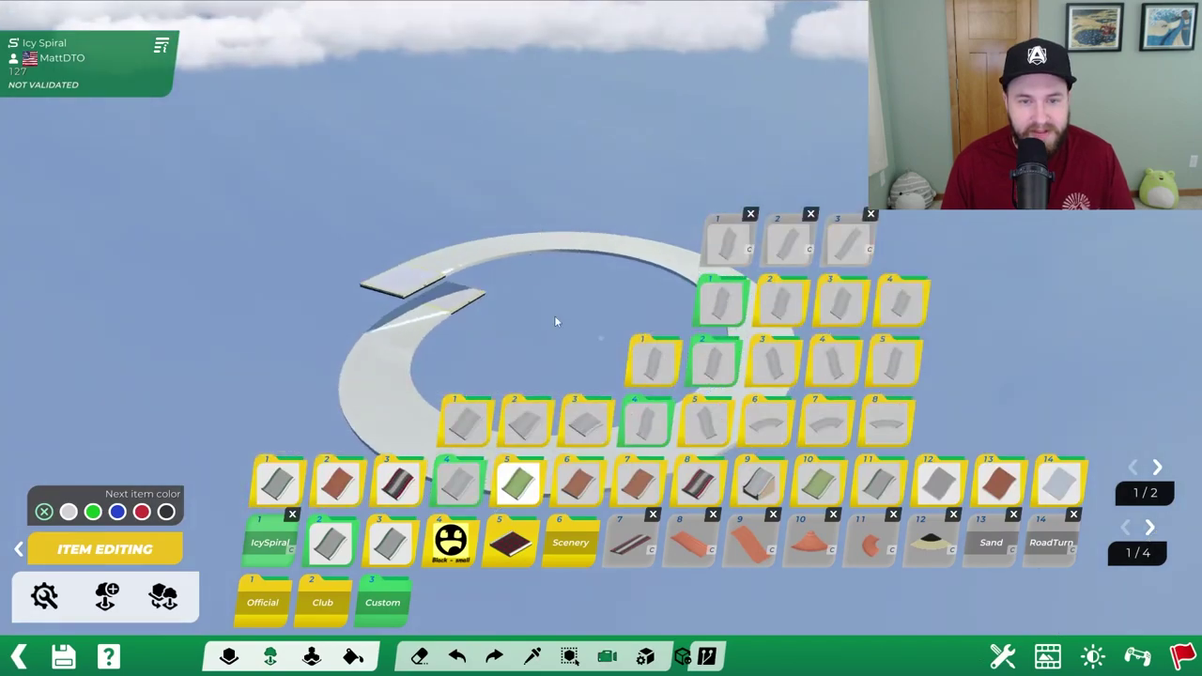
- Move the shadow quality one level on from Default and compute the map's shadows
{"action": "left_click", "coordinate": [1087, 657]}
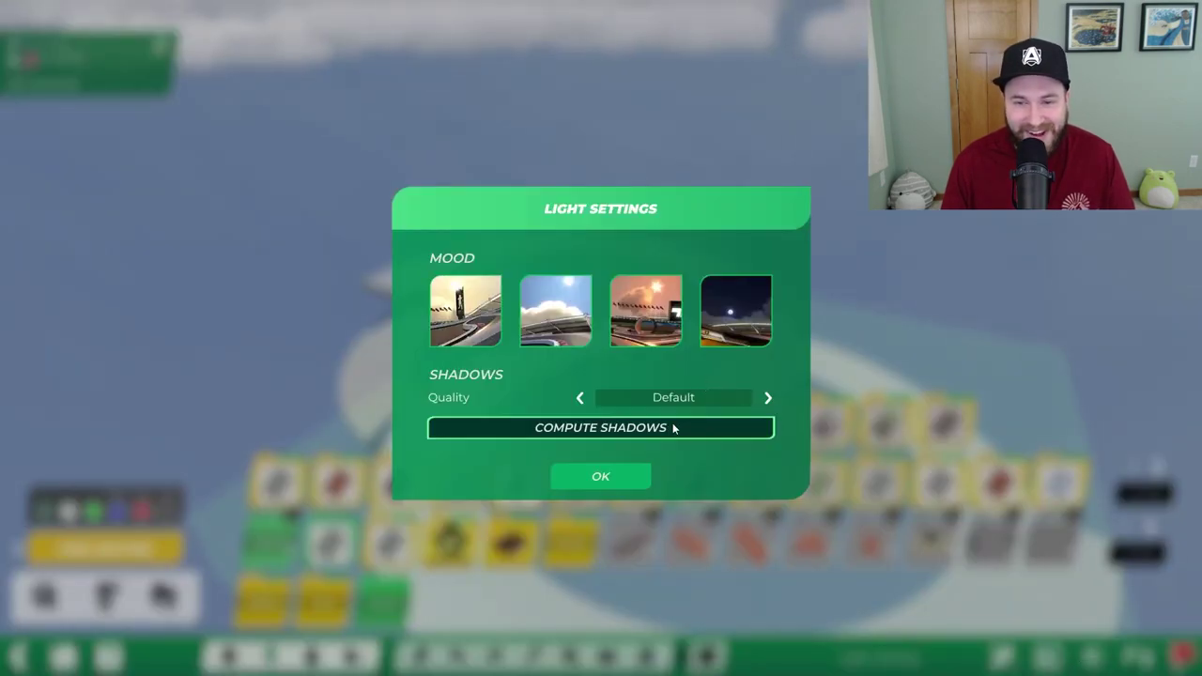
{"action": "left_click", "coordinate": [767, 398]}
{"action": "left_click", "coordinate": [661, 427]}
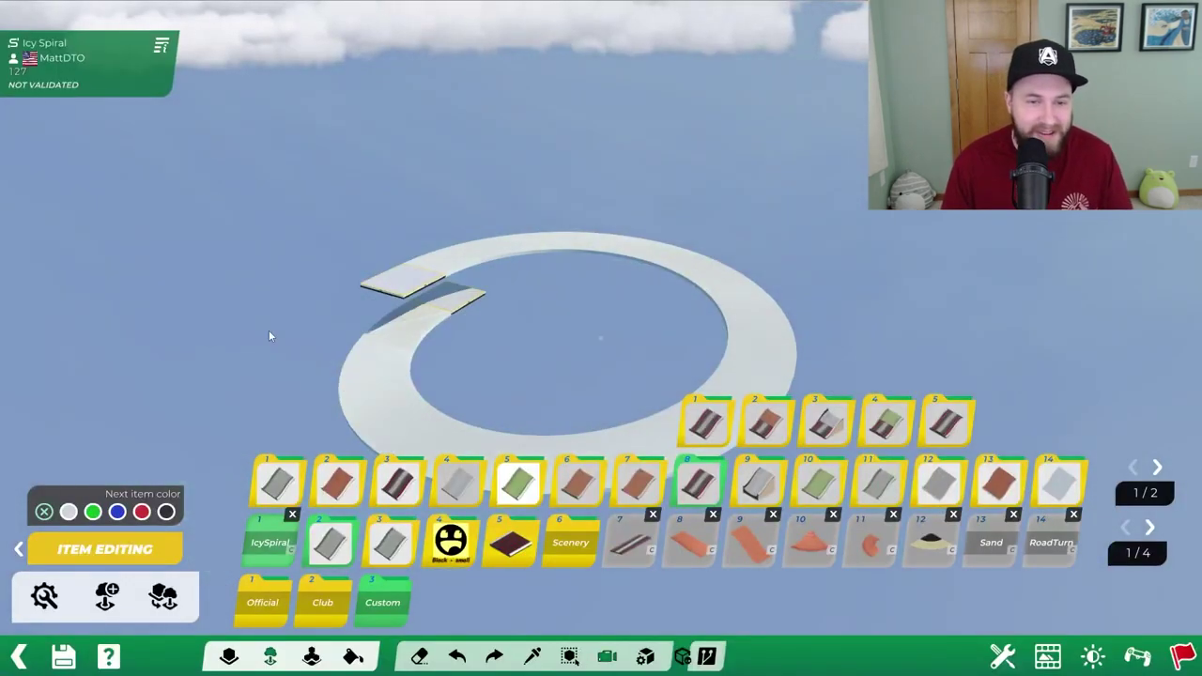
- Examine the ice-covered spiral and its upper and lower platforms from several angles
{"action": "right_click_drag", "start_coordinate": [268, 329], "coordinate": [630, 330], "text": "alt"}
{"action": "scroll", "coordinate": [563, 373], "scroll_direction": "up", "scroll_amount": 2, "text": "alt"}
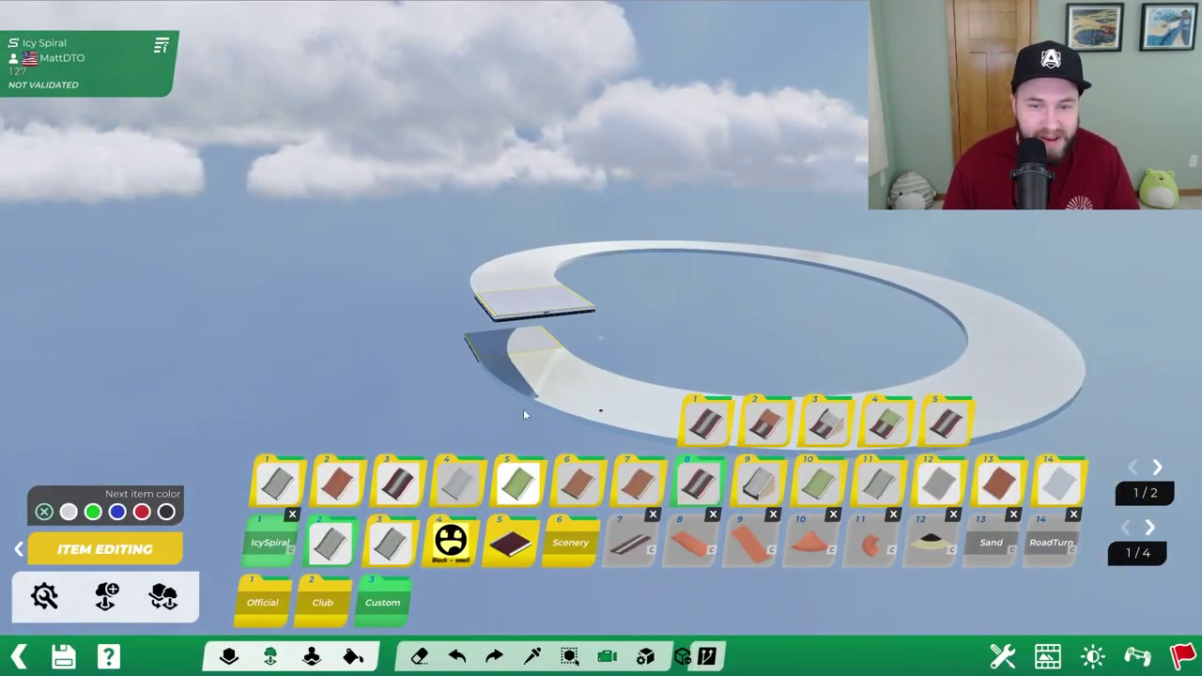
{"action": "right_click_drag", "start_coordinate": [620, 278], "coordinate": [646, 246], "text": "alt"}
{"action": "left_click_drag", "start_coordinate": [646, 246], "coordinate": [579, 325], "text": "alt"}
{"action": "scroll", "coordinate": [579, 325], "scroll_direction": "up", "scroll_amount": 2, "text": "alt"}
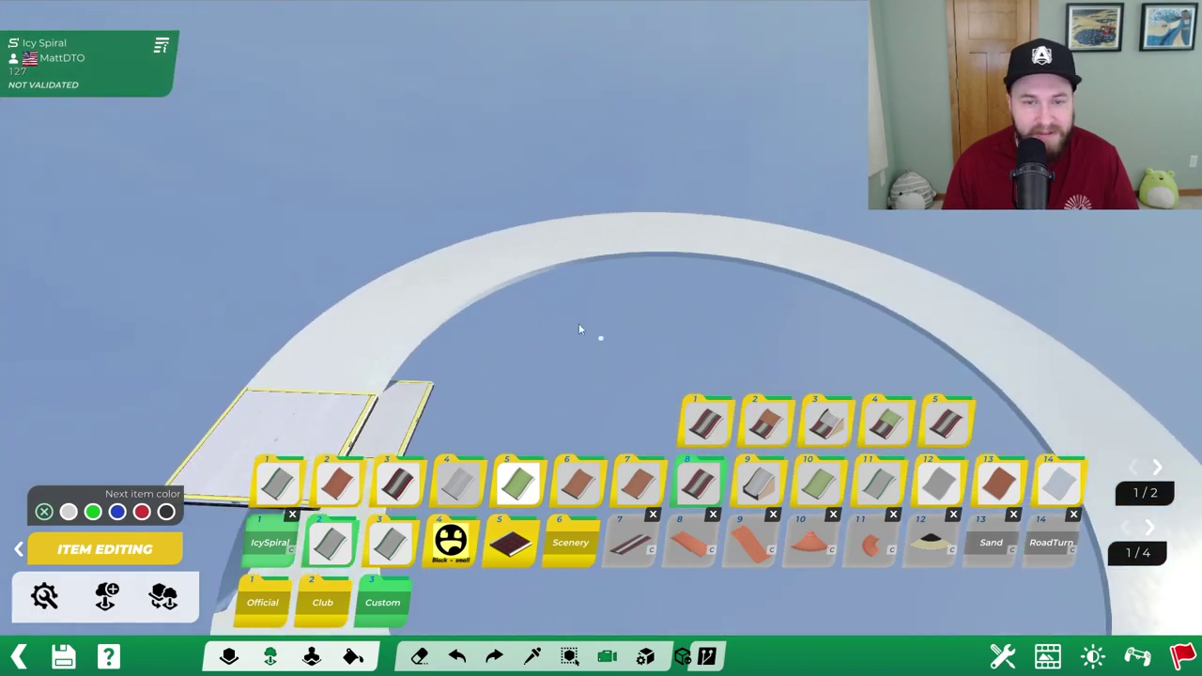
{"action": "right_click_drag", "start_coordinate": [579, 325], "coordinate": [579, 281], "text": "alt"}
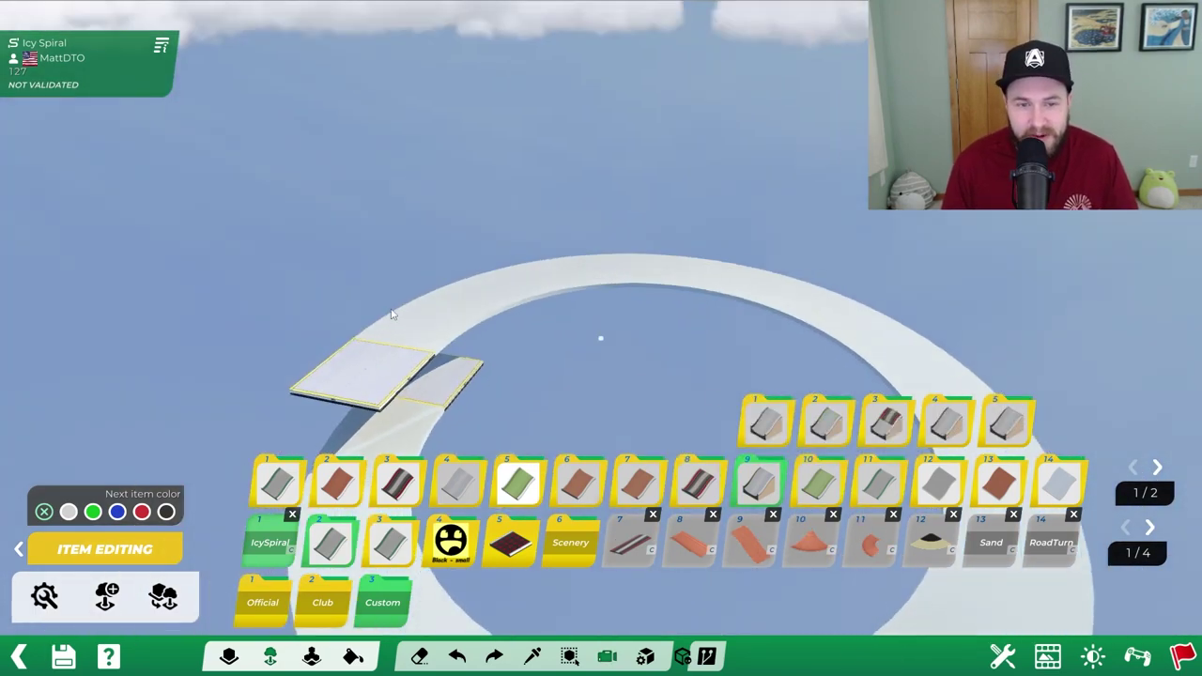